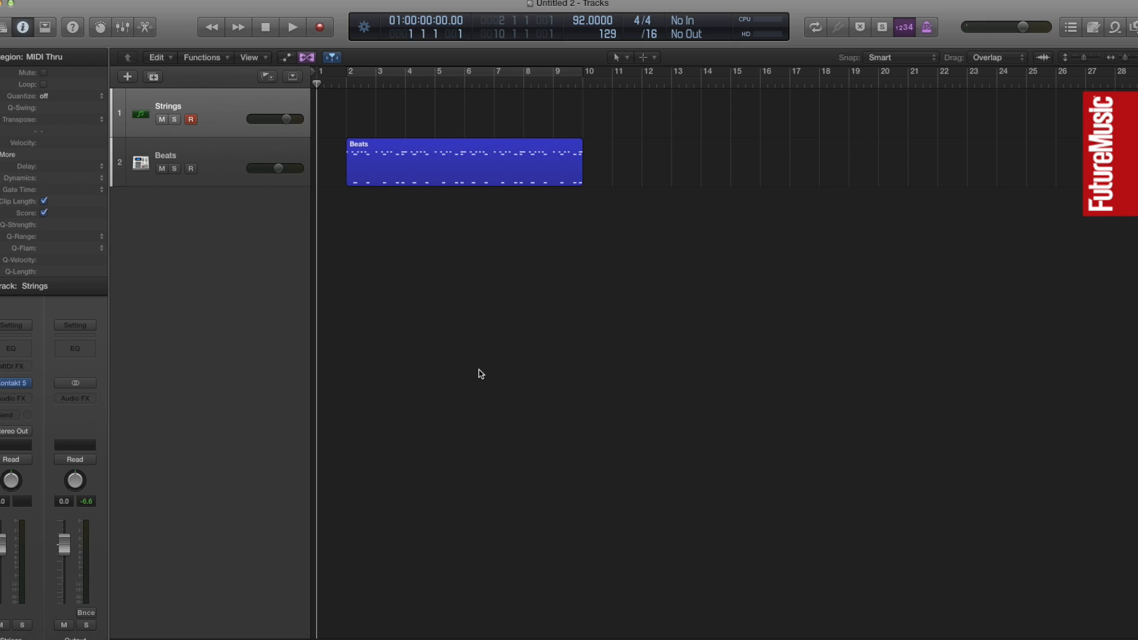
Record an eight-bar chord part on the Strings track alongside the beat and return the playhead to the project start
{"action": "key", "text": "r"}
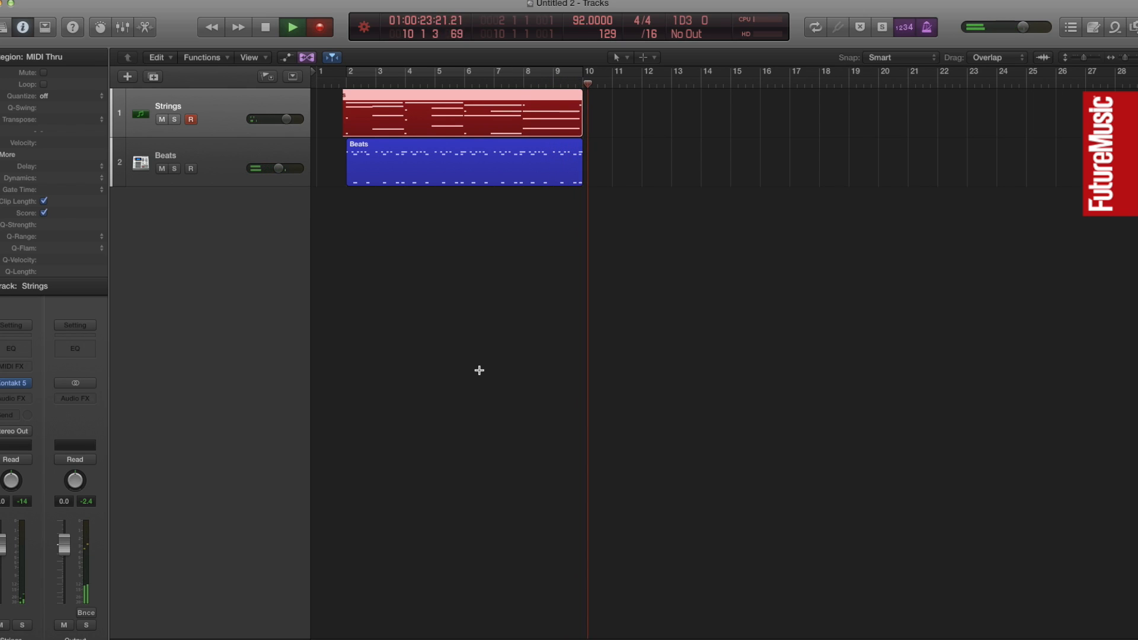
{"action": "key", "text": "space"}
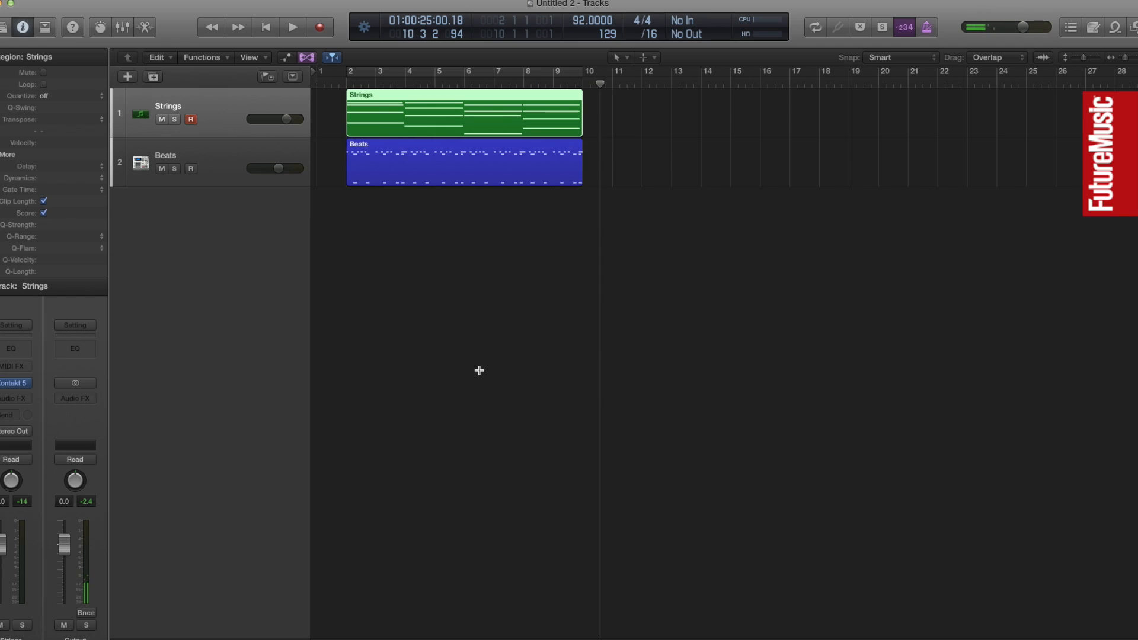
{"action": "key", "text": "Return"}
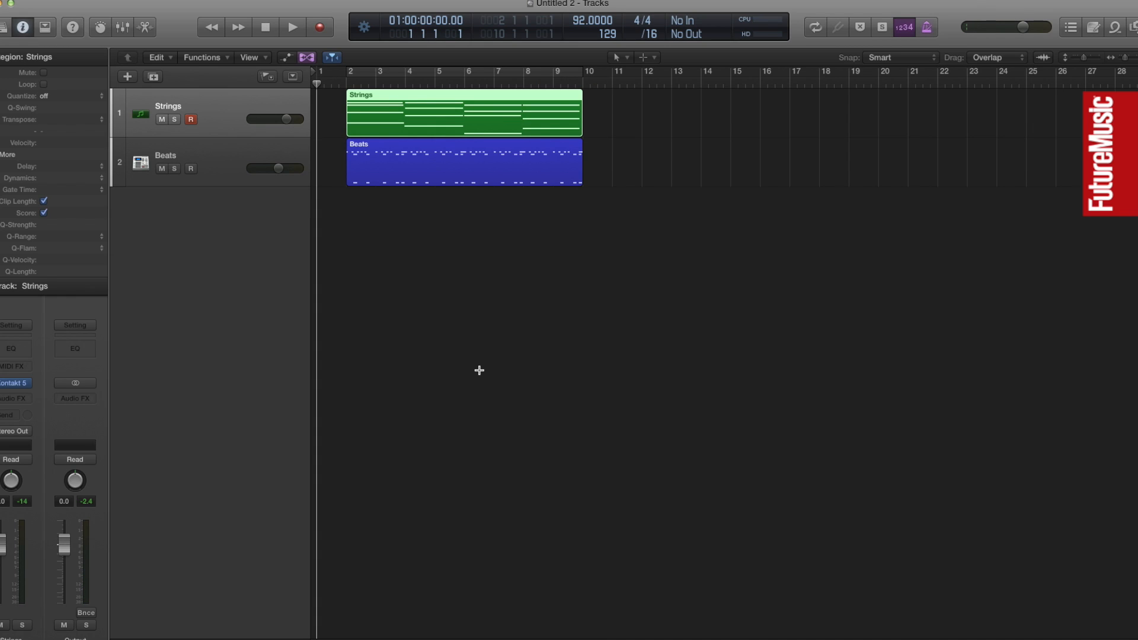
{"action": "left_click", "coordinate": [514, 374]}
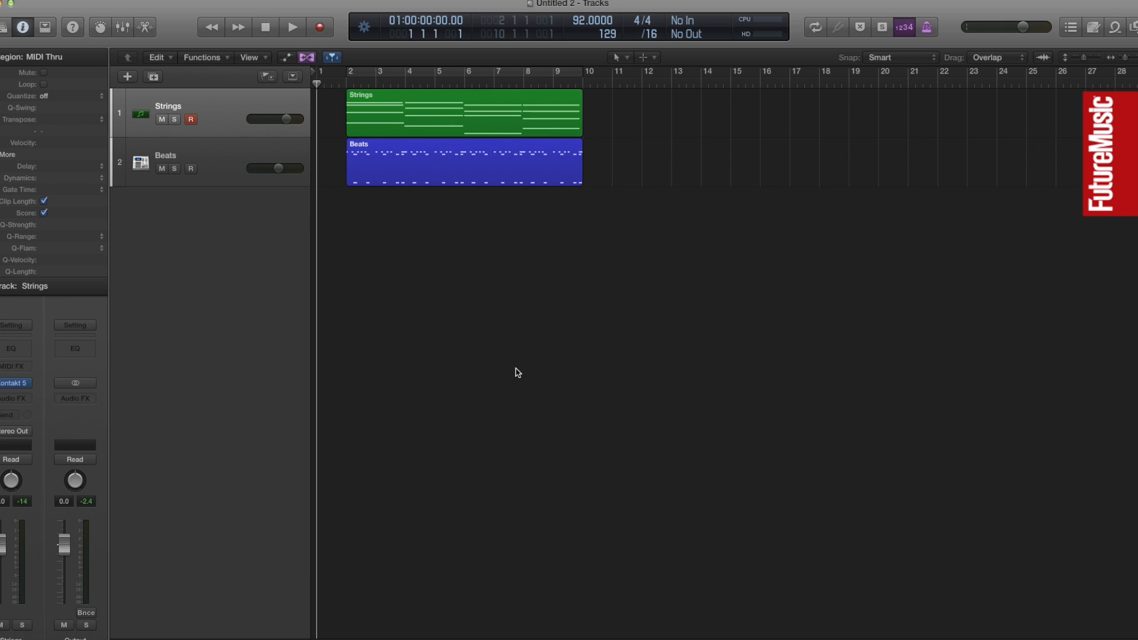
Open the Strings region in an enlarged Piano Roll with all of its chords in view
{"action": "left_click", "coordinate": [220, 112]}
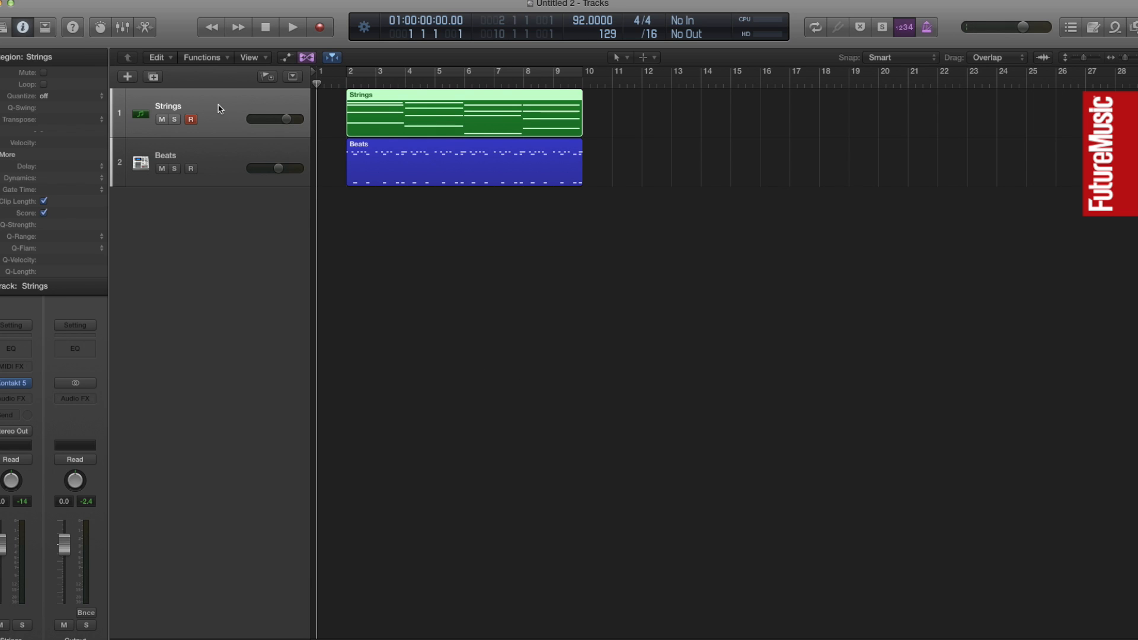
{"action": "double_click", "coordinate": [442, 121]}
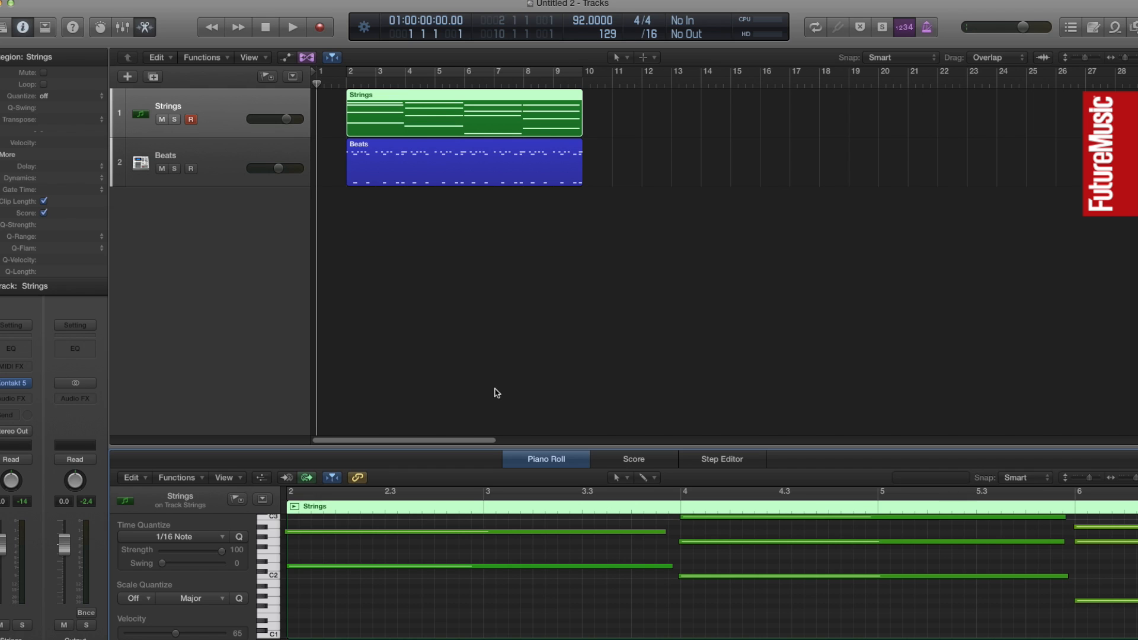
{"action": "left_click_drag", "start_coordinate": [496, 448], "coordinate": [477, 238]}
{"action": "scroll", "coordinate": [528, 464], "scroll_direction": "up", "scroll_amount": 3}
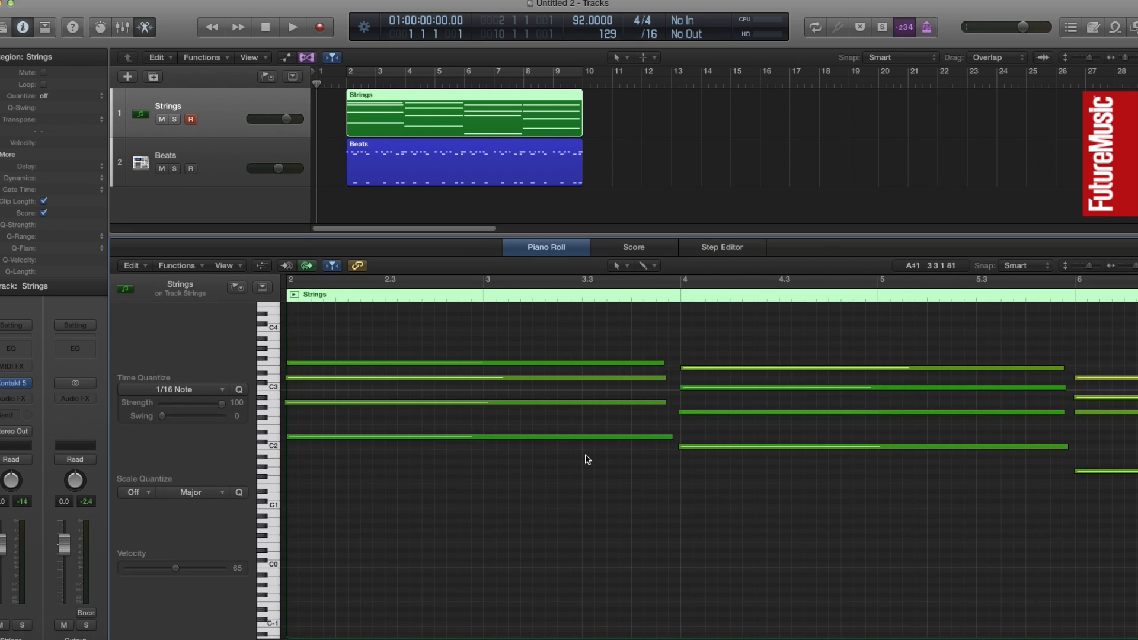
{"action": "left_click_drag", "start_coordinate": [1135, 268], "coordinate": [1131, 268]}
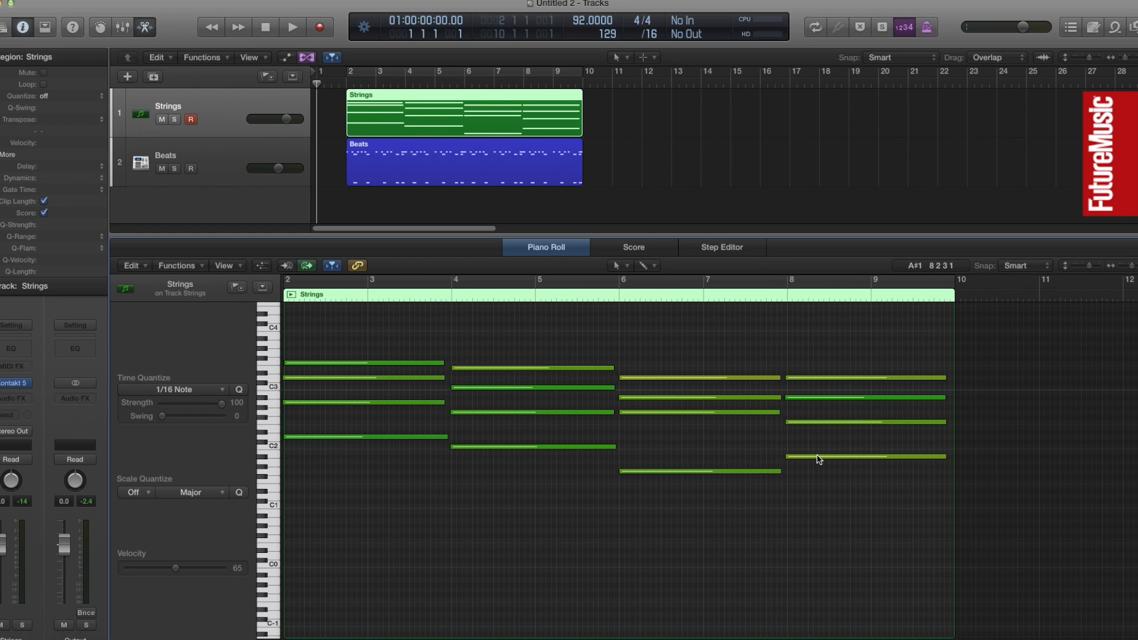
Quantize the Strings region to 1/4 Note
{"action": "mouse_move", "coordinate": [817, 456]}
{"action": "left_click", "coordinate": [60, 99]}
{"action": "left_click", "coordinate": [62, 133]}
Even out the Strings region's dynamics with a velocity offset of 15 and normalize the region parameters into the notes
{"action": "left_click", "coordinate": [102, 179]}
{"action": "left_click", "coordinate": [73, 121]}
{"action": "double_click", "coordinate": [49, 142]}
{"action": "type", "text": "15"}
{"action": "key", "text": "Return"}
{"action": "key", "text": "ctrl+n"}
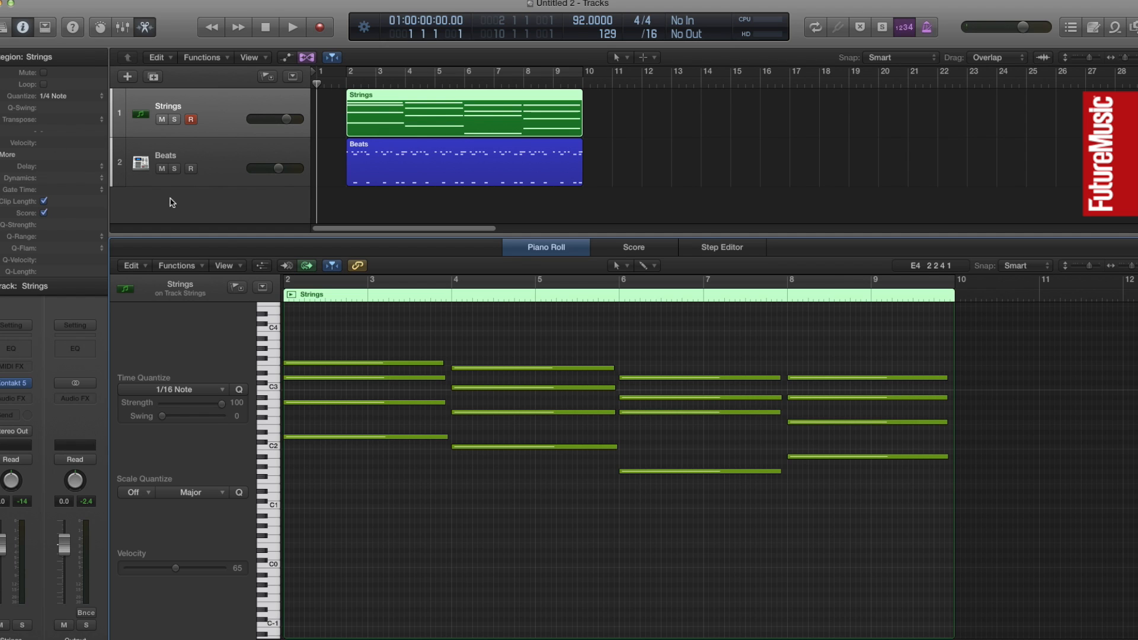
Apply Force Legato to all the chord notes in the Strings region, choosing to shorten overlapped notes
{"action": "left_click_drag", "start_coordinate": [343, 328], "coordinate": [873, 553]}
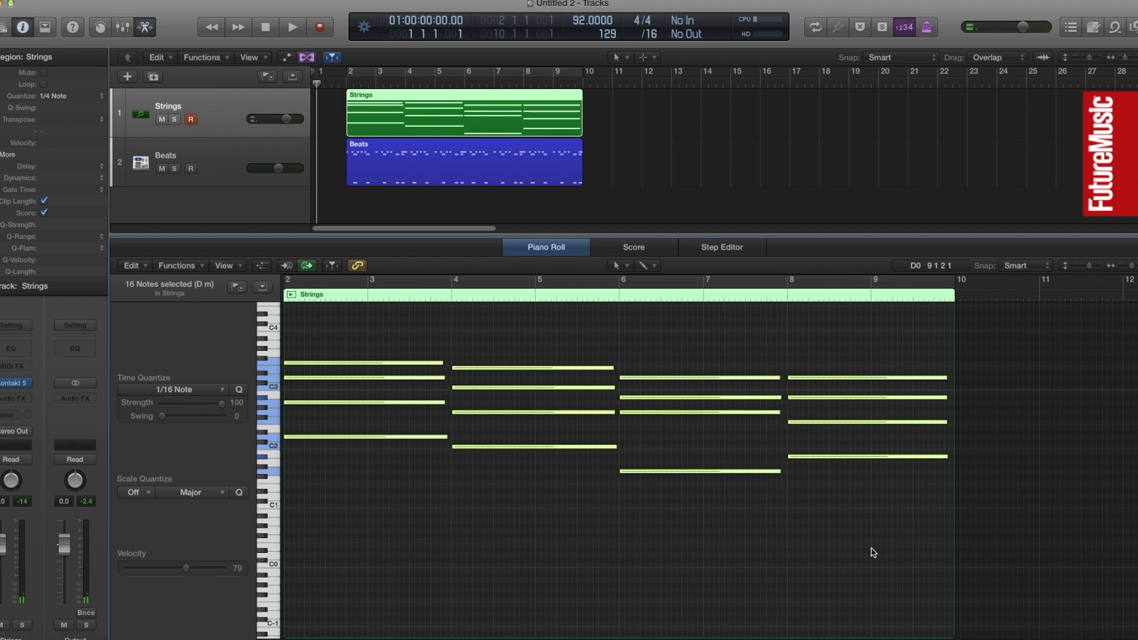
{"action": "key", "text": "shift+backslash"}
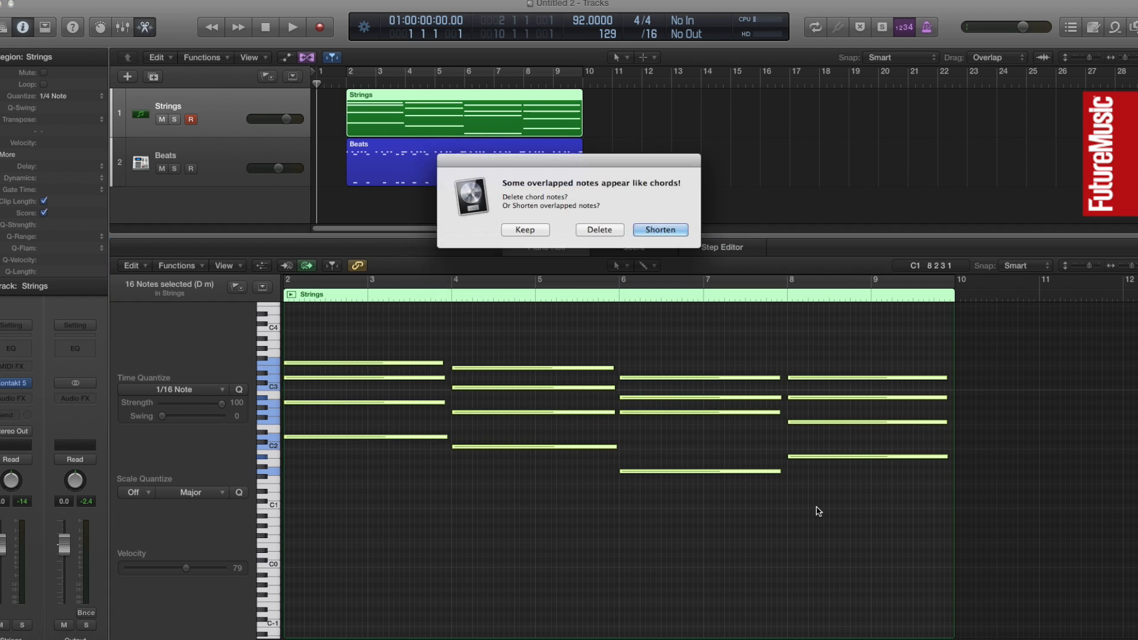
{"action": "key", "text": "Return"}
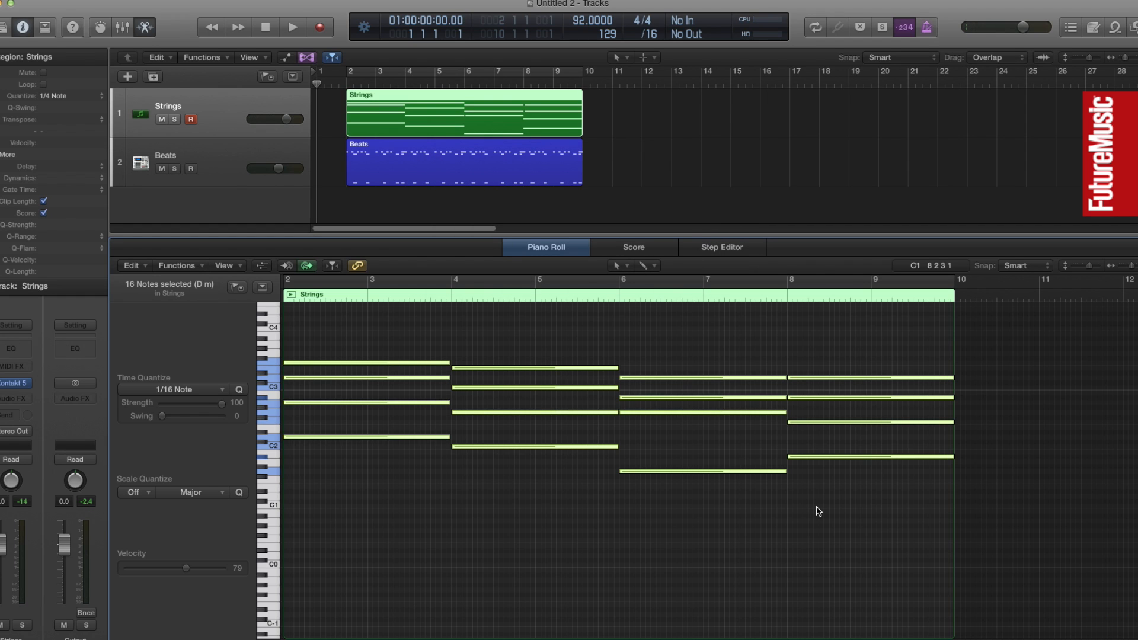
{"action": "left_click", "coordinate": [818, 511]}
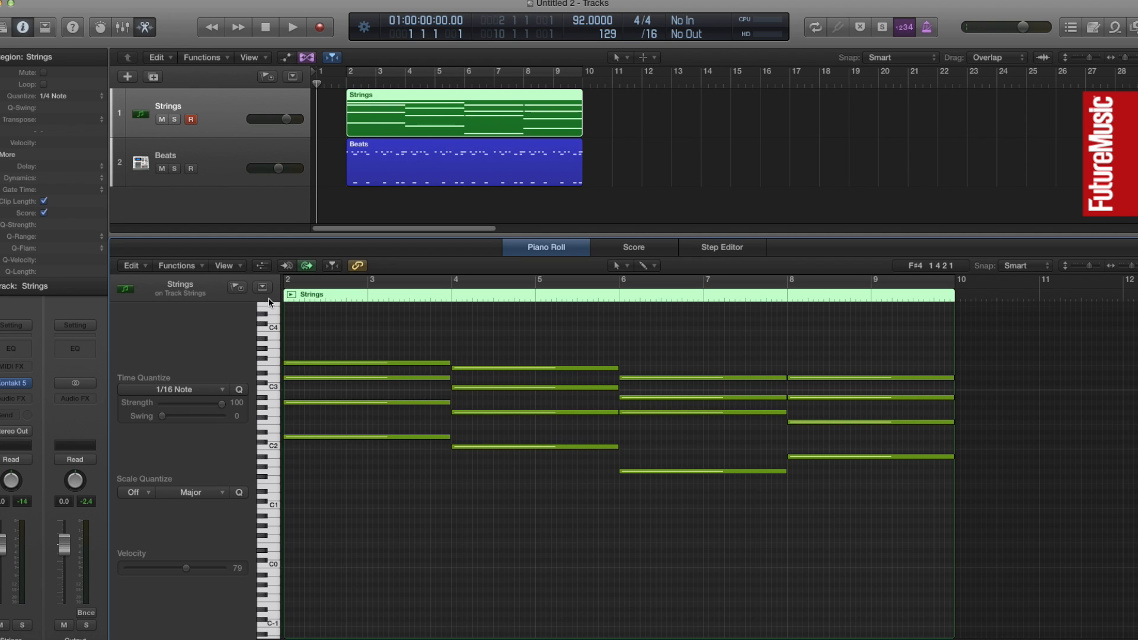
With MIDI Out turned off, split the first chord's top note at bar 3 beat 3 and raise its second part two semitones
{"action": "left_click", "coordinate": [307, 266]}
{"action": "left_click_drag", "start_coordinate": [445, 363], "coordinate": [448, 364]}
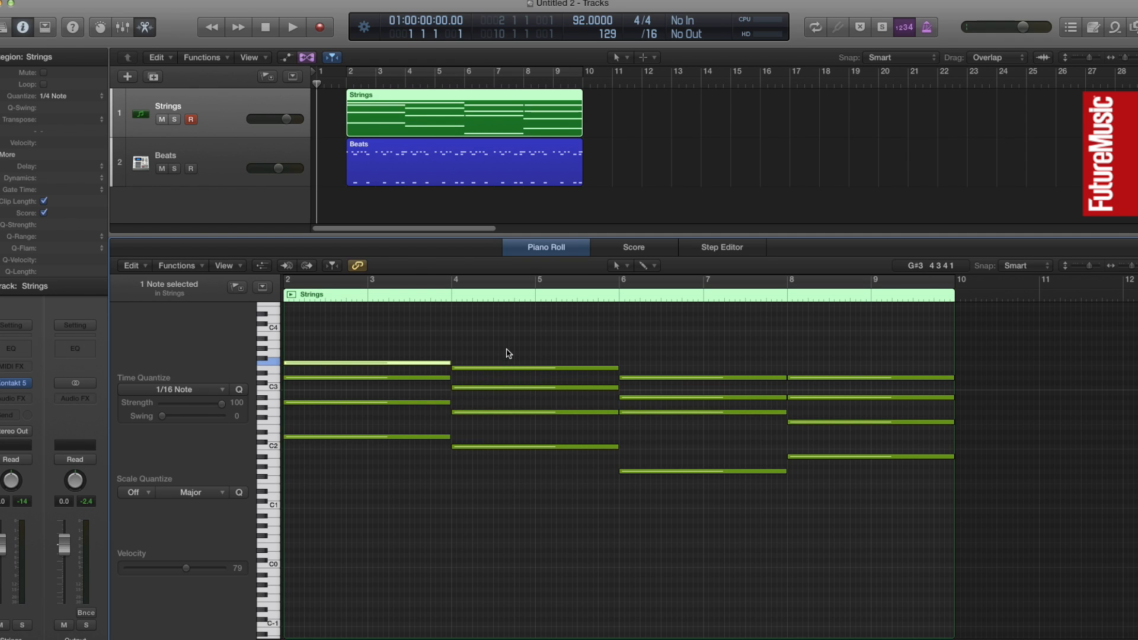
{"action": "key", "text": "t"}
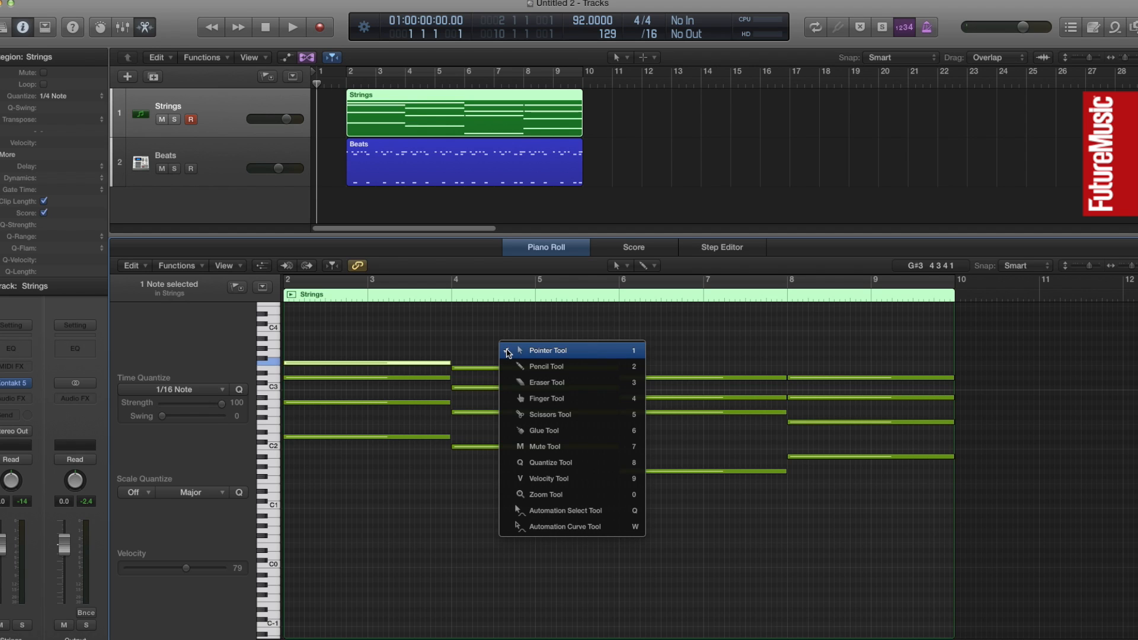
{"action": "left_click", "coordinate": [521, 415]}
{"action": "left_click", "coordinate": [409, 363]}
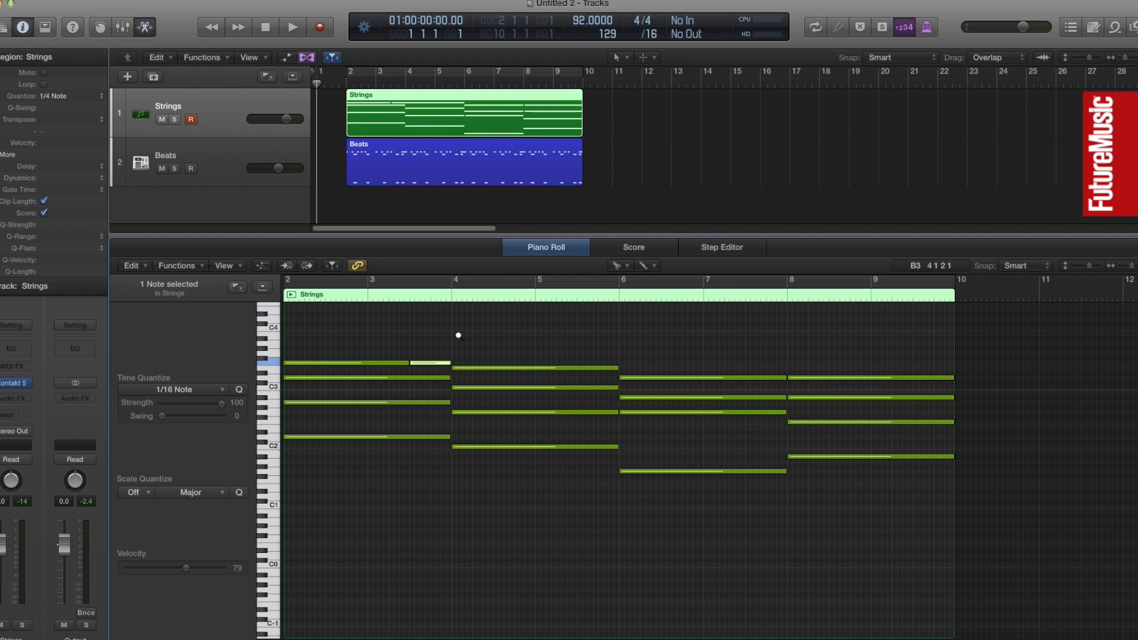
{"action": "key", "text": "alt+Up"}
{"action": "key", "text": "alt+Up"}
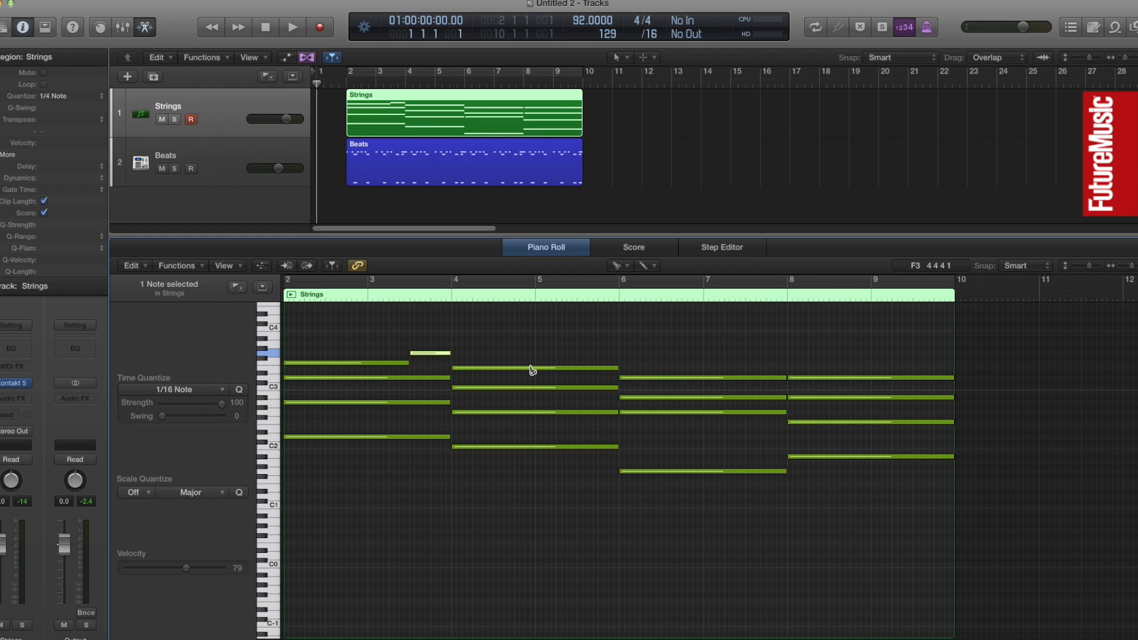
Split the second chord's top note at bar 5 beat 3 and raise its second part one semitone
{"action": "left_click", "coordinate": [576, 368]}
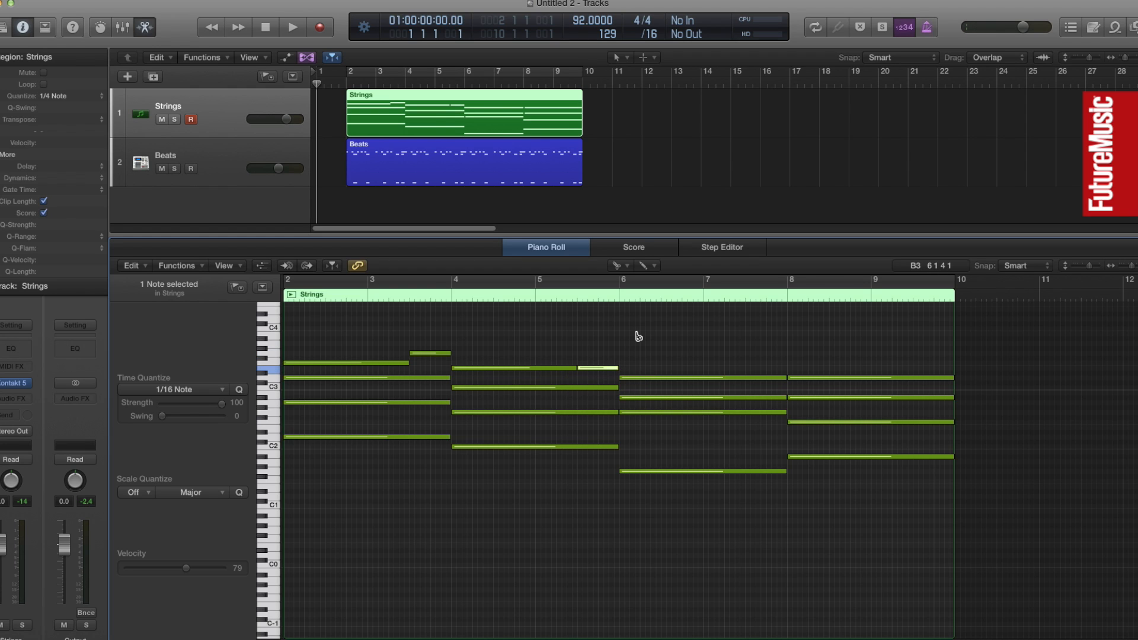
{"action": "key", "text": "alt+Up"}
{"action": "key", "text": "alt+Up"}
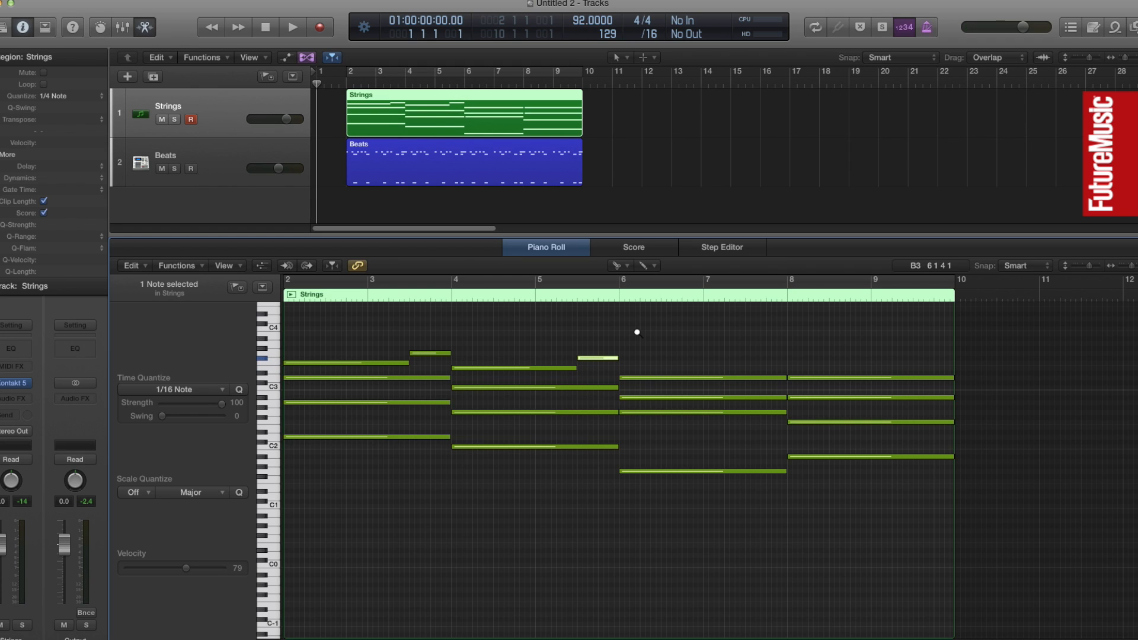
{"action": "key", "text": "alt+Down"}
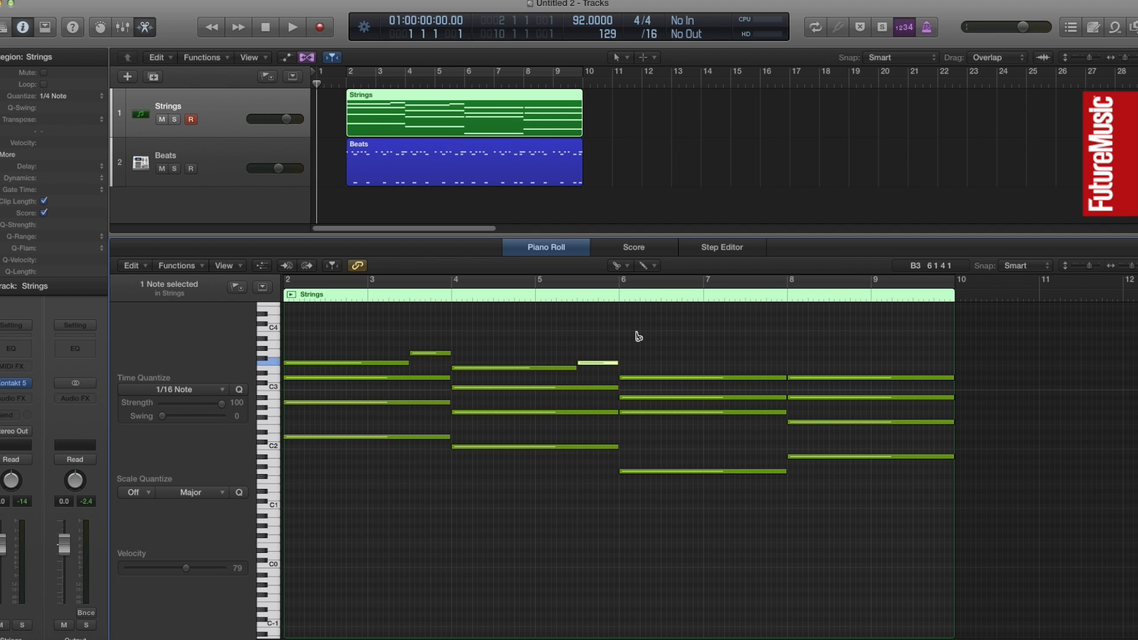
Split the third chord's top note at bar 7 and raise its second part five semitones
{"action": "mouse_move", "coordinate": [687, 380]}
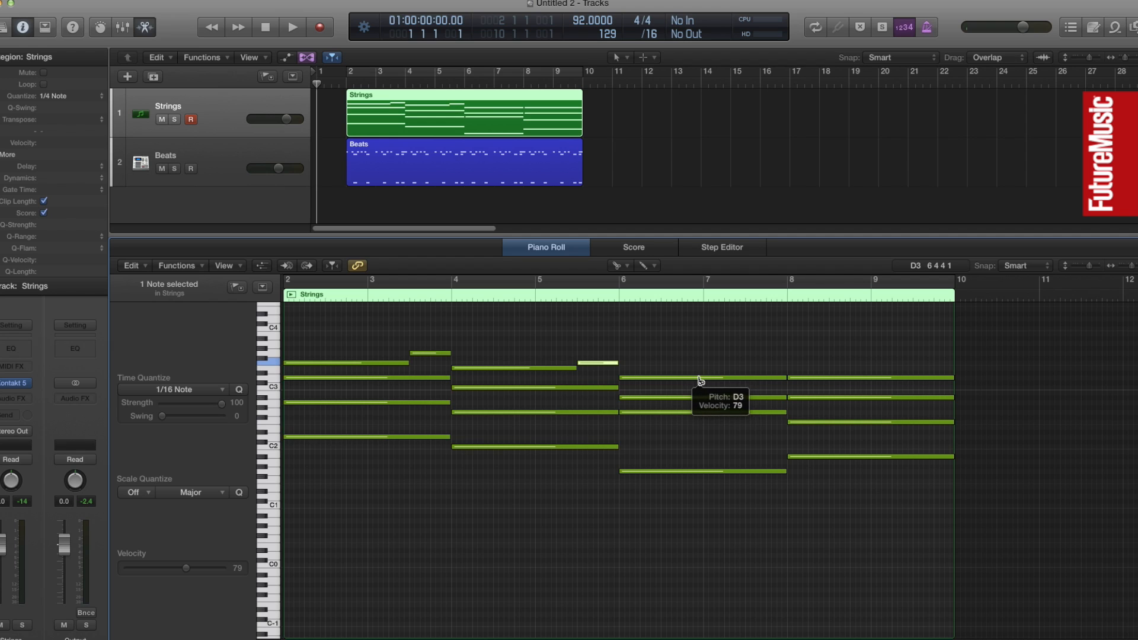
{"action": "left_click", "coordinate": [699, 380]}
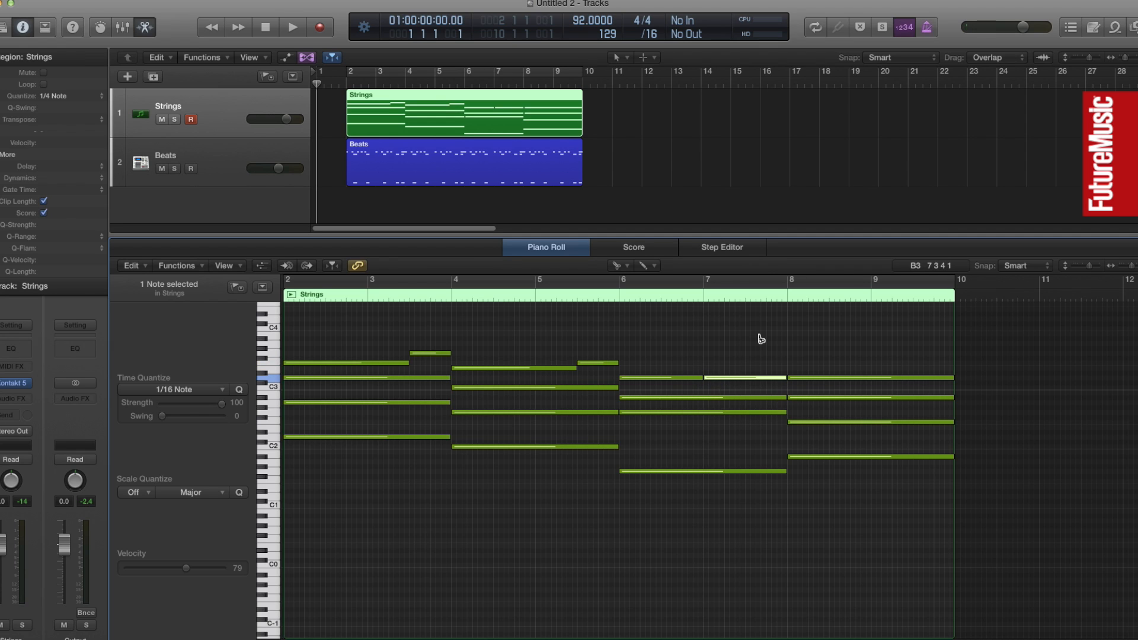
{"action": "key", "text": "alt+Up"}
{"action": "key", "text": "alt+Up"}
{"action": "key", "text": "alt+Up"}
{"action": "key", "text": "alt+Up"}
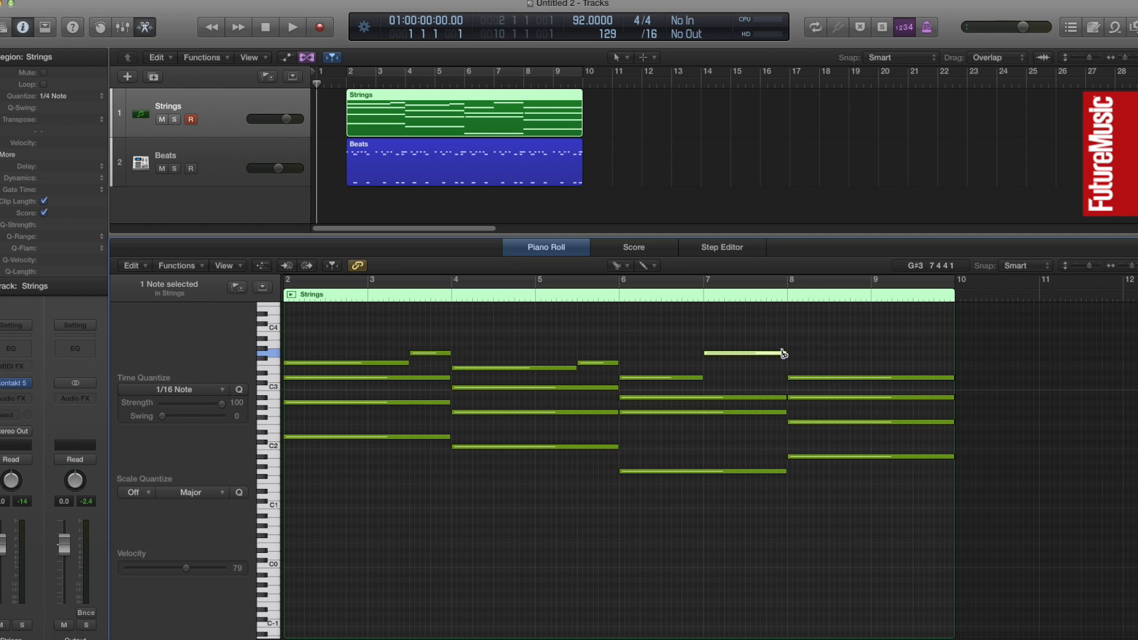
Split the raised note in bar 7 at beat 4 and lower its last part two semitones
{"action": "left_click", "coordinate": [772, 354]}
{"action": "key", "text": "alt+Down"}
{"action": "key", "text": "alt+Down"}
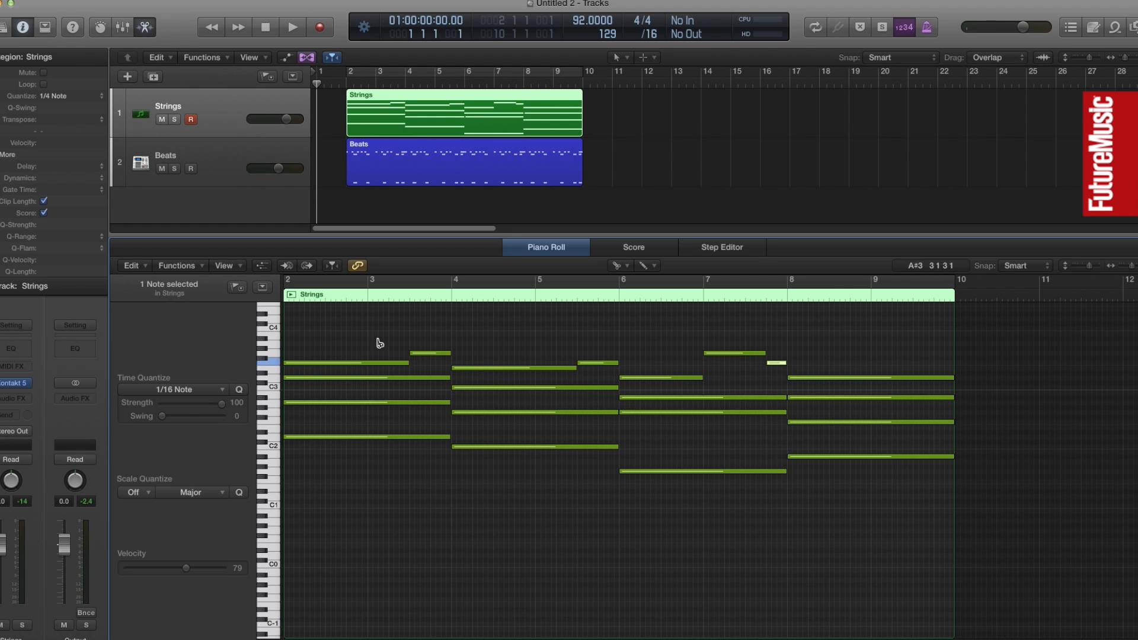
Set a cycle range from bar 2 to bar 10 and play back the edited strings with the beat
{"action": "left_click_drag", "start_coordinate": [299, 284], "coordinate": [953, 361]}
{"action": "key", "text": "space"}
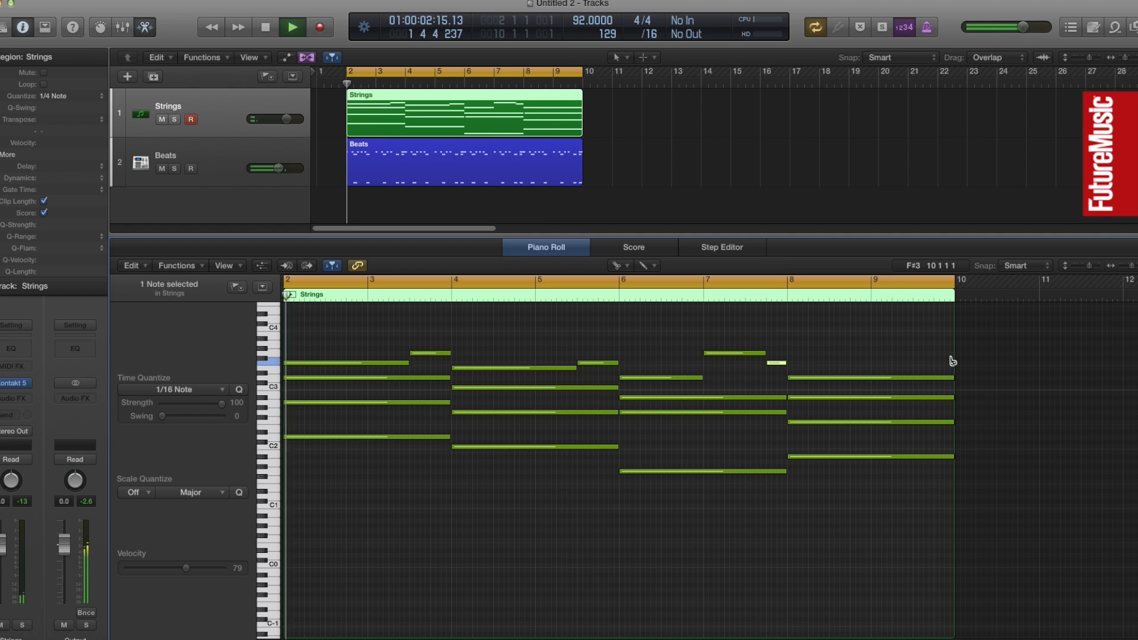
{"action": "key", "text": "space"}
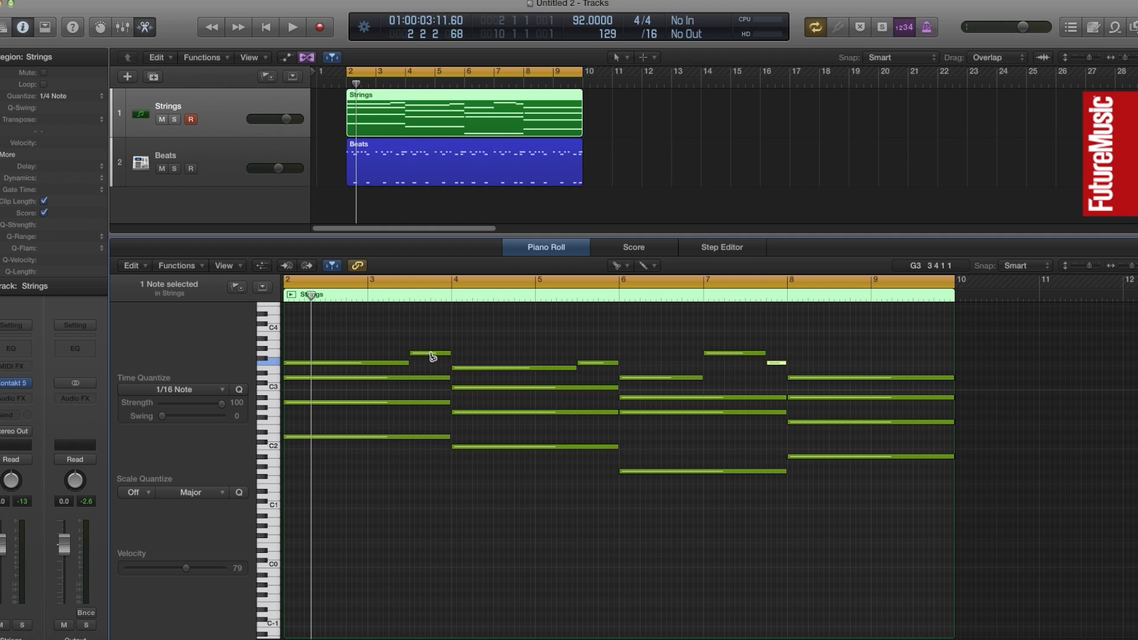
Try the split melody note at bar 3 beat 3 one semitone higher, play it back, and restore its pitch
{"action": "mouse_move", "coordinate": [276, 439]}
{"action": "key", "text": "t"}
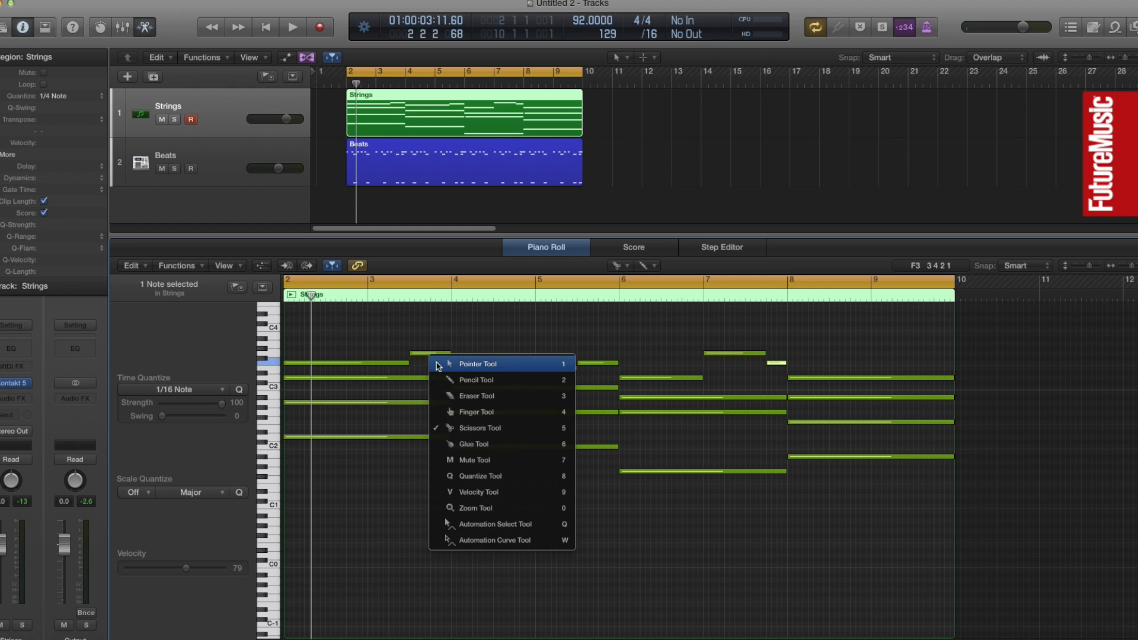
{"action": "key", "text": "t"}
{"action": "left_click", "coordinate": [432, 354]}
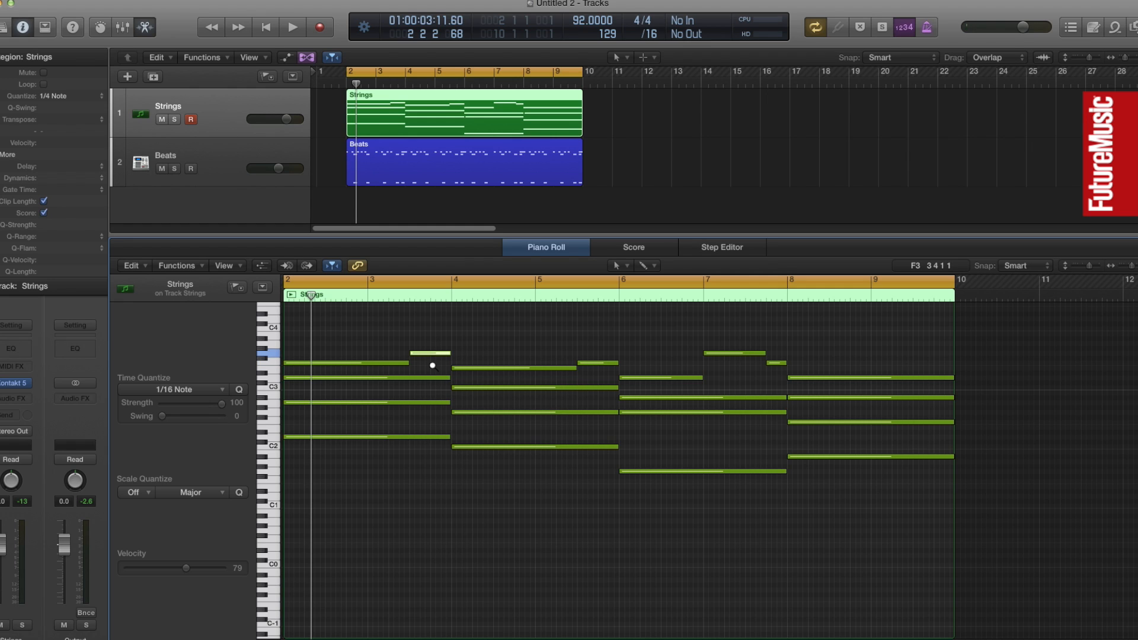
{"action": "key", "text": "alt+Up"}
{"action": "key", "text": "space"}
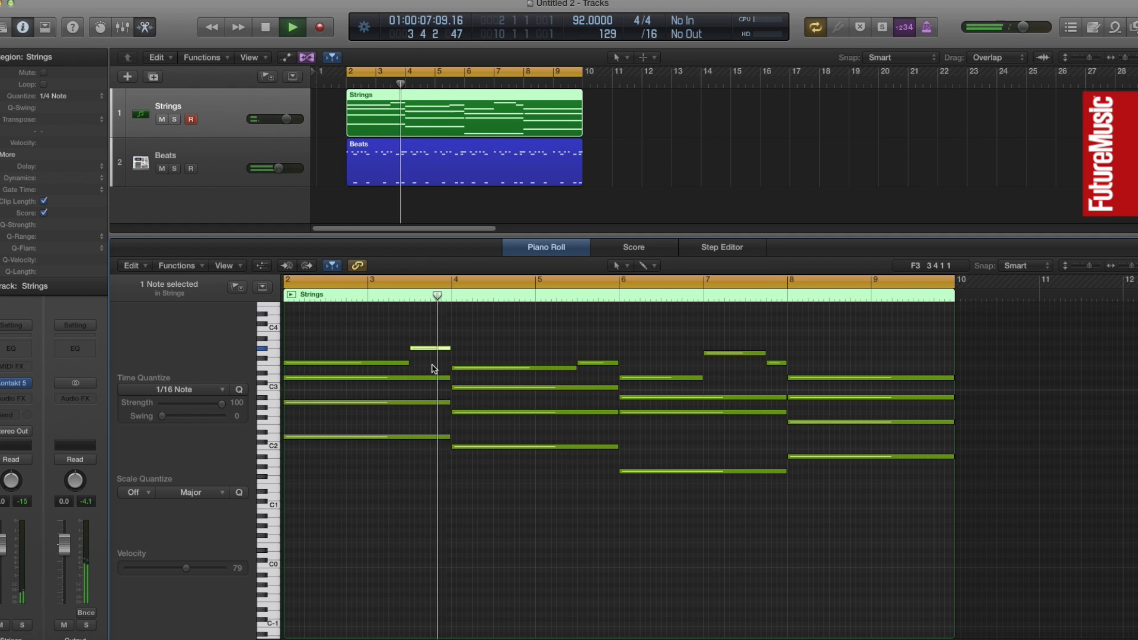
{"action": "key", "text": "space"}
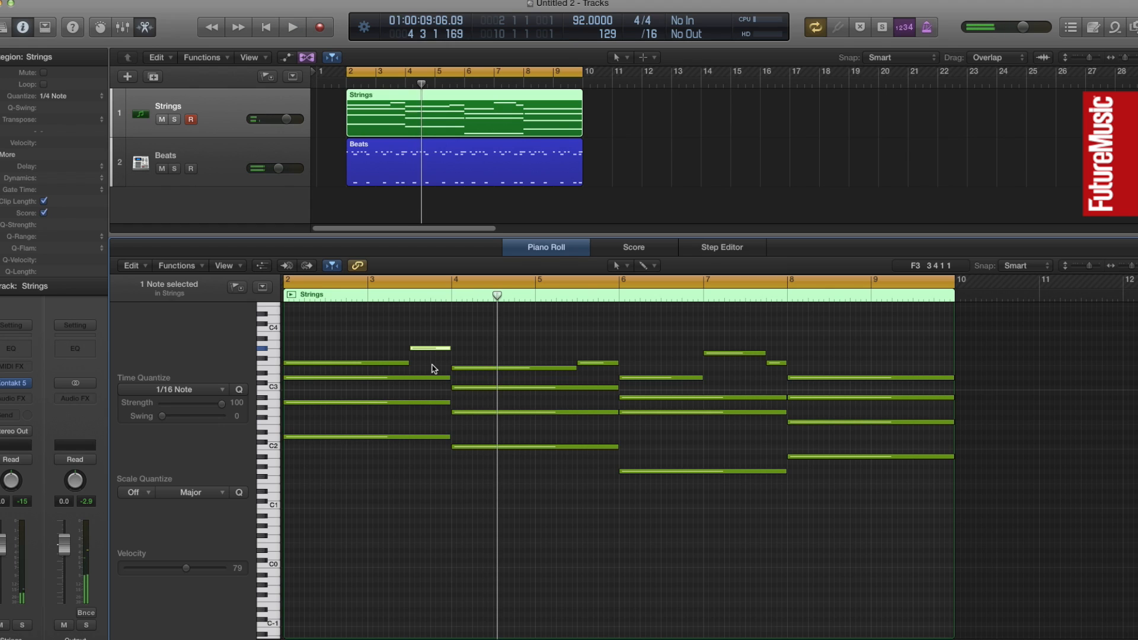
{"action": "key", "text": "Return"}
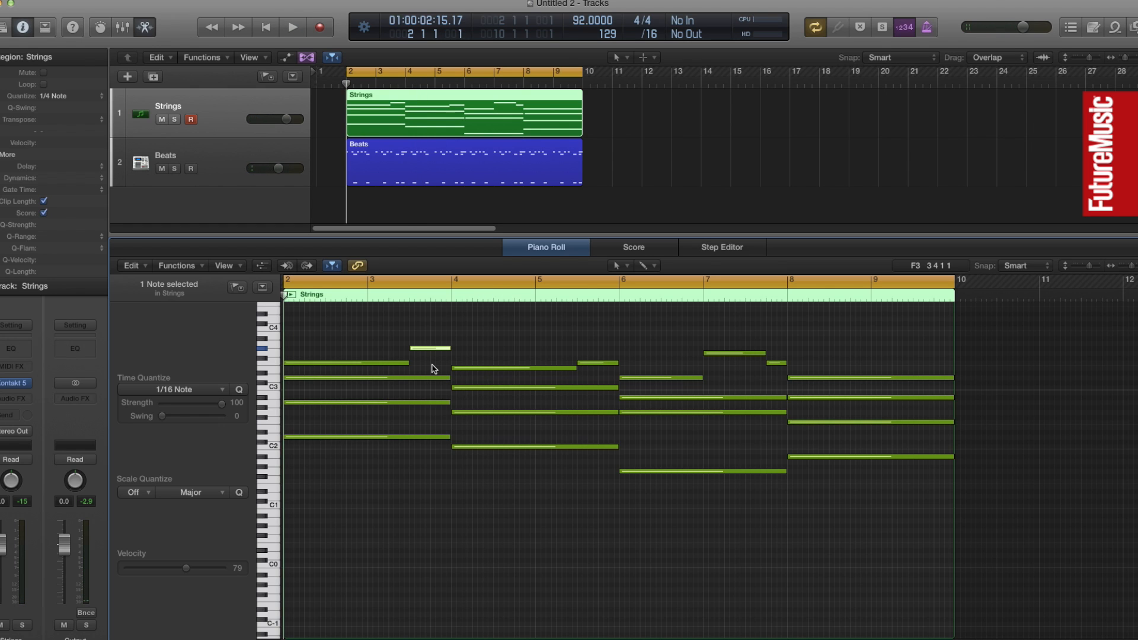
{"action": "key", "text": "alt+Down"}
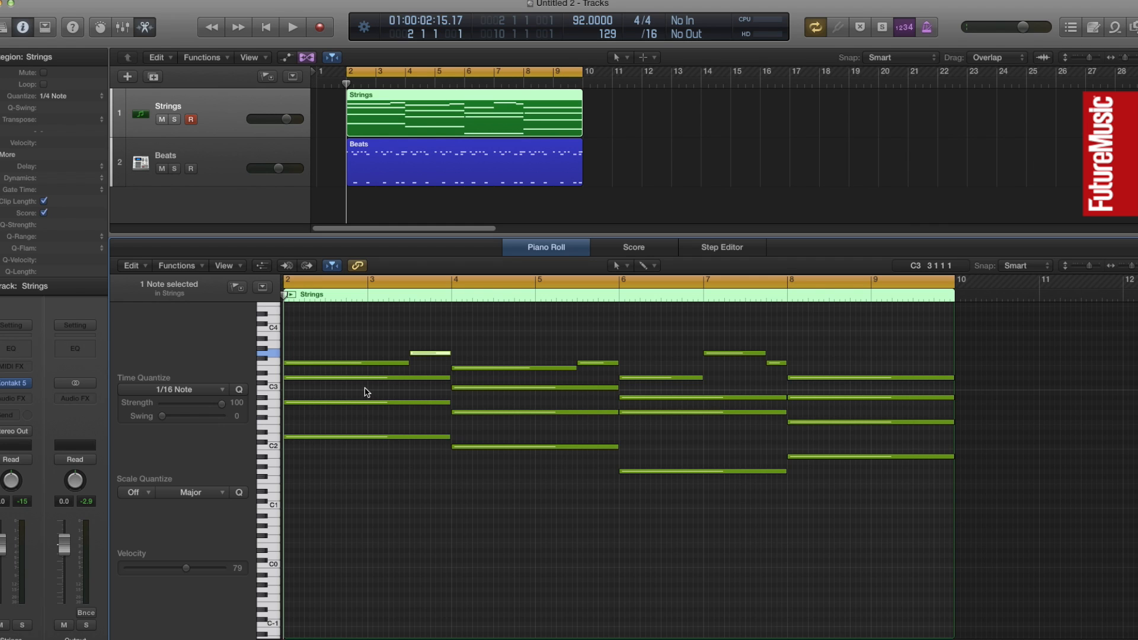
Split the first chord's second-highest note at bar 3 with the Scissors tool
{"action": "key", "text": "t"}
{"action": "key", "text": "Down"}
{"action": "key", "text": "Down"}
{"action": "key", "text": "Down"}
{"action": "key", "text": "Down"}
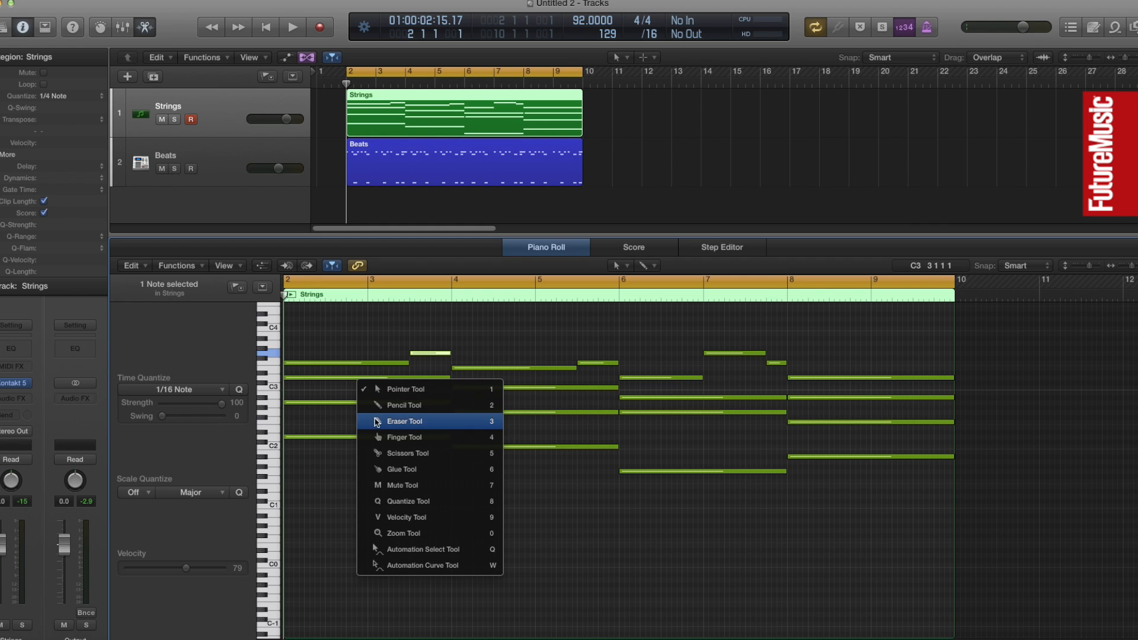
{"action": "key", "text": "Return"}
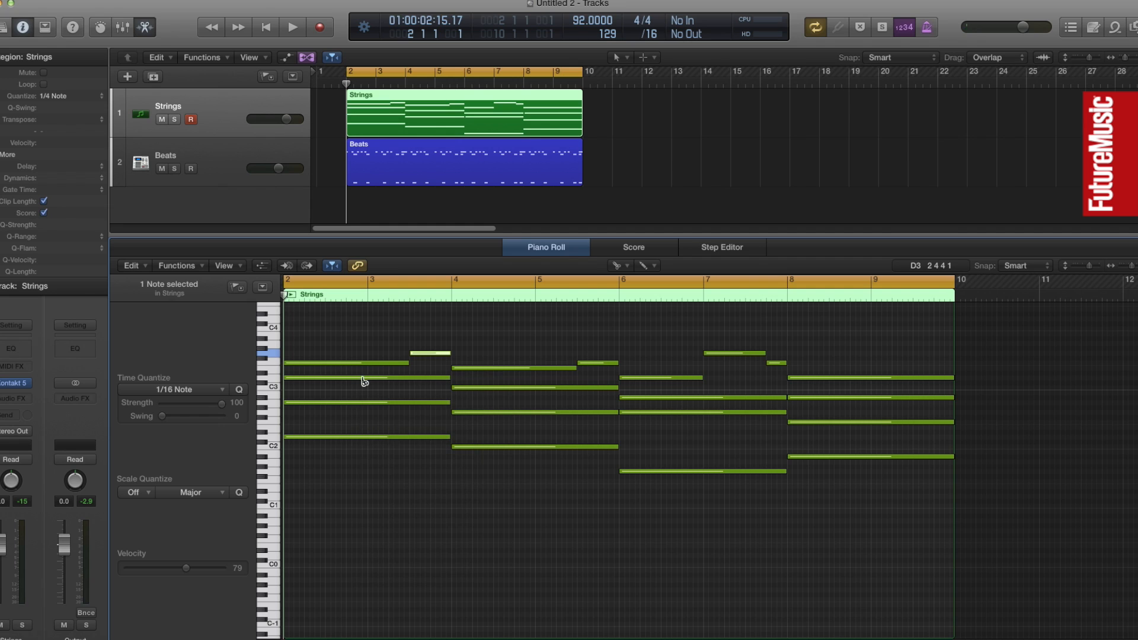
{"action": "left_click", "coordinate": [363, 382]}
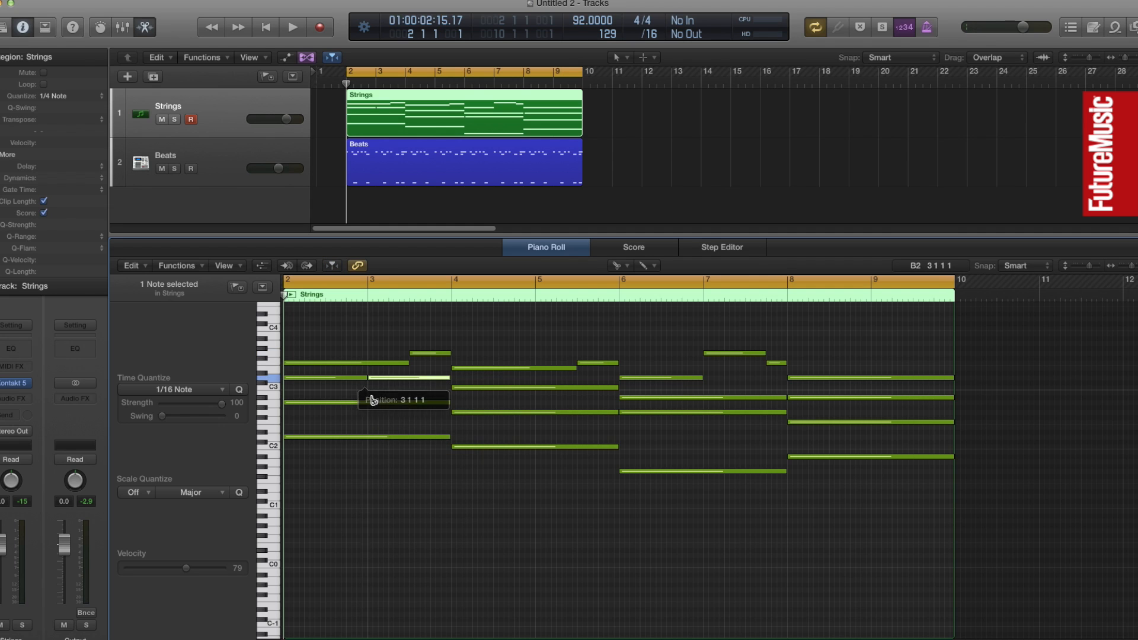
Raise the first half of the first chord's split second-highest note at bar 2 two semitones and play it back
{"action": "key", "text": "t"}
{"action": "key", "text": "Return"}
{"action": "left_click", "coordinate": [310, 386]}
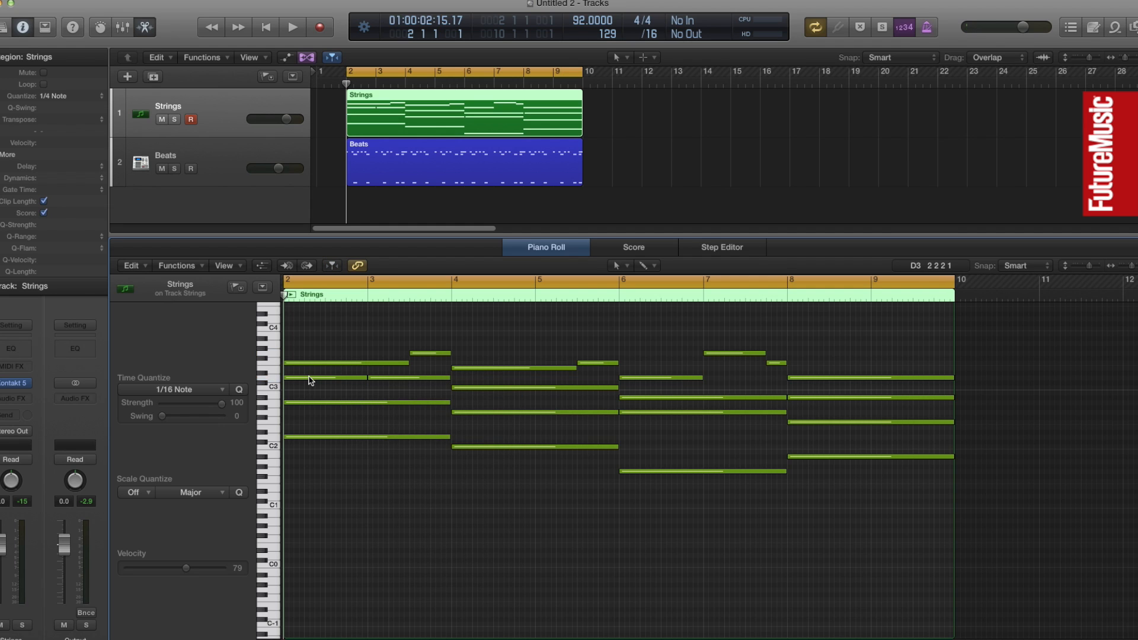
{"action": "left_click_drag", "start_coordinate": [310, 378], "coordinate": [310, 371]}
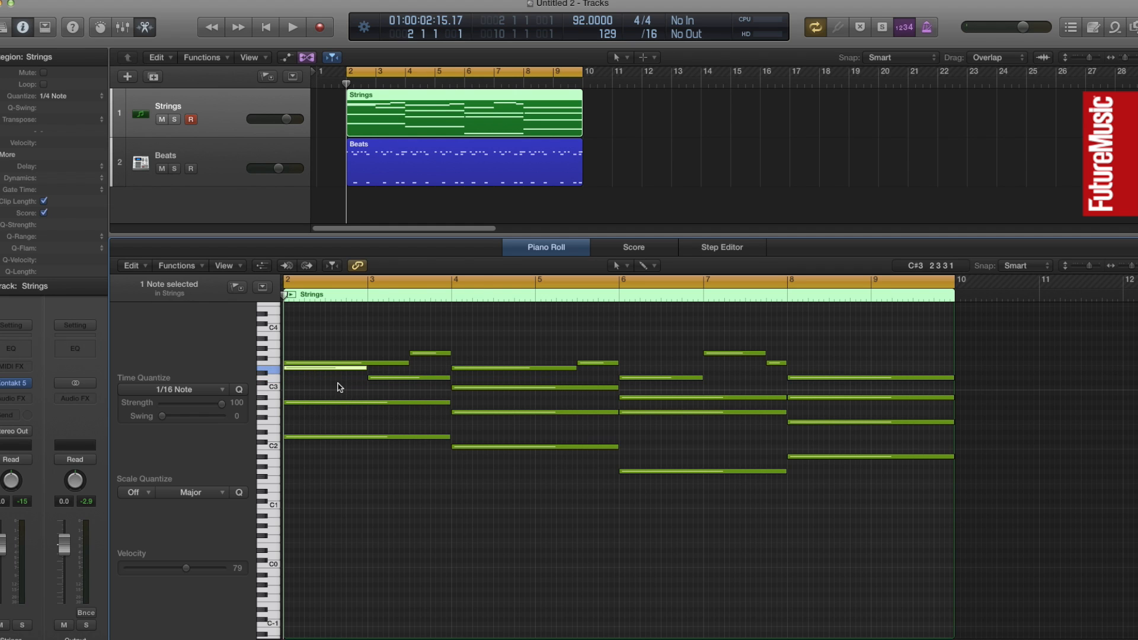
{"action": "key", "text": "space"}
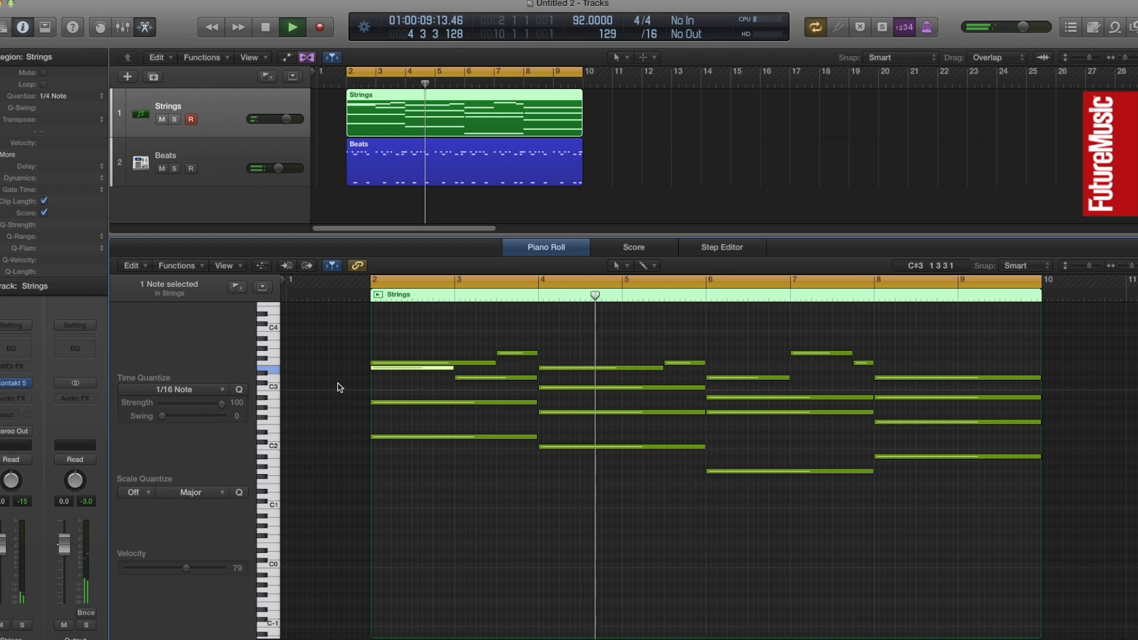
{"action": "key", "text": "space"}
{"action": "key", "text": "Return"}
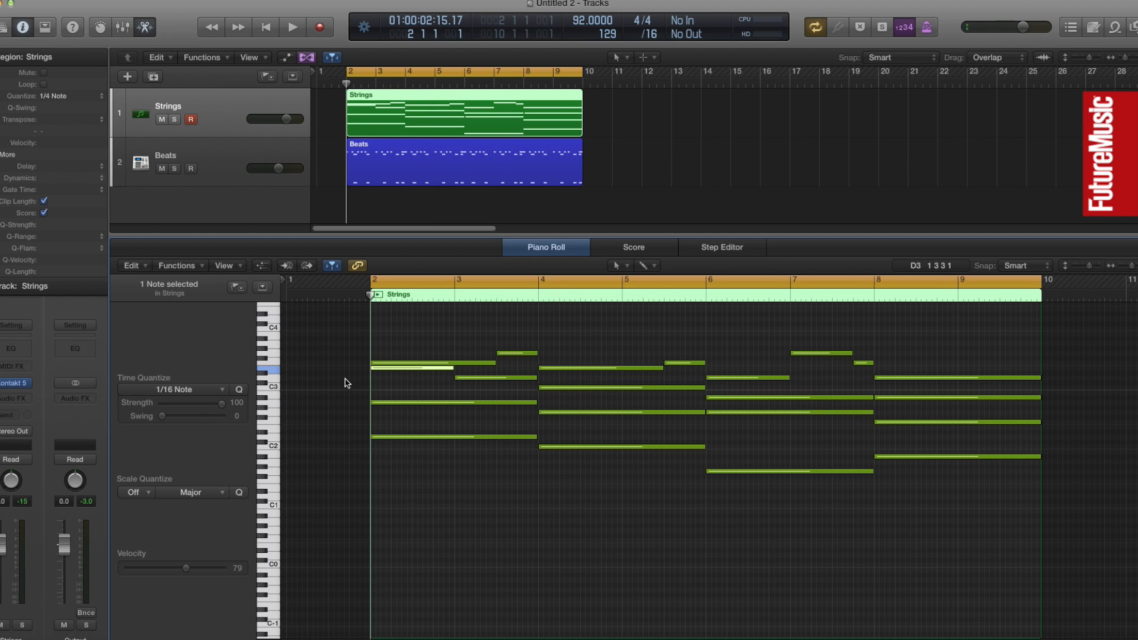
Shift the inner voice's note changes to bar 2 beat 3, bar 4 beat 3 and bar 6 beat 3, keeping its notes joined end to end
{"action": "left_click_drag", "start_coordinate": [451, 369], "coordinate": [413, 380]}
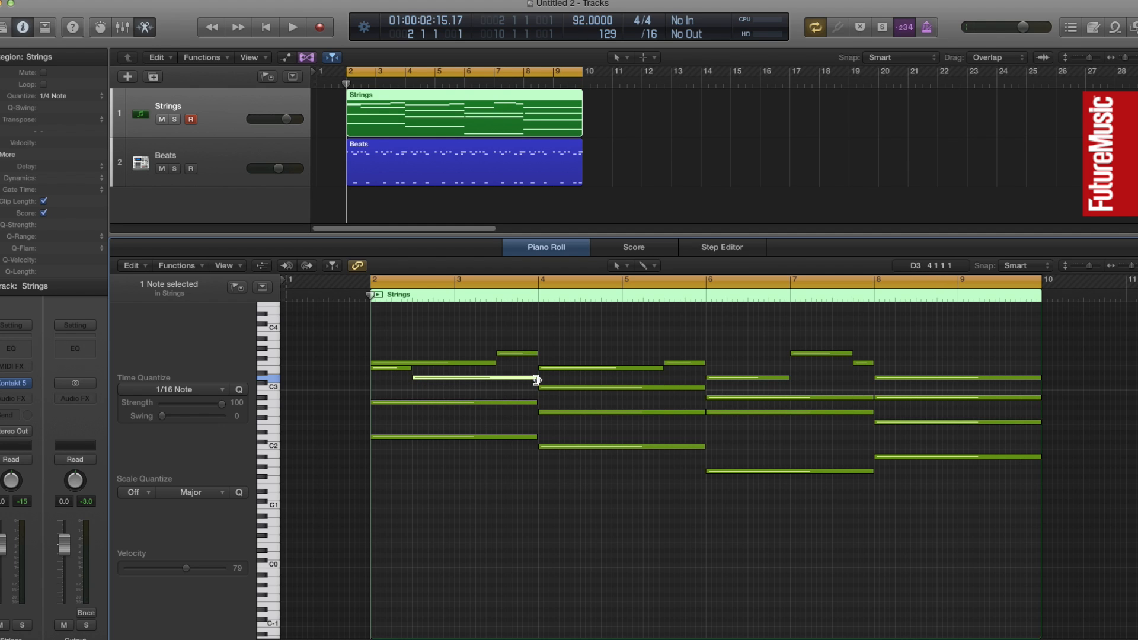
{"action": "left_click_drag", "start_coordinate": [536, 378], "coordinate": [584, 390]}
{"action": "left_click_drag", "start_coordinate": [710, 399], "coordinate": [747, 390]}
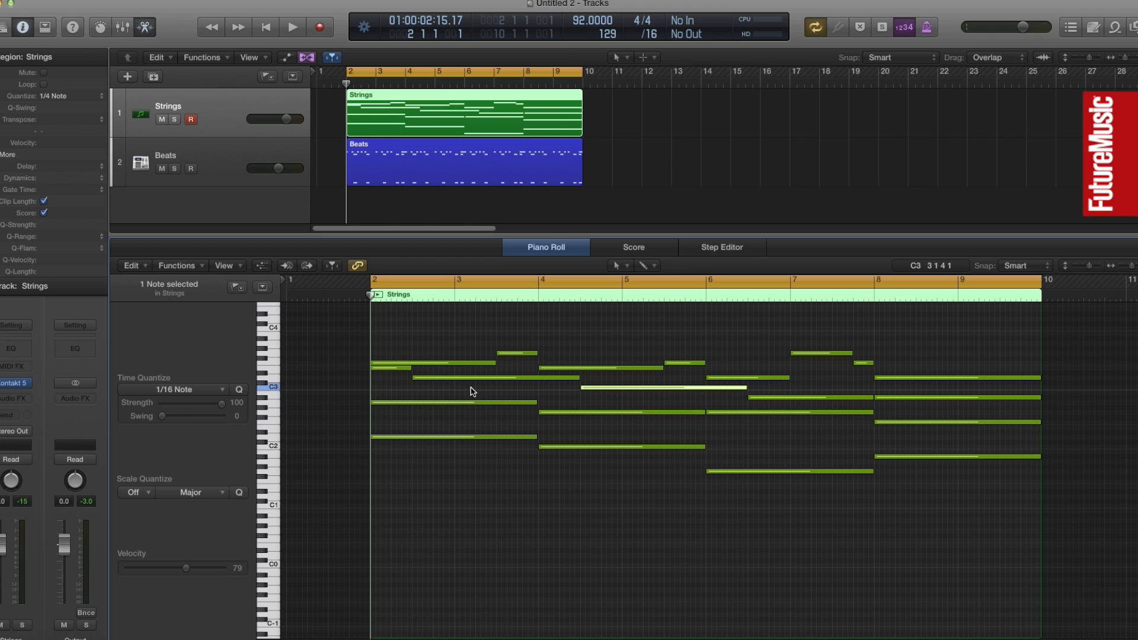
Play back the strings with the beat to check the staggered inner voice
{"action": "mouse_move", "coordinate": [837, 402]}
{"action": "left_click", "coordinate": [536, 536]}
{"action": "key", "text": "space"}
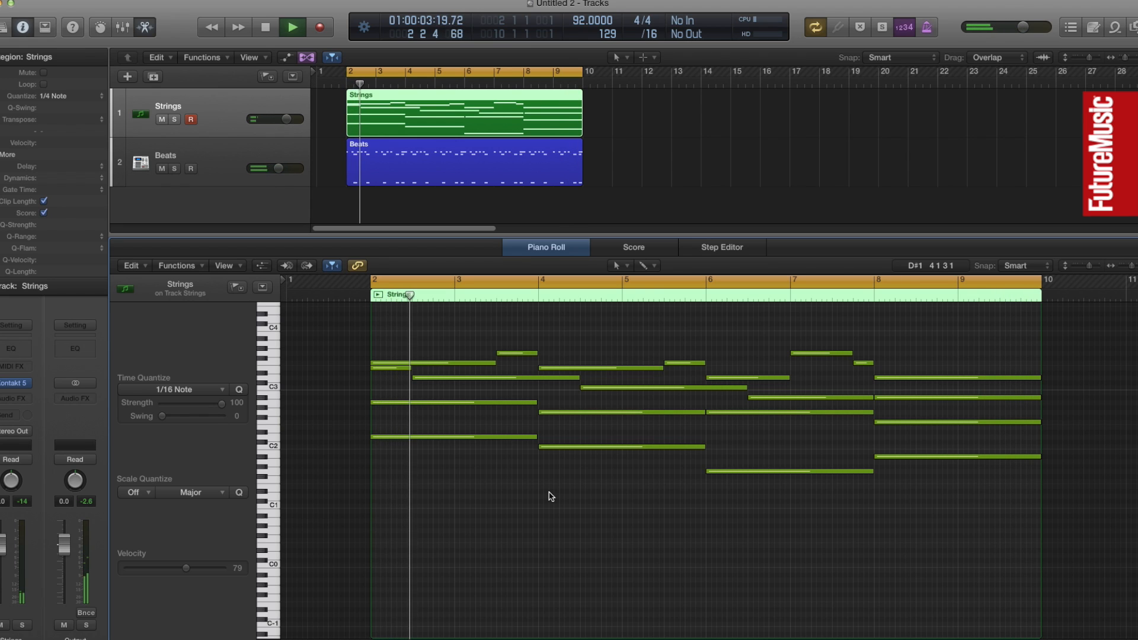
{"action": "key", "text": "space"}
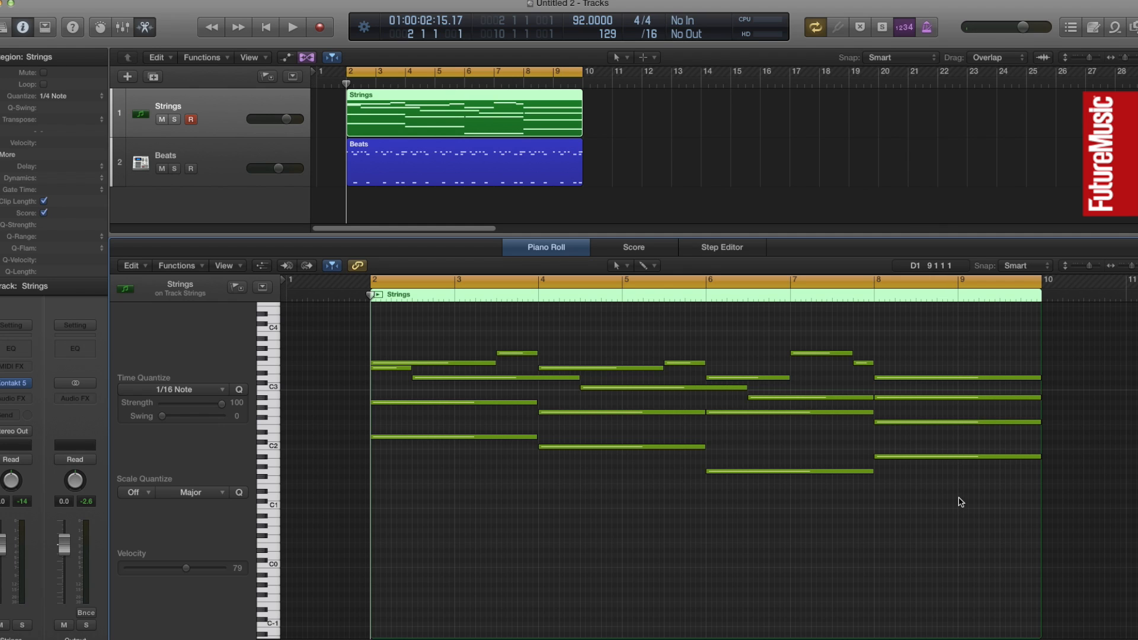
Divide the last chord's lowest note at bar 9, raise its second half two semitones to C2, and play it back
{"action": "mouse_move", "coordinate": [1008, 462]}
{"action": "left_click_drag", "start_coordinate": [1038, 458], "coordinate": [983, 453]}
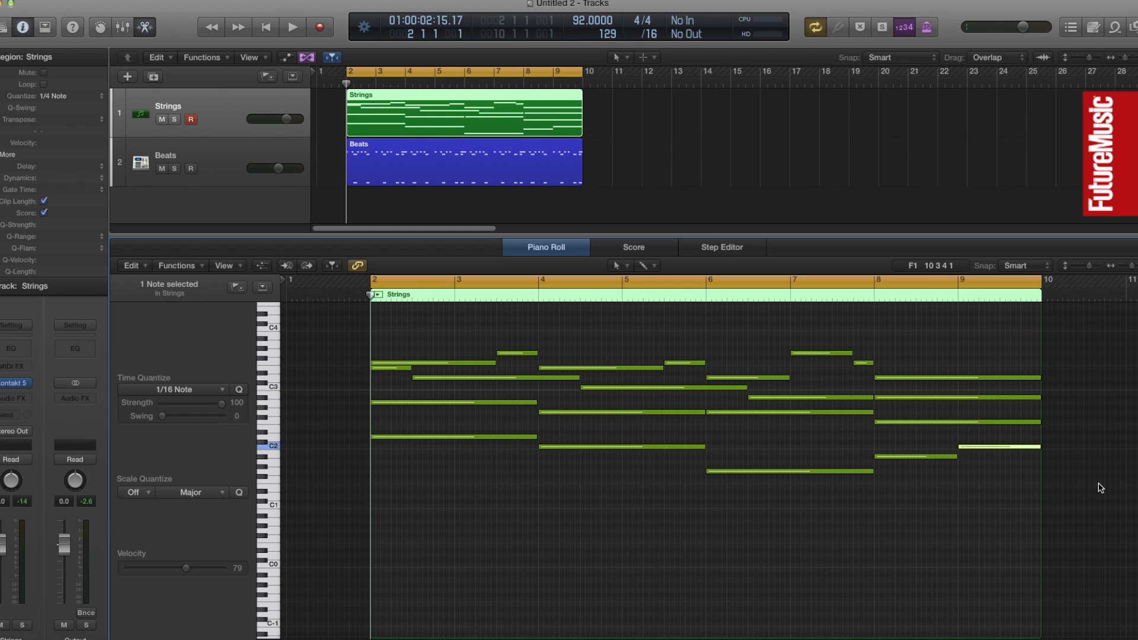
{"action": "key", "text": "space"}
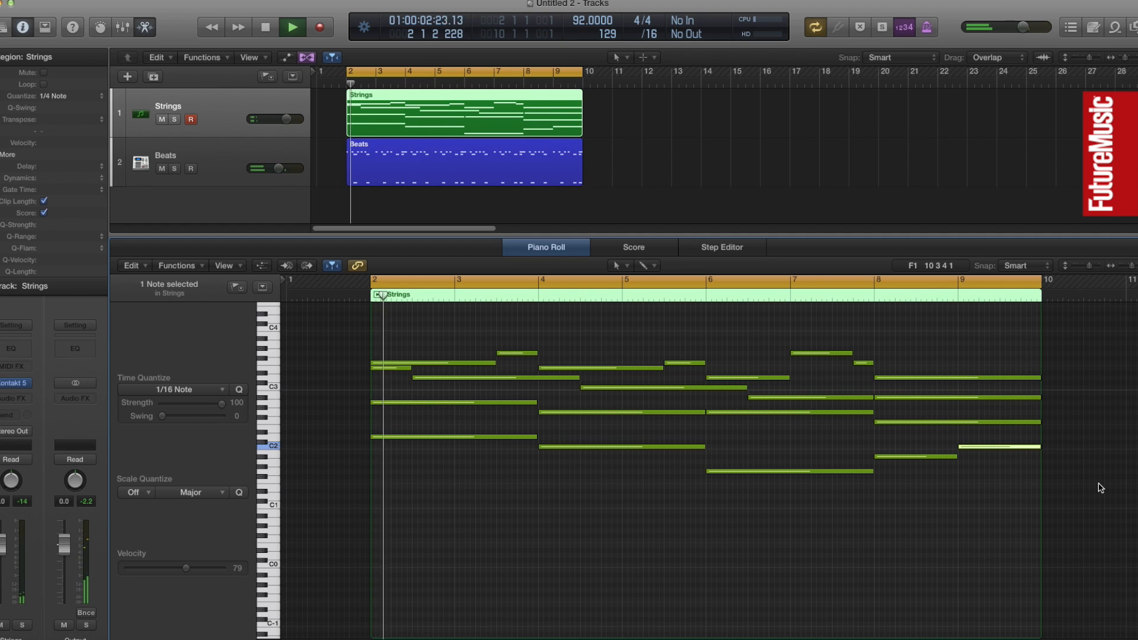
{"action": "key", "text": "space"}
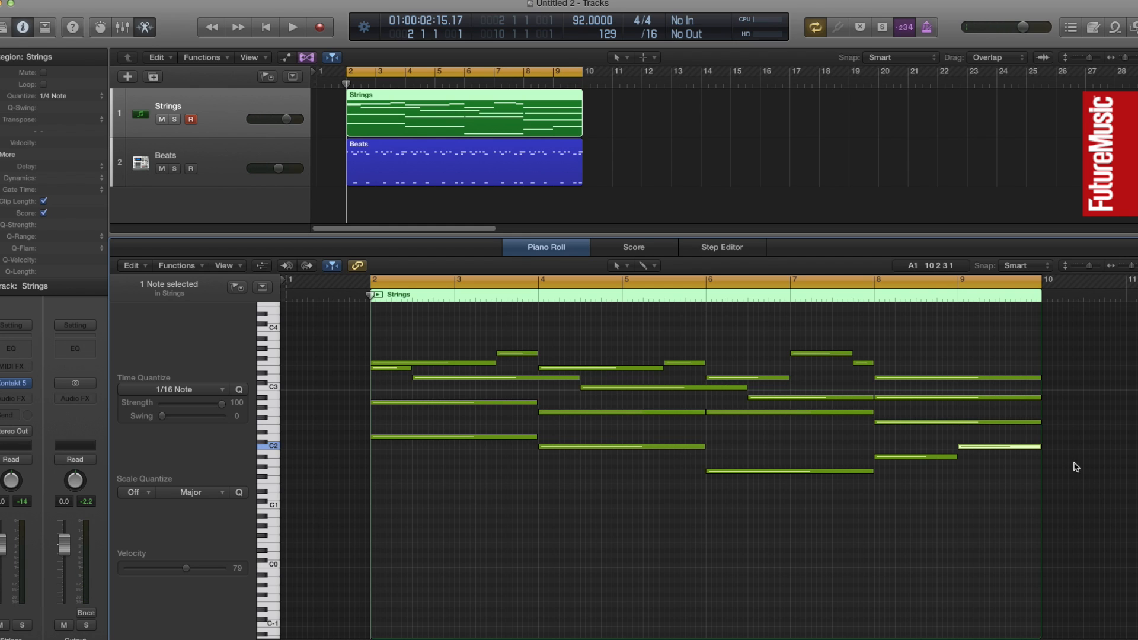
Divide the last chord's second-lowest note at bar 9, raise its second half two semitones, and play back from bar 7 beat 4
{"action": "mouse_move", "coordinate": [982, 428]}
{"action": "left_click_drag", "start_coordinate": [1037, 421], "coordinate": [987, 416]}
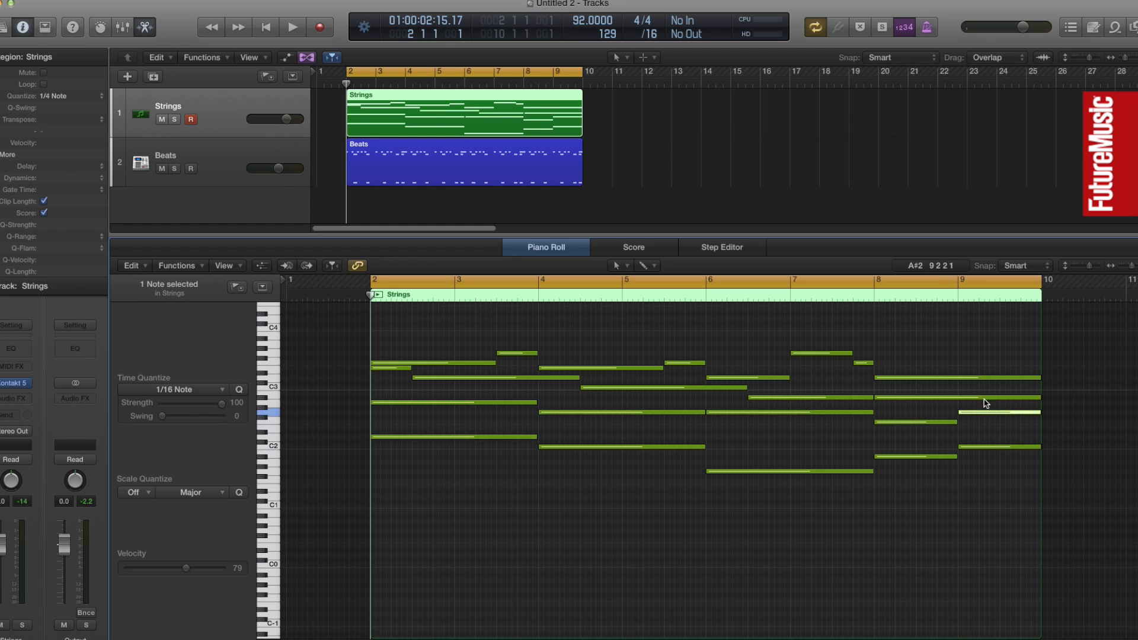
{"action": "left_click", "coordinate": [863, 299]}
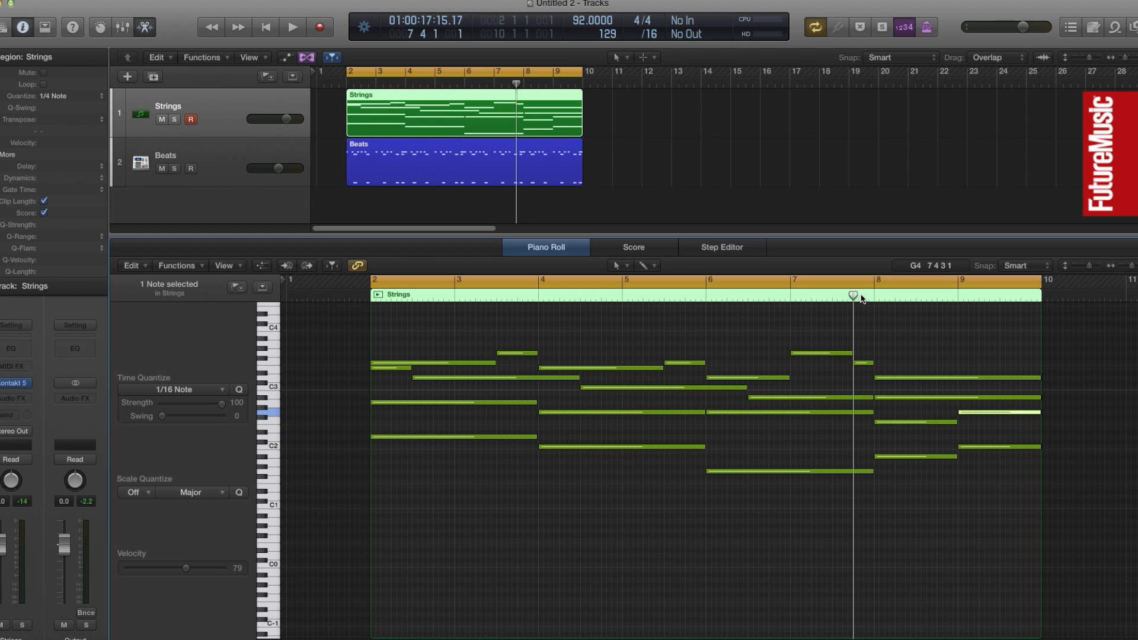
{"action": "key", "text": "space"}
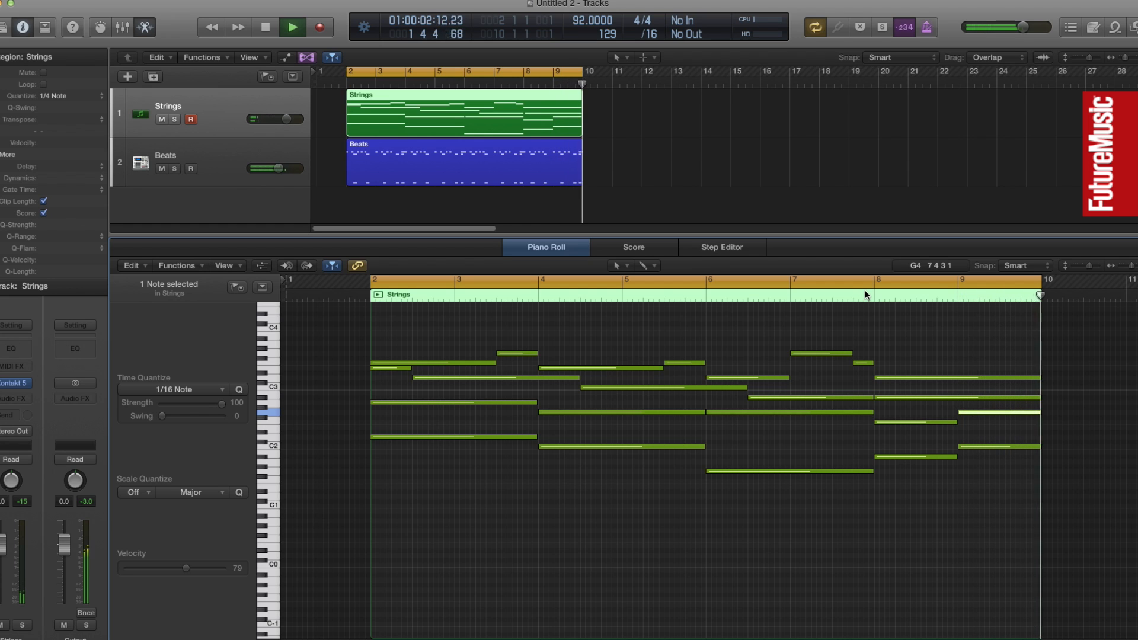
{"action": "key", "text": "space"}
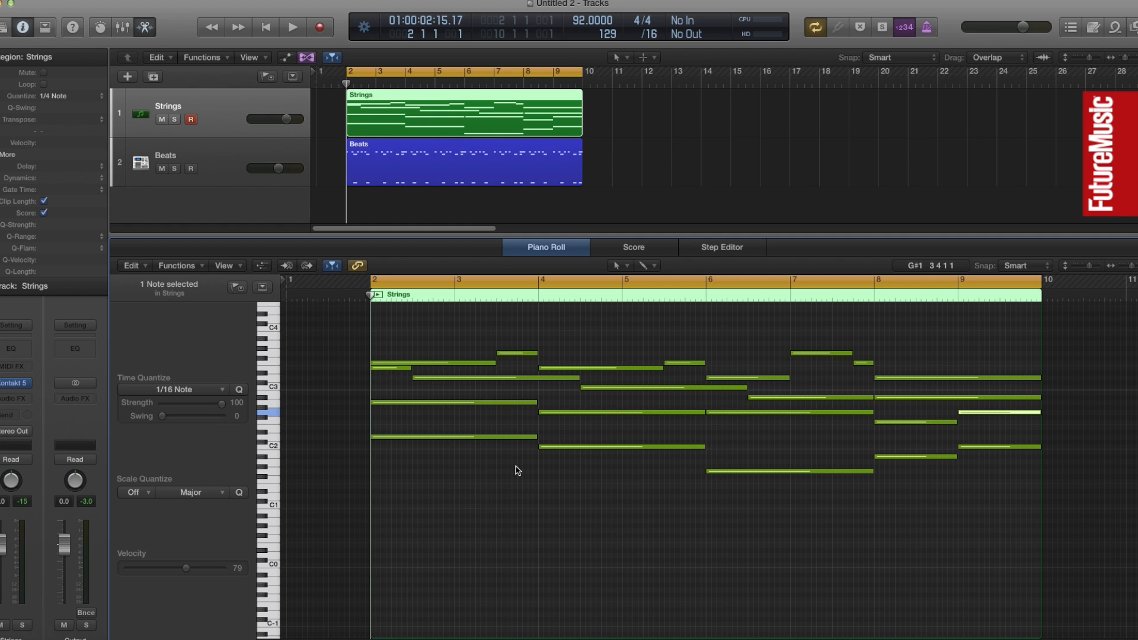
Split the first chord's lowest note at bar 3 beat 3 with the Scissors tool and lower its last part five semitones
{"action": "key", "text": "t"}
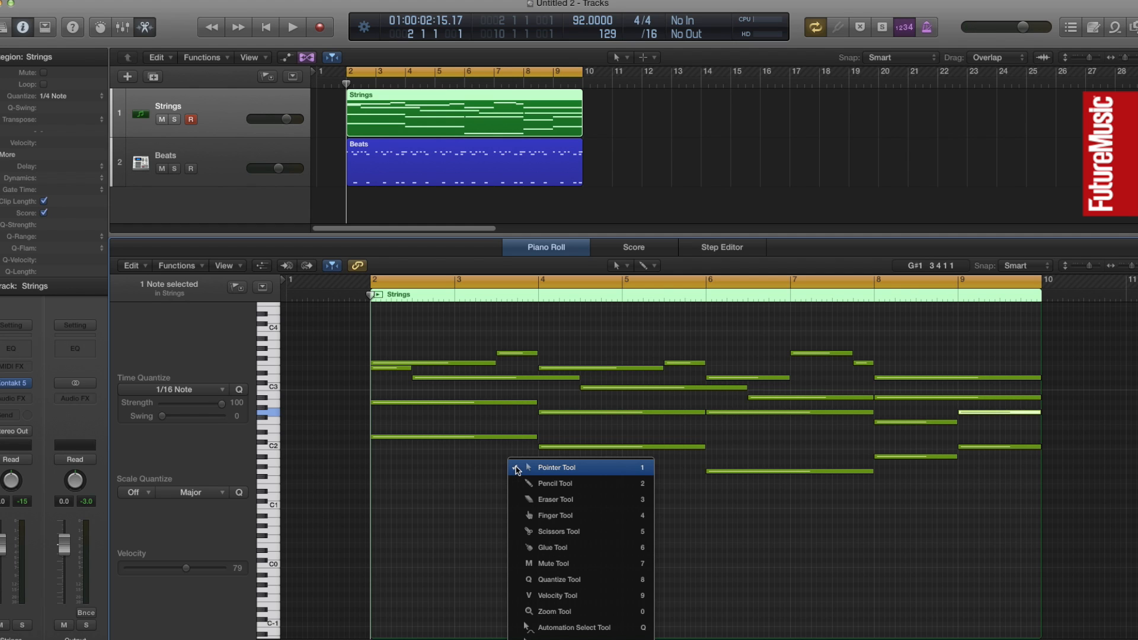
{"action": "left_click", "coordinate": [521, 530]}
{"action": "left_click", "coordinate": [497, 437]}
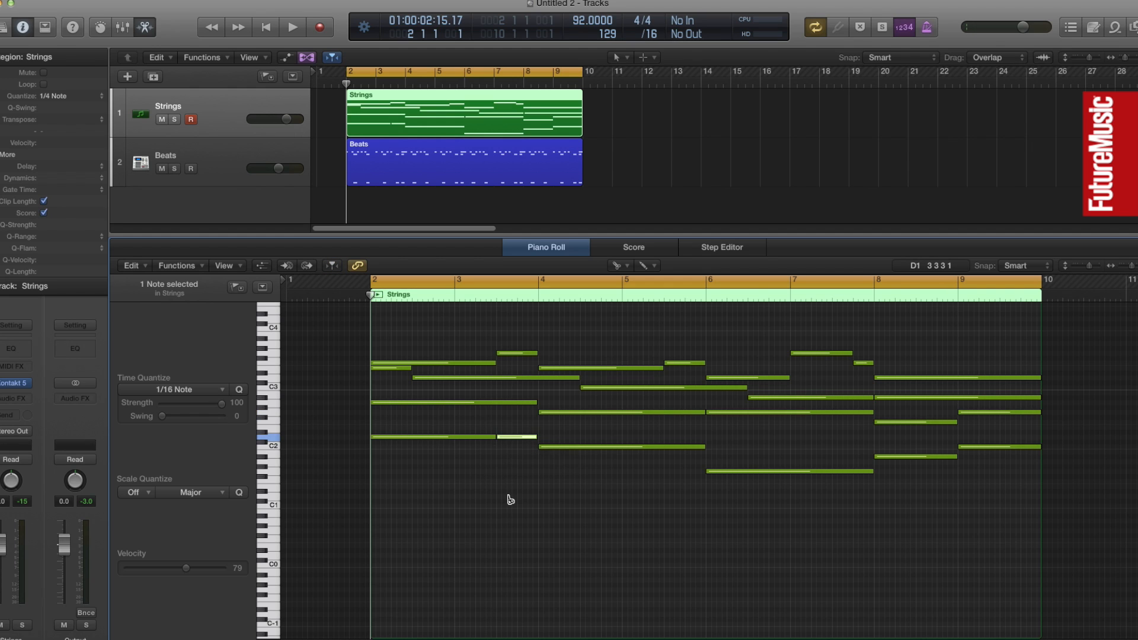
{"action": "key", "text": "t"}
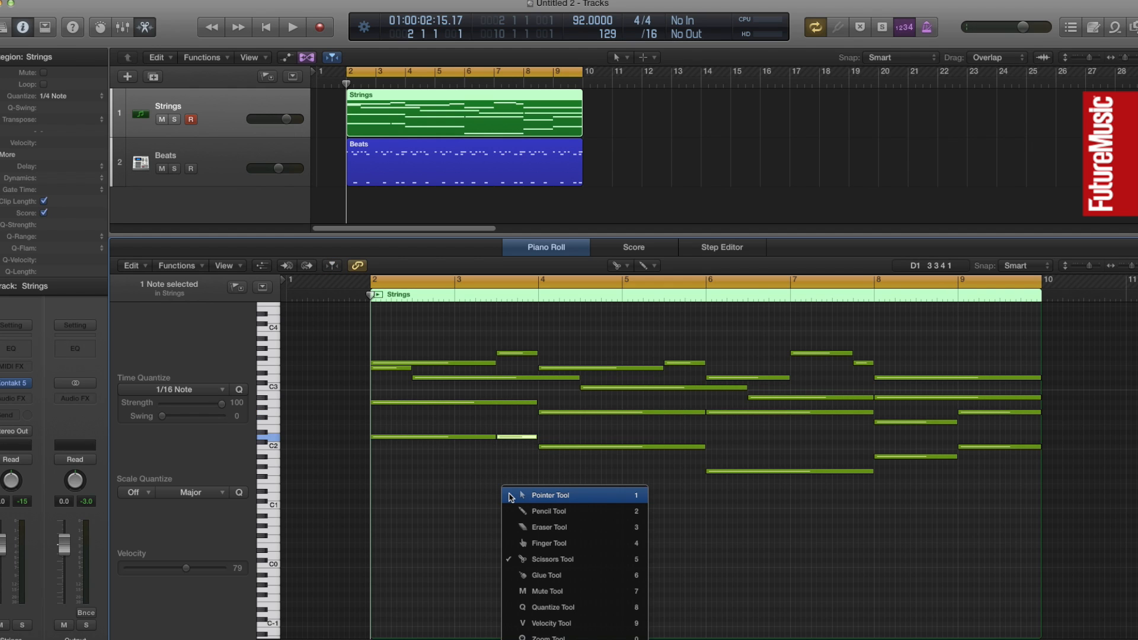
{"action": "left_click", "coordinate": [511, 496]}
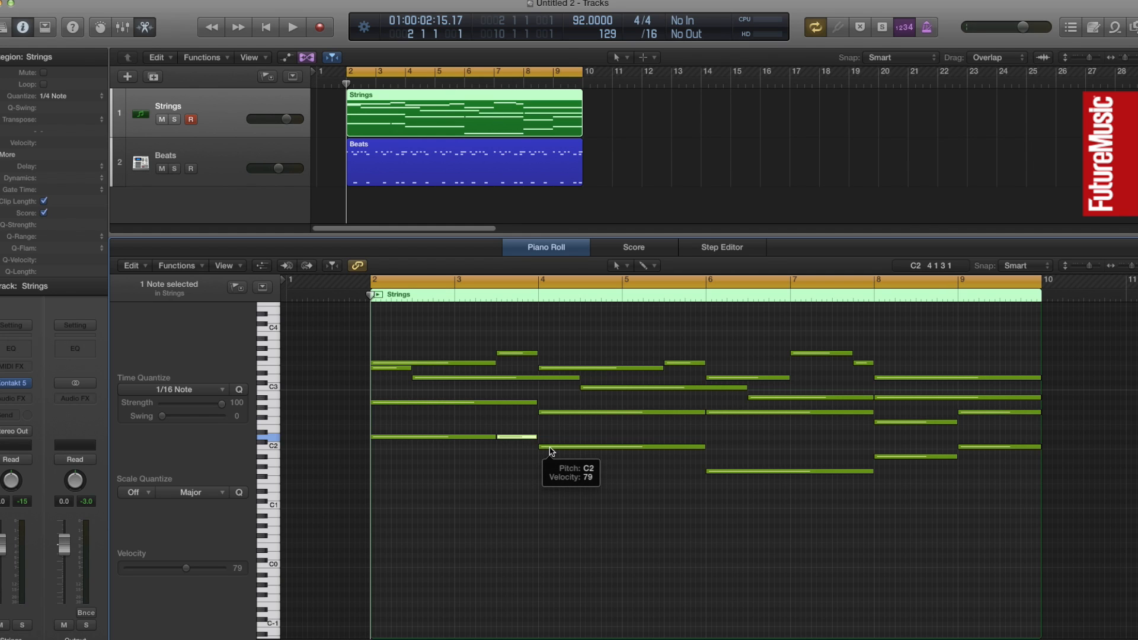
{"action": "left_click_drag", "start_coordinate": [518, 438], "coordinate": [519, 466]}
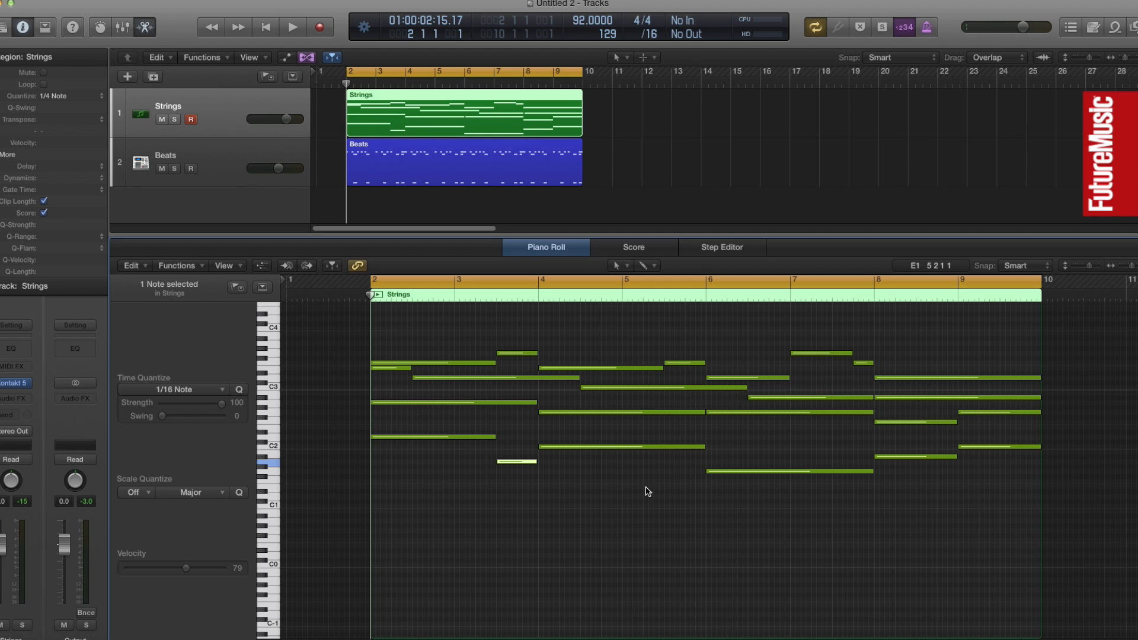
Try splitting the second chord's lowest note at bar 5 beat 3 and moving its last part to G1, then up to E2
{"action": "key", "text": "Escape"}
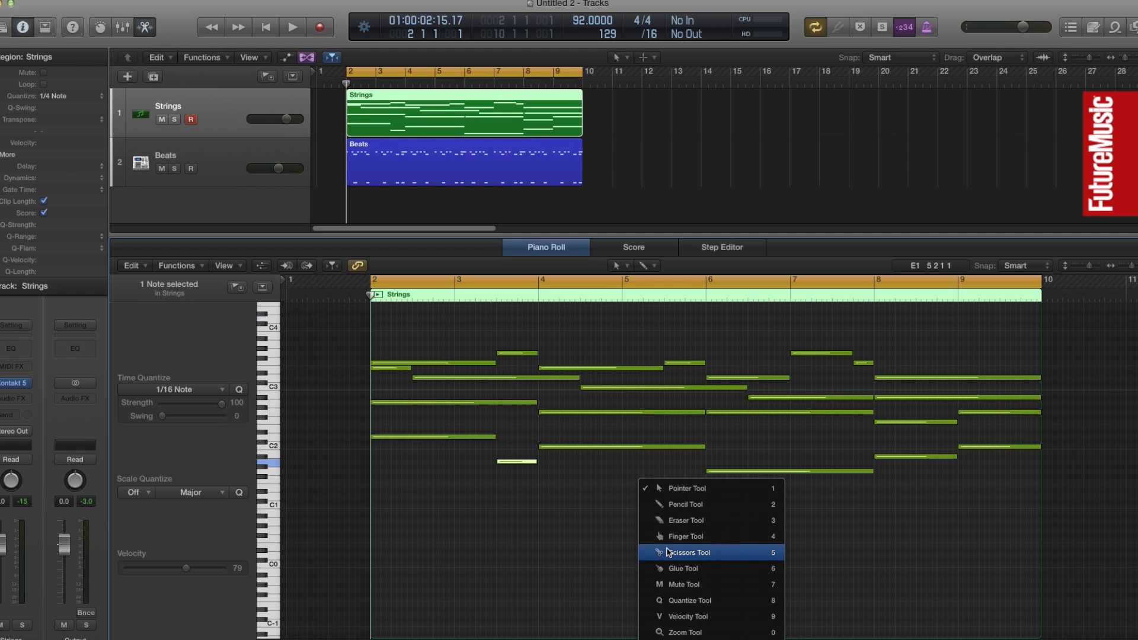
{"action": "left_click", "coordinate": [670, 537]}
{"action": "left_click", "coordinate": [661, 447]}
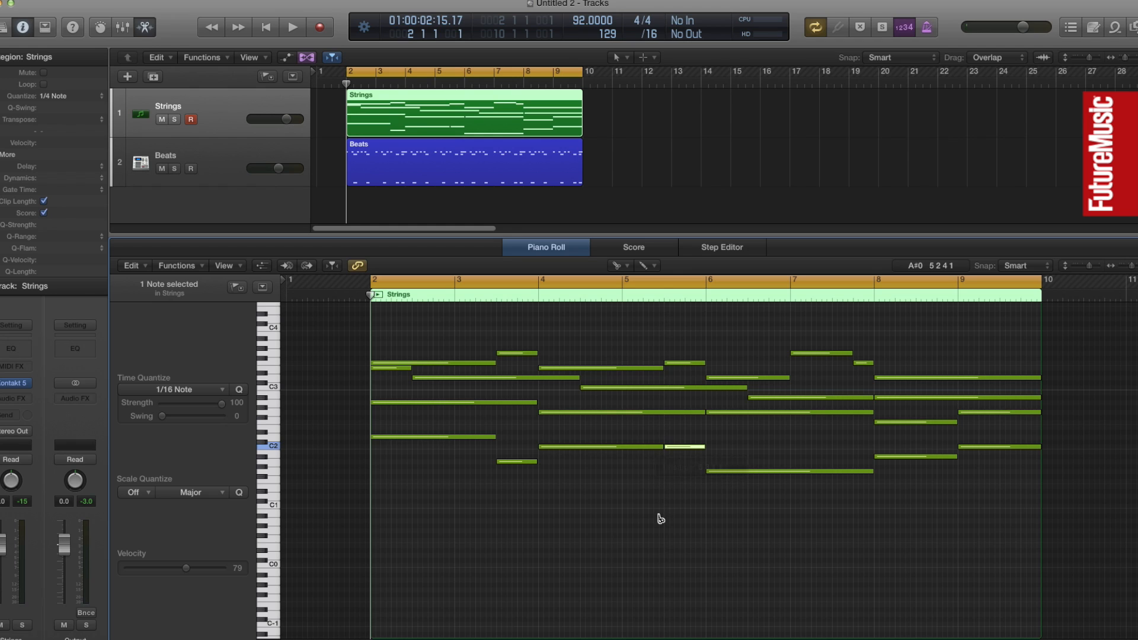
{"action": "key", "text": "Escape"}
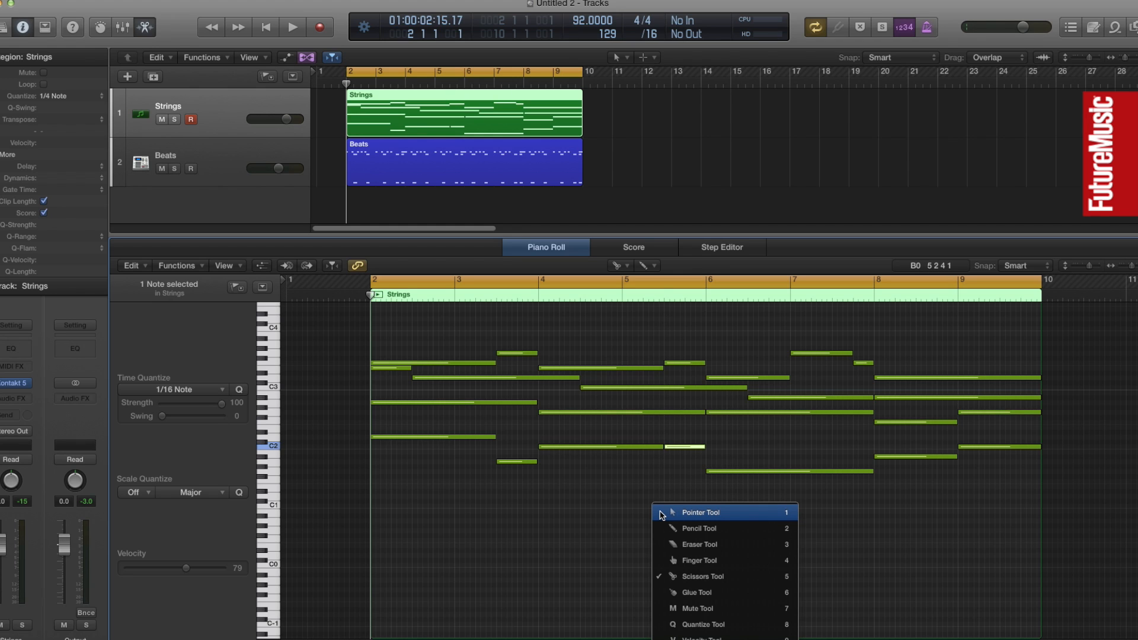
{"action": "left_click", "coordinate": [700, 513]}
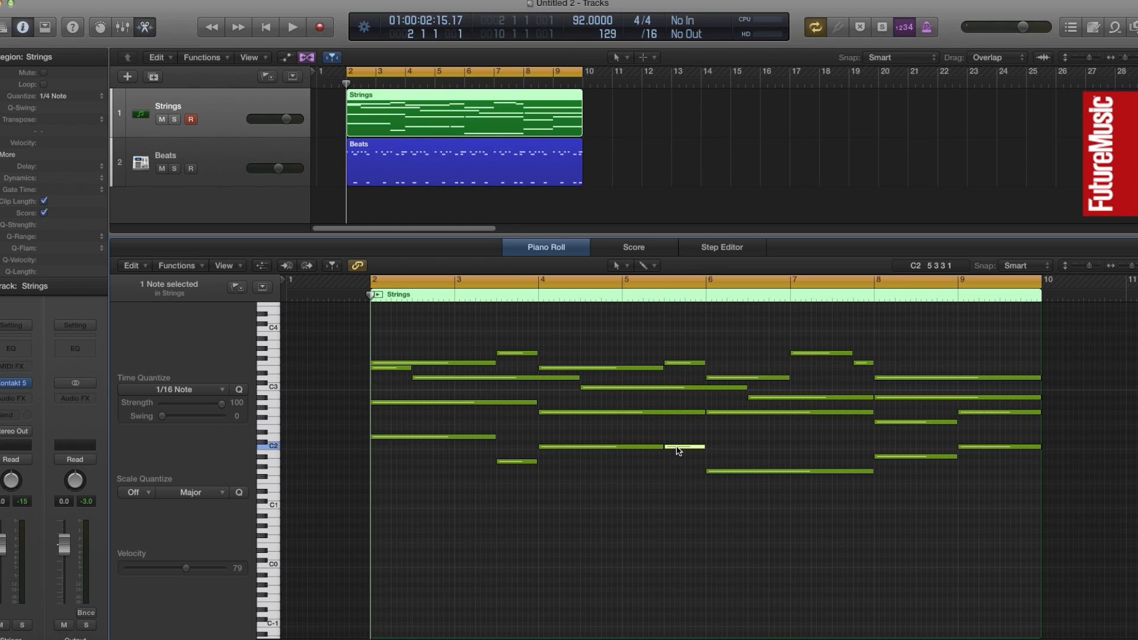
{"action": "mouse_move", "coordinate": [680, 450]}
{"action": "left_click_drag", "start_coordinate": [685, 454], "coordinate": [684, 476]}
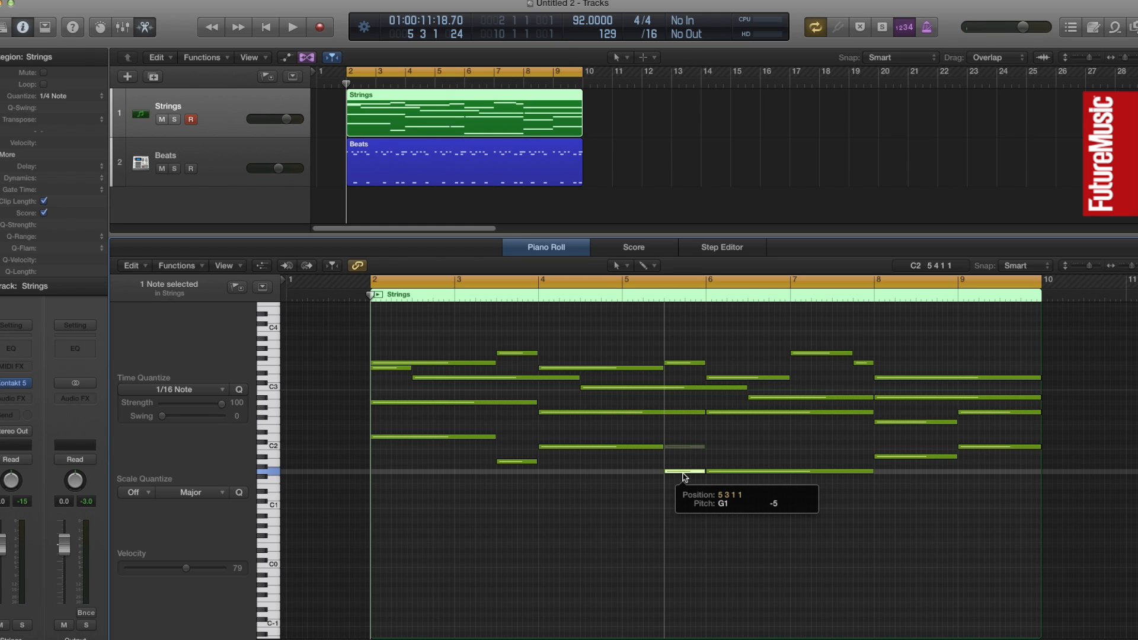
{"action": "left_click_drag", "start_coordinate": [685, 476], "coordinate": [686, 432]}
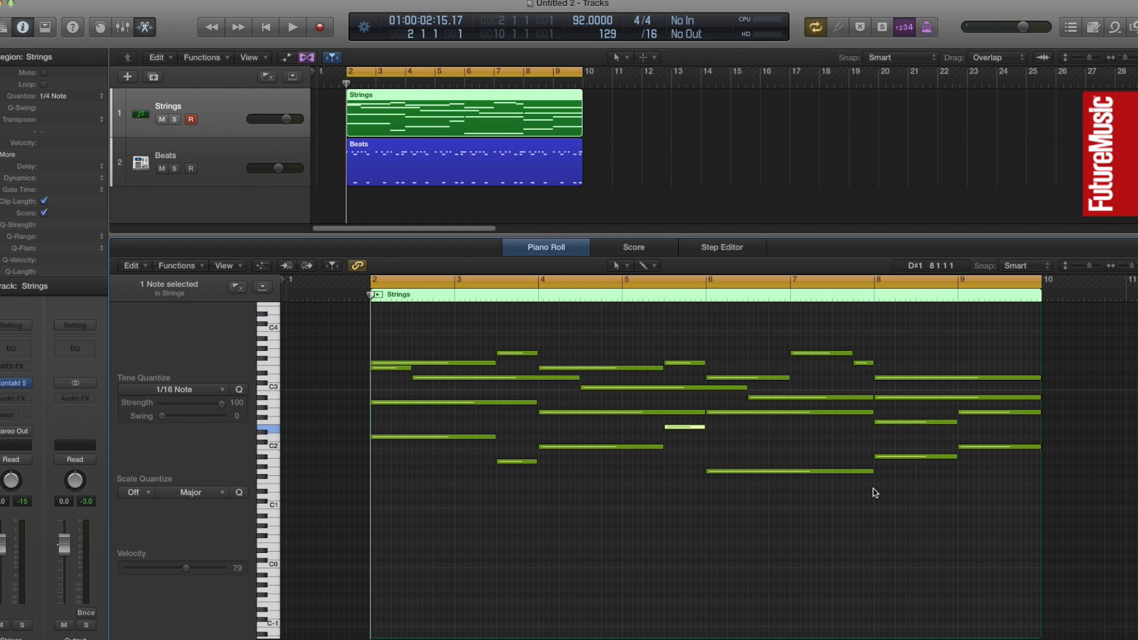
Play back the edited strings and audition the split bass note against the melody note at bar 5 beat 3
{"action": "key", "text": "space"}
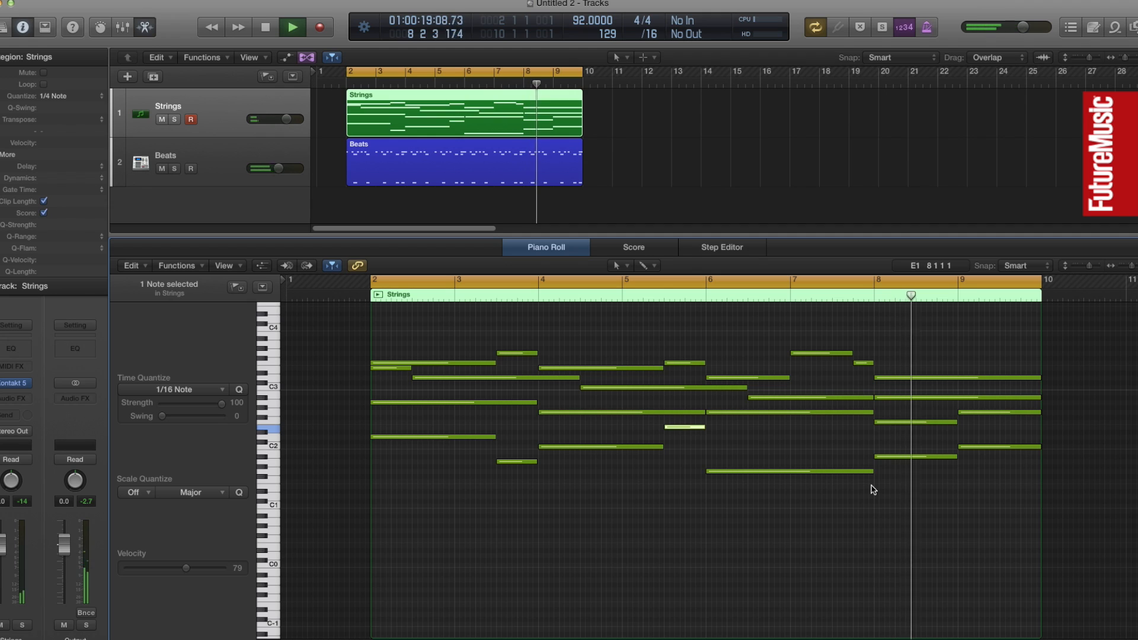
{"action": "key", "text": "space"}
{"action": "left_click", "coordinate": [620, 541]}
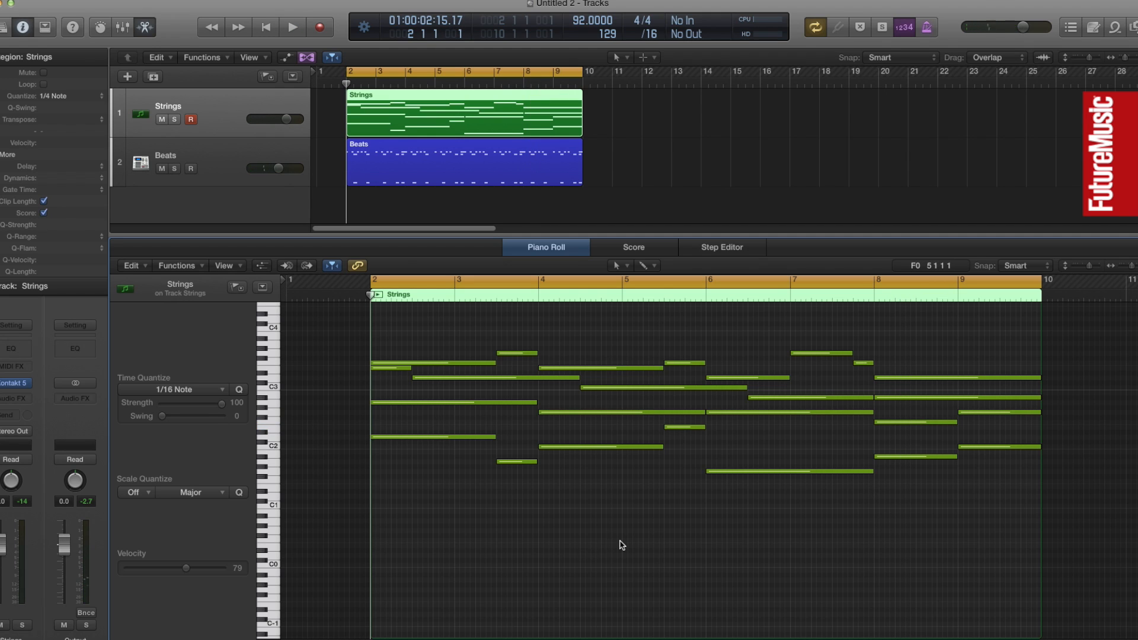
{"action": "mouse_move", "coordinate": [686, 429]}
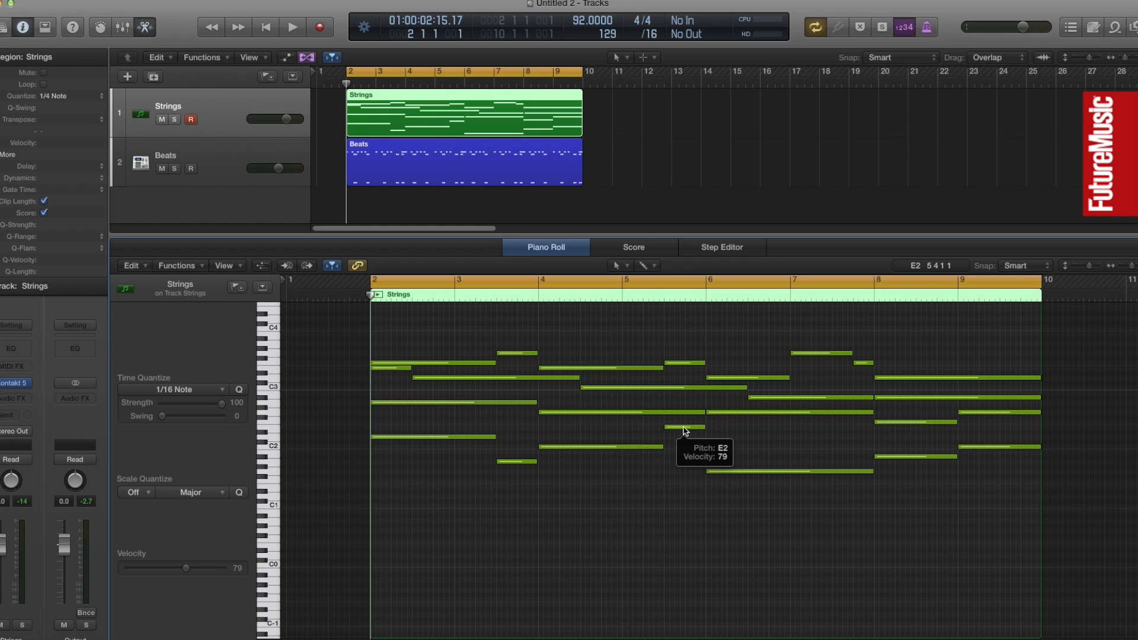
{"action": "left_click", "coordinate": [684, 427]}
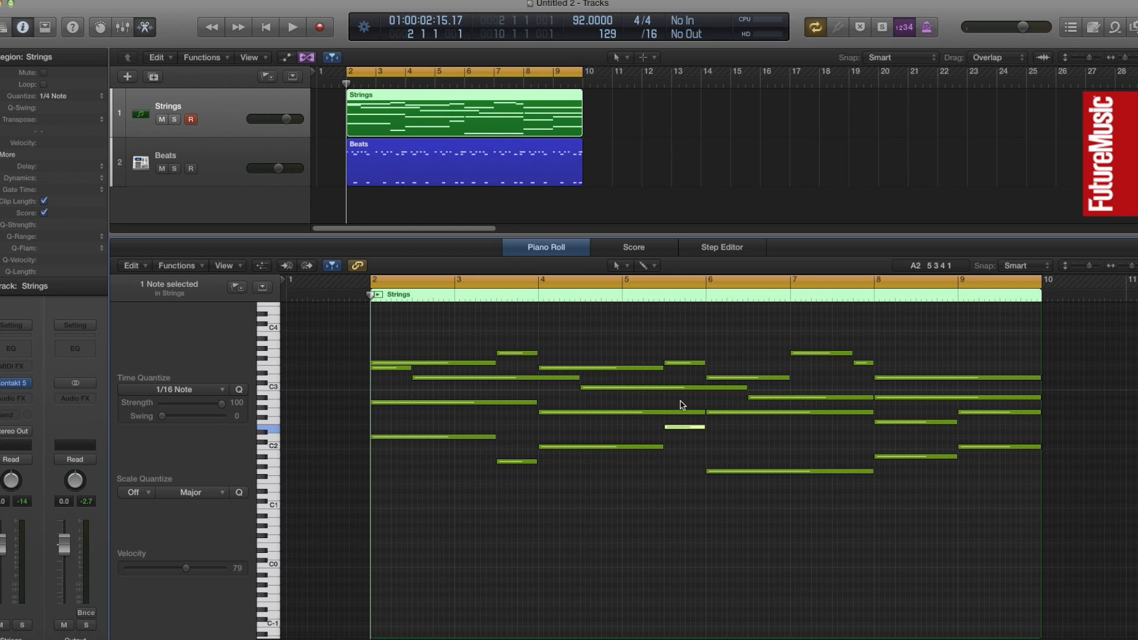
{"action": "left_click", "coordinate": [680, 362]}
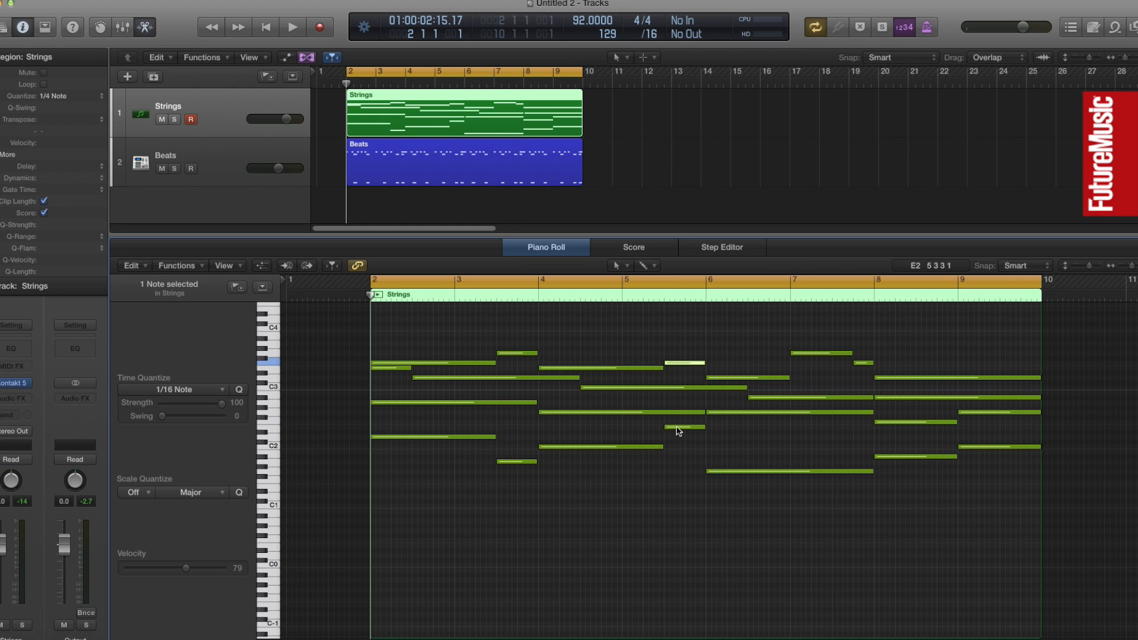
Return the split bass note at bar 5 beat 3 to C2 and glue it to the note before it
{"action": "mouse_move", "coordinate": [679, 431]}
{"action": "left_click_drag", "start_coordinate": [677, 428], "coordinate": [686, 466]}
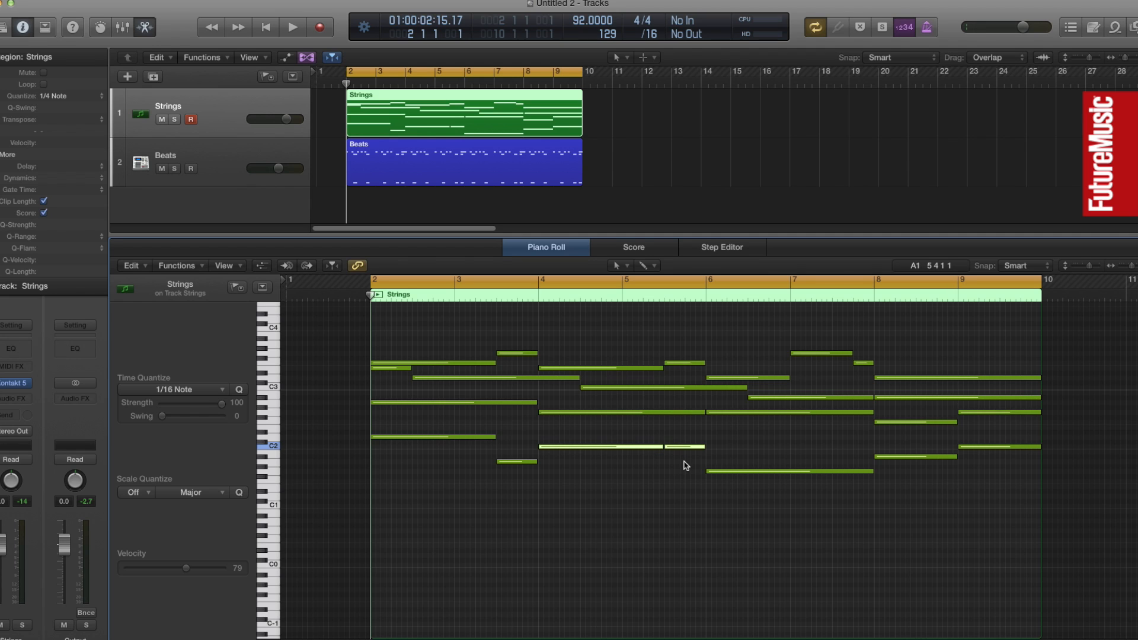
{"action": "key", "text": "t"}
{"action": "left_click", "coordinate": [718, 541]}
{"action": "left_click", "coordinate": [652, 443]}
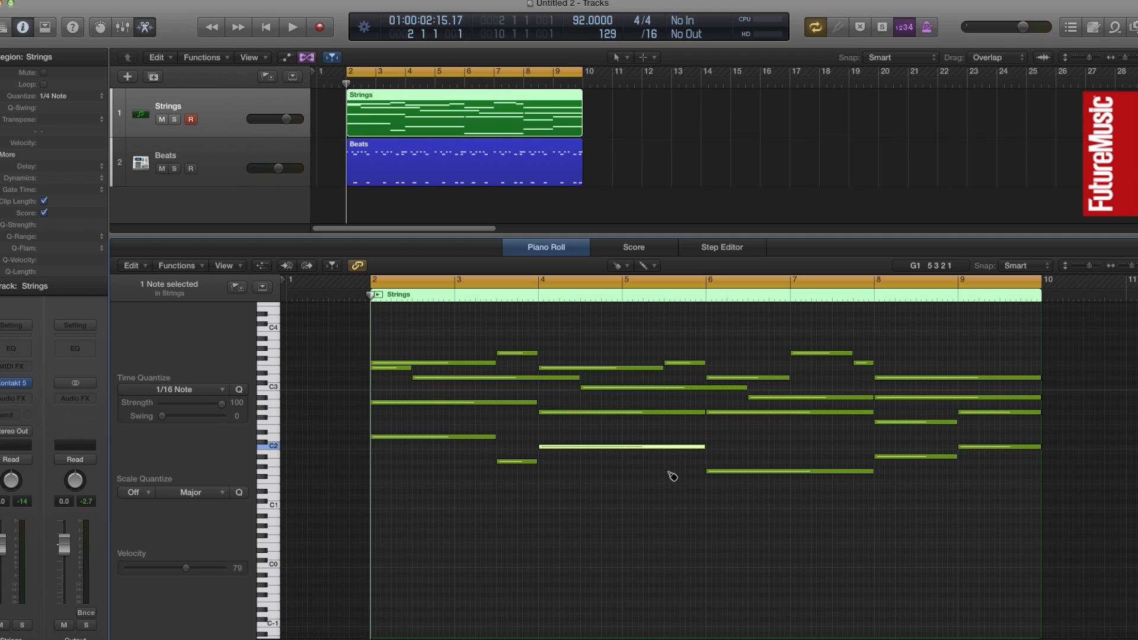
{"action": "key", "text": "t"}
{"action": "left_click", "coordinate": [669, 474]}
Select the third chord's lowest note, starting at bar 6, to audition it
{"action": "left_click", "coordinate": [813, 475]}
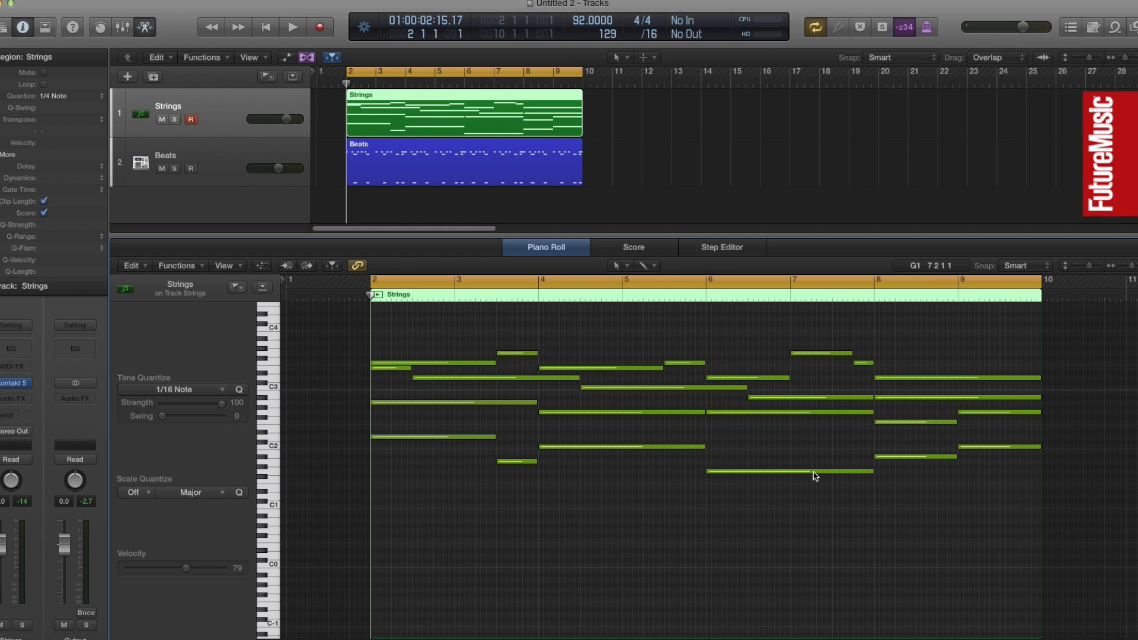
{"action": "left_click", "coordinate": [814, 472]}
{"action": "mouse_move", "coordinate": [816, 477]}
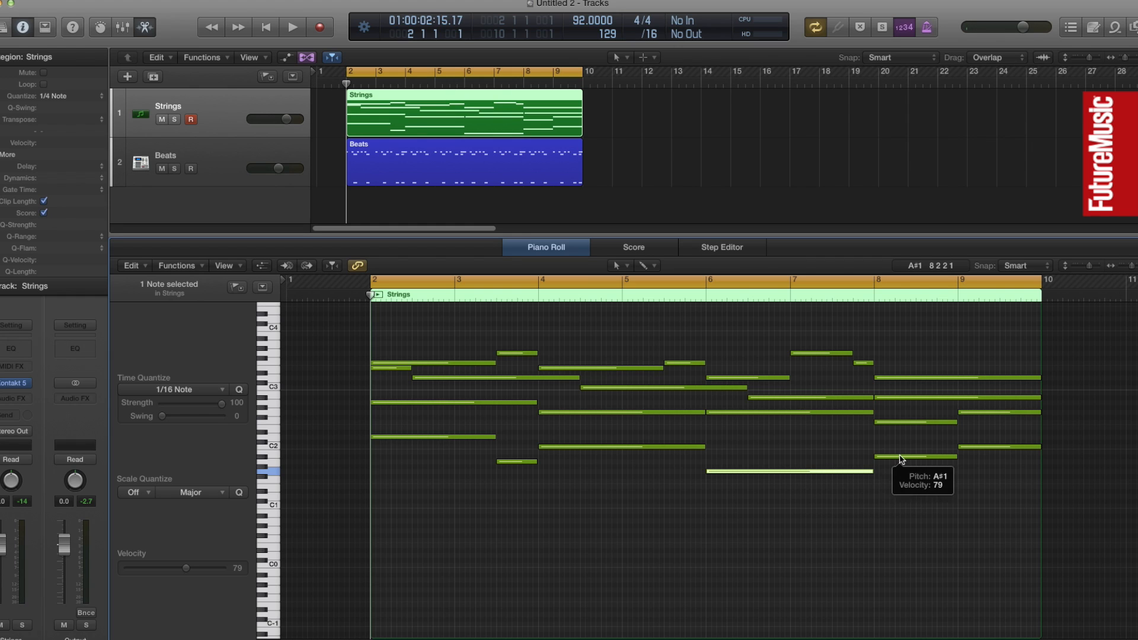
Try ending the third chord's G1 bass note at bar 7 beat 3 and adding an A1 passing note from there to bar 8
{"action": "left_click_drag", "start_coordinate": [868, 476], "coordinate": [831, 477]}
{"action": "mouse_move", "coordinate": [748, 475]}
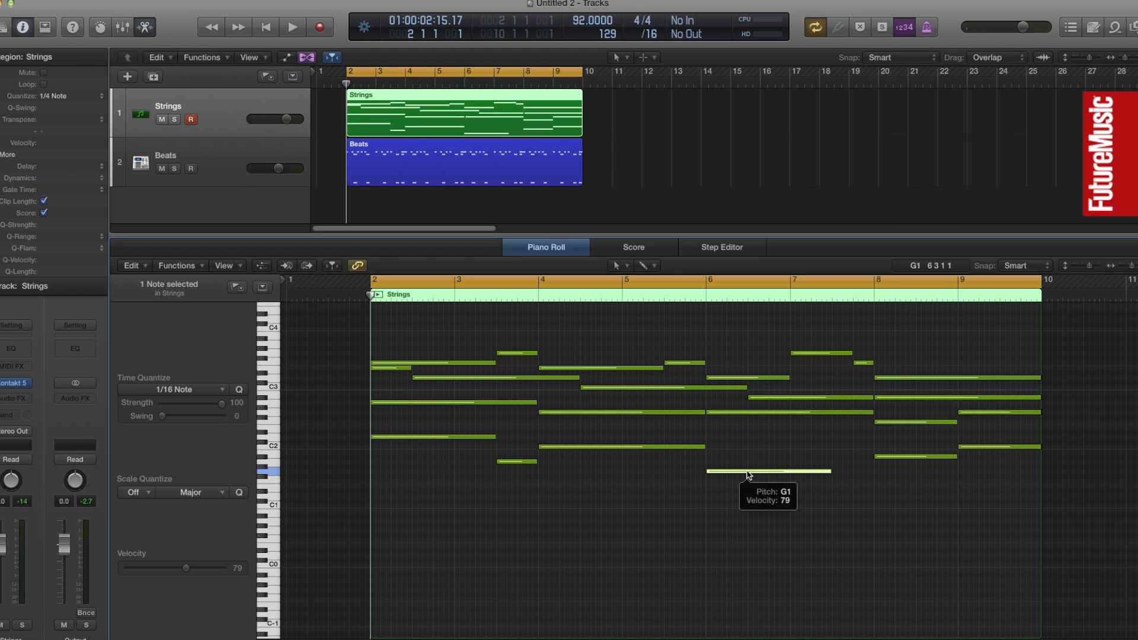
{"action": "left_click_drag", "start_coordinate": [749, 475], "coordinate": [876, 466]}
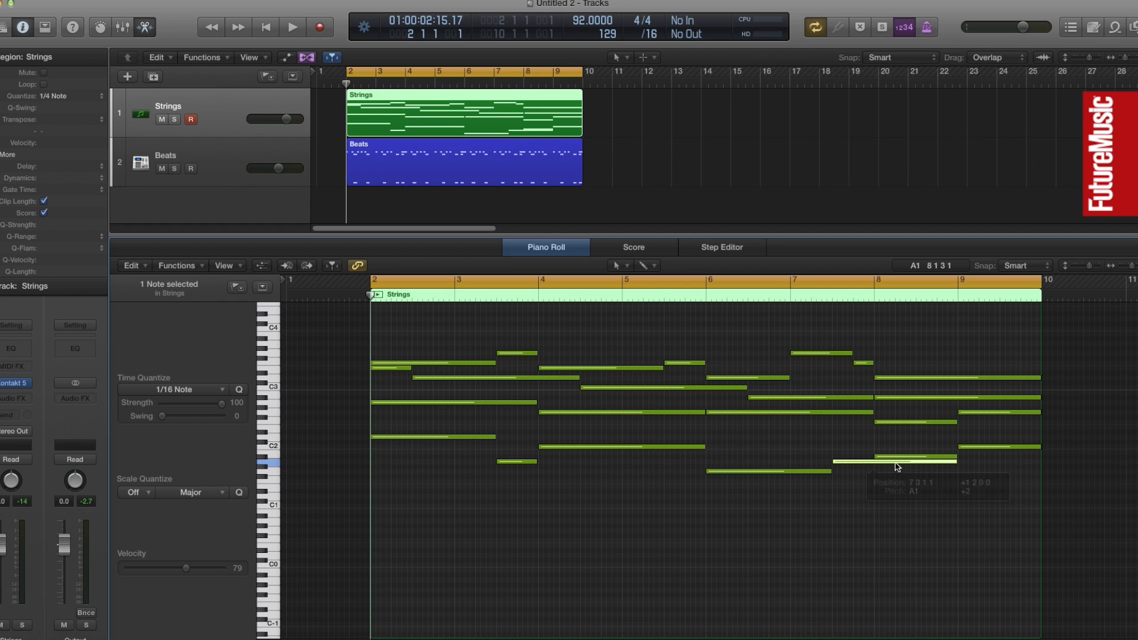
{"action": "left_click_drag", "start_coordinate": [954, 461], "coordinate": [872, 464]}
Play back the edited strings from just before bar 6 to hear the A1 passing note
{"action": "left_click", "coordinate": [703, 296]}
{"action": "key", "text": "space"}
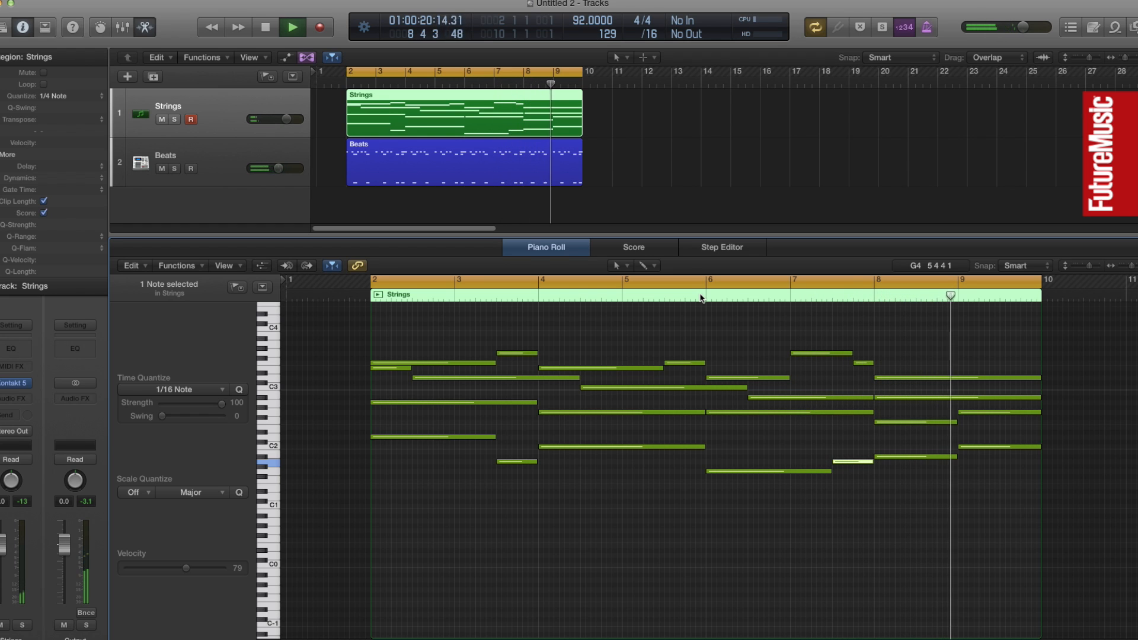
{"action": "key", "text": "space"}
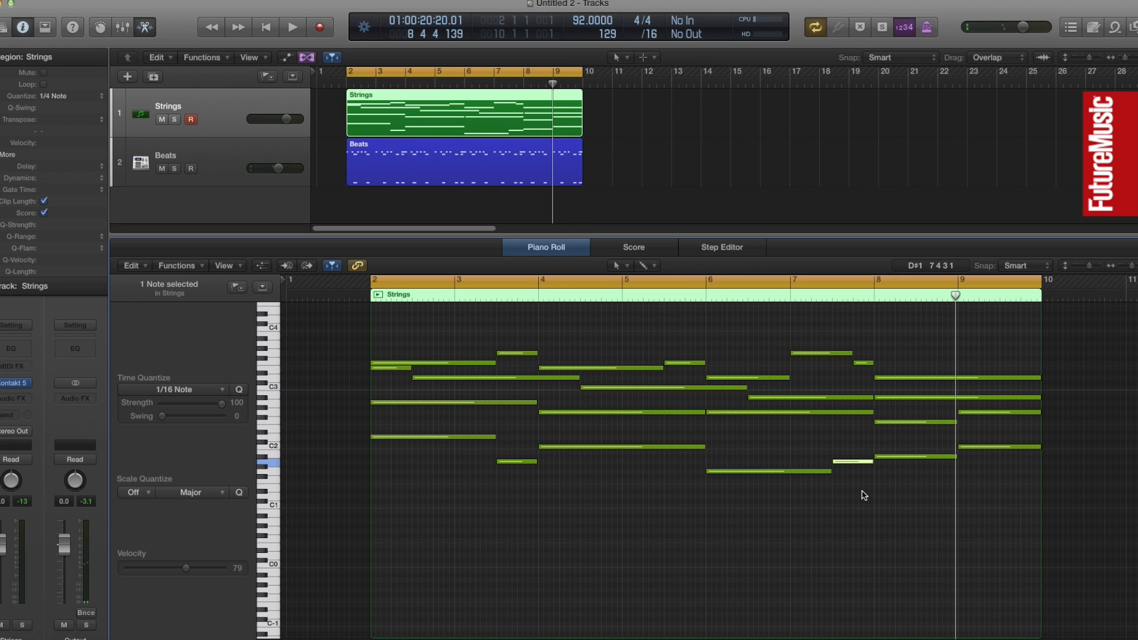
Audition the A1 passing note in bar 7 against the melody and G2 notes sounding above it
{"action": "left_click", "coordinate": [821, 432]}
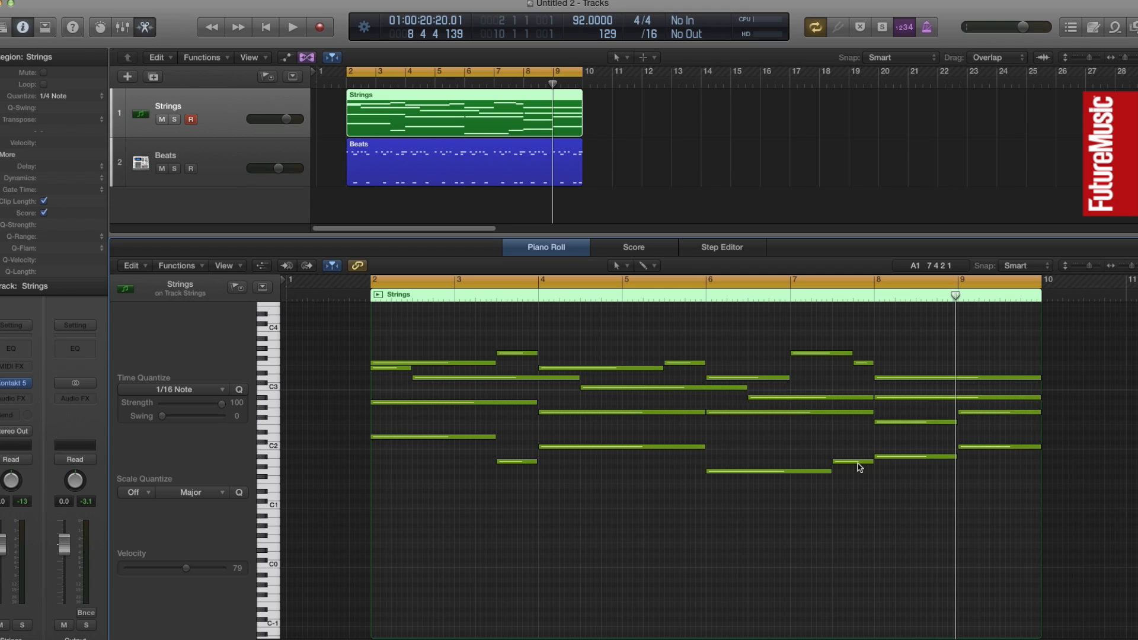
{"action": "left_click", "coordinate": [859, 466]}
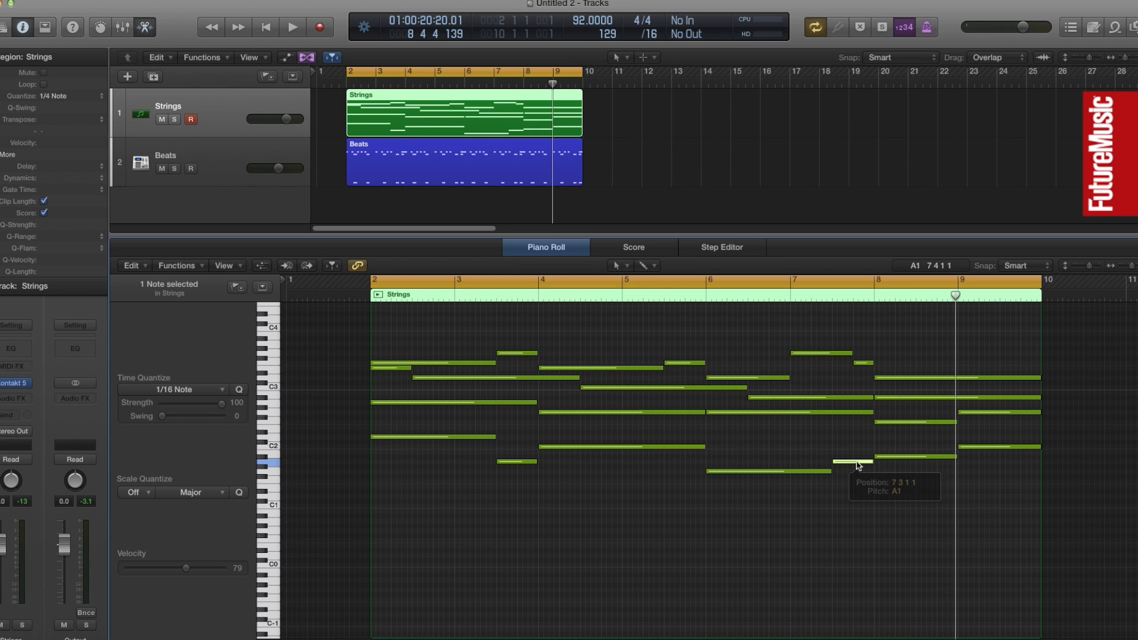
{"action": "left_click", "coordinate": [863, 363]}
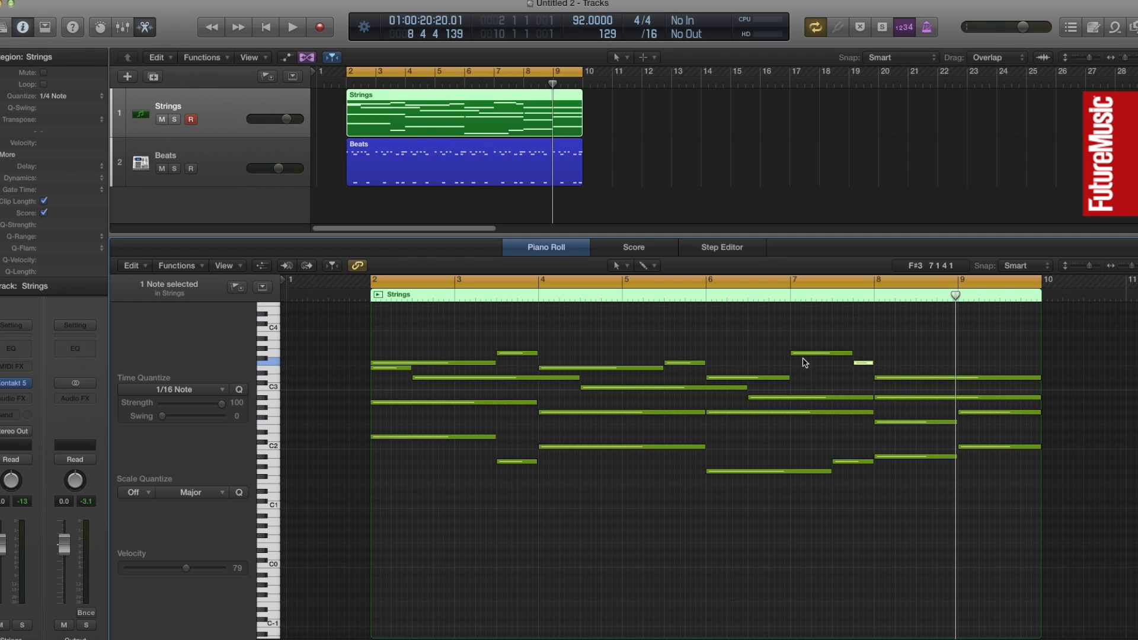
{"action": "left_click", "coordinate": [840, 413]}
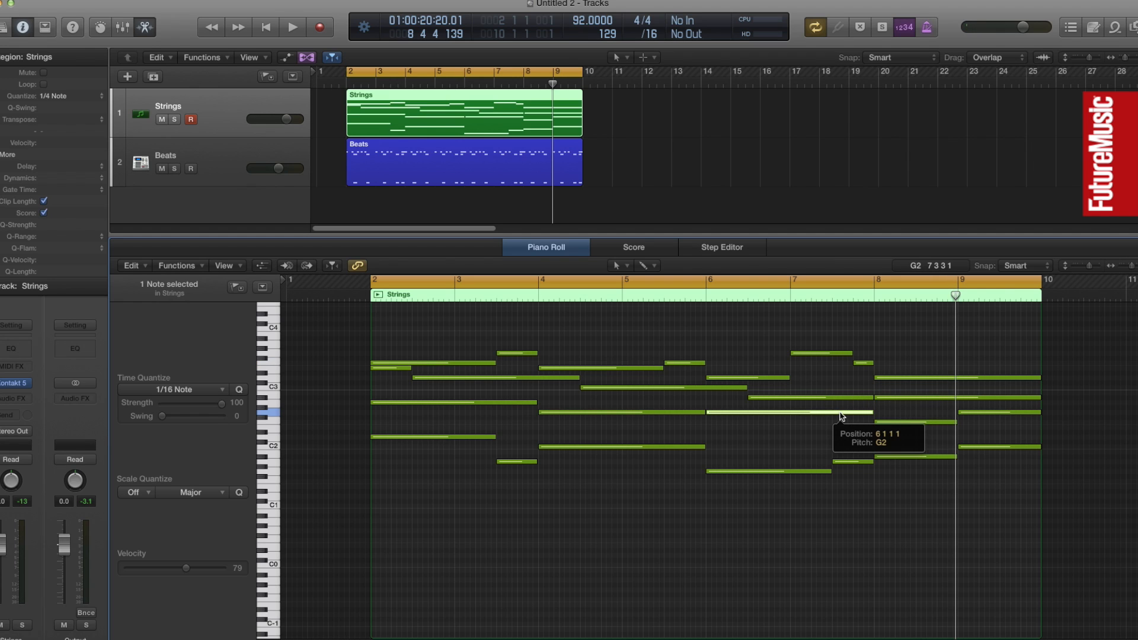
{"action": "left_click", "coordinate": [852, 461]}
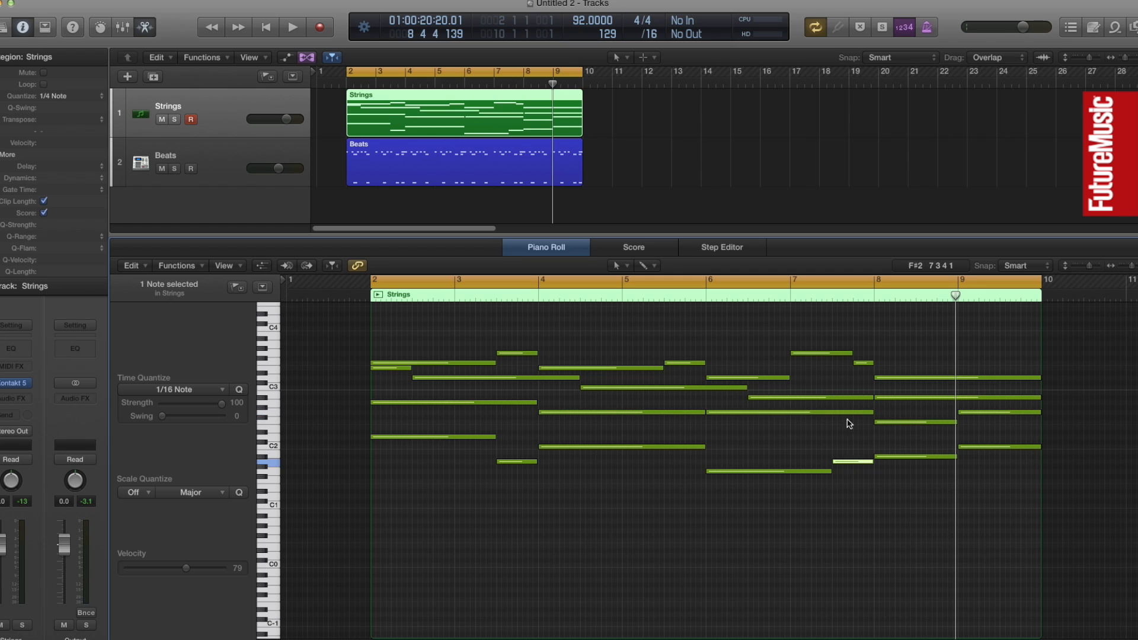
{"action": "left_click", "coordinate": [850, 413]}
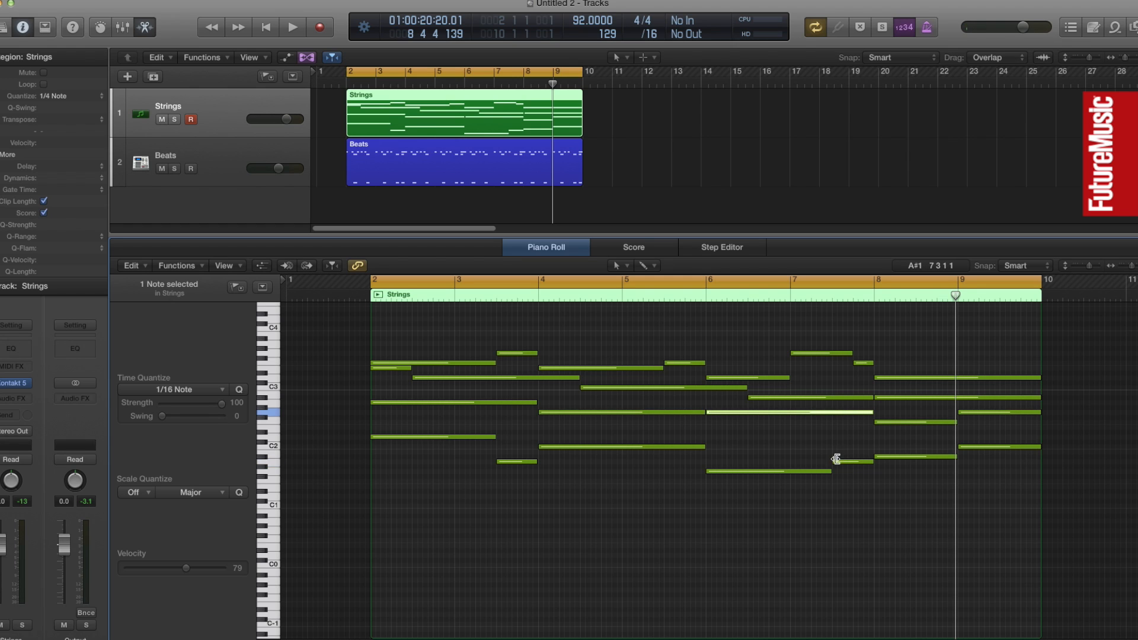
Try moving the boundary between the G1 and A1 bass notes to bar 7 beat 4, and play back from just before bar 6
{"action": "left_click_drag", "start_coordinate": [834, 461], "coordinate": [851, 482]}
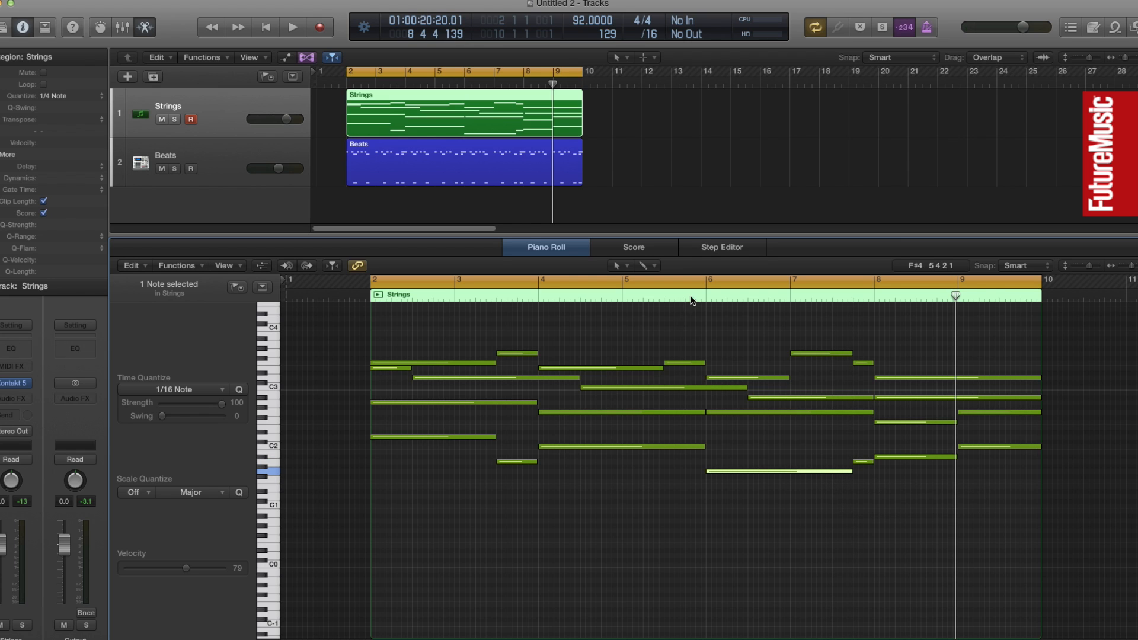
{"action": "left_click", "coordinate": [686, 296]}
{"action": "key", "text": "space"}
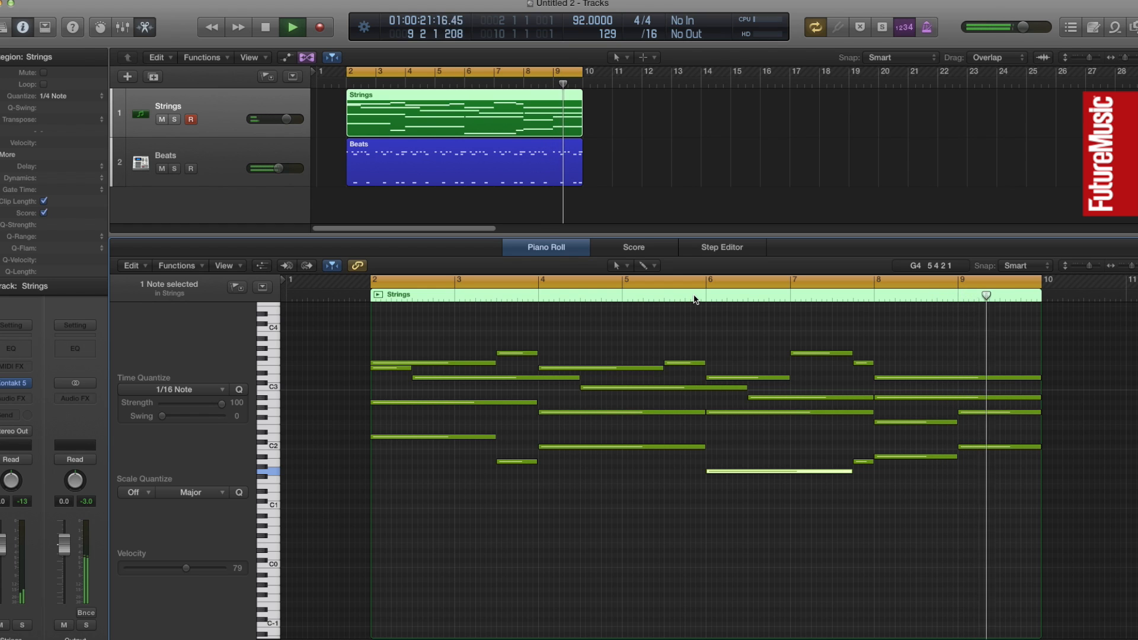
{"action": "key", "text": "space"}
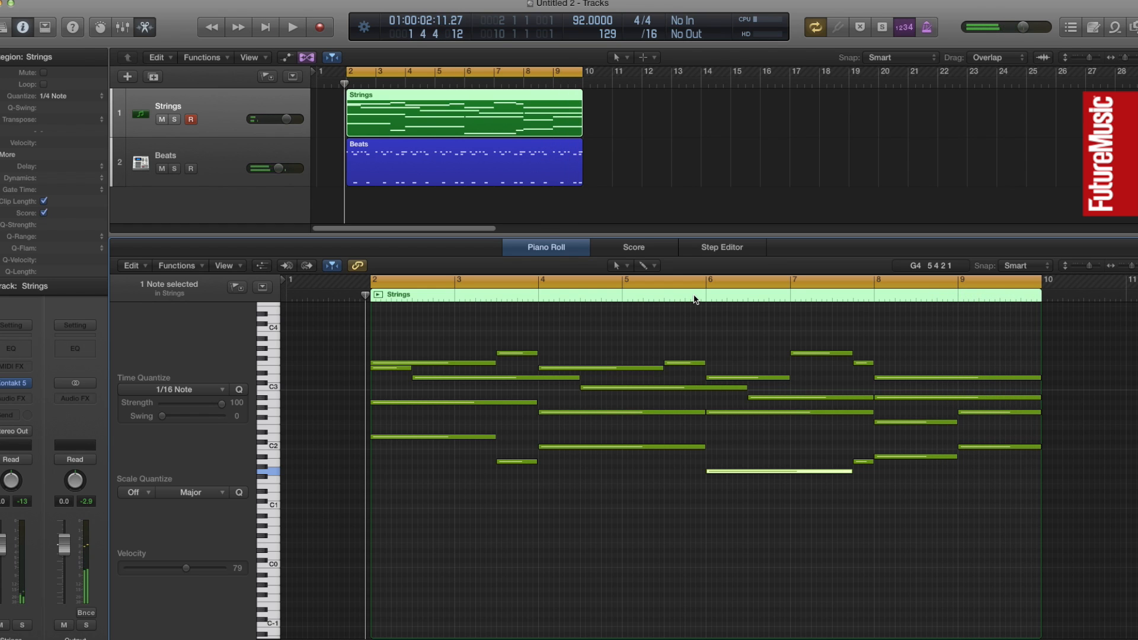
{"action": "left_click", "coordinate": [863, 514]}
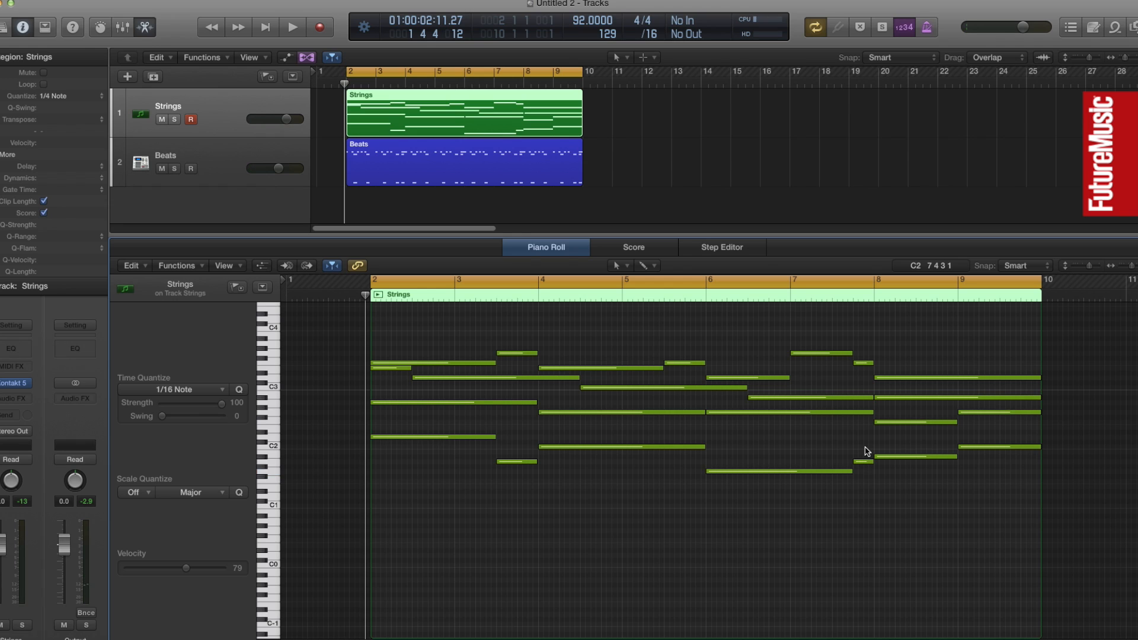
Delete the A1 passing note in bar 7 and extend the G1 bass note back to bar 8
{"action": "left_click", "coordinate": [865, 462]}
{"action": "key", "text": "Delete"}
{"action": "left_click_drag", "start_coordinate": [852, 471], "coordinate": [870, 484]}
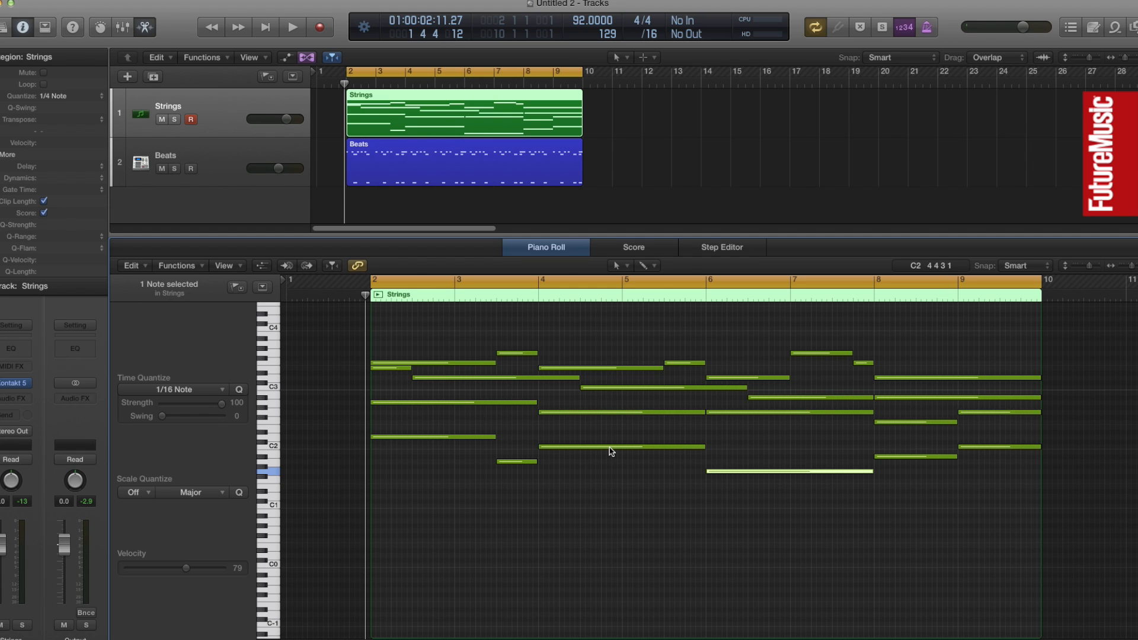
Select the eight top-line melody notes from bar 2 through bar 9 and copy them upward so the first copy sits at F#4
{"action": "scroll", "coordinate": [611, 451], "scroll_direction": "up", "scroll_amount": 3}
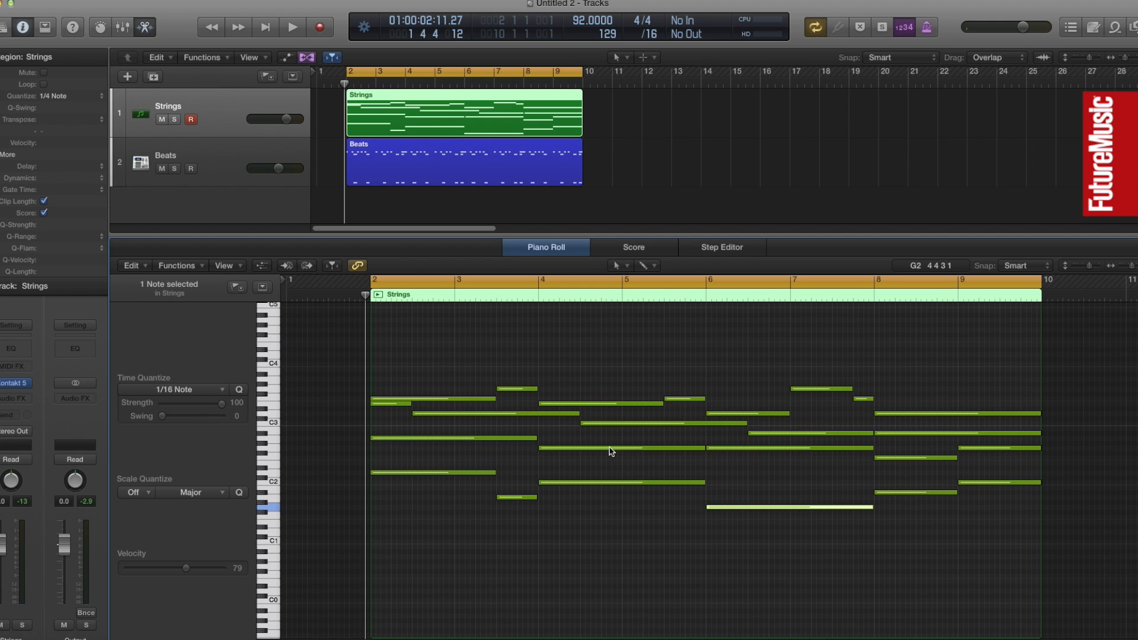
{"action": "left_click", "coordinate": [465, 399]}
{"action": "left_click", "coordinate": [530, 389], "text": "shift"}
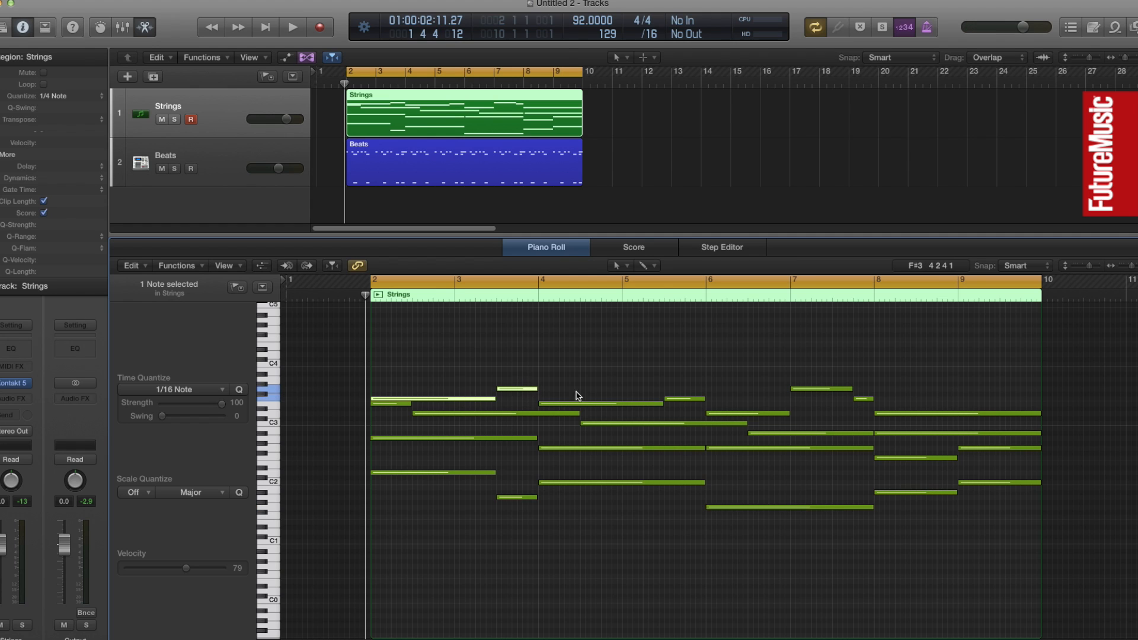
{"action": "left_click", "coordinate": [584, 404], "text": "shift"}
{"action": "left_click", "coordinate": [687, 399], "text": "shift"}
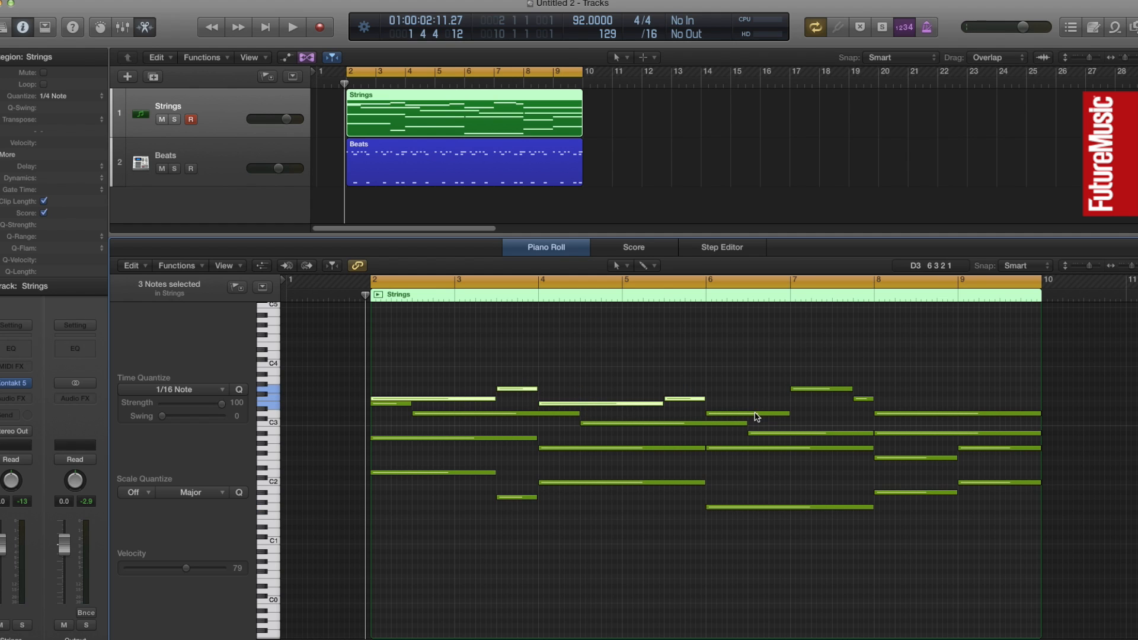
{"action": "left_click", "coordinate": [756, 413], "text": "shift"}
{"action": "left_click", "coordinate": [839, 390], "text": "shift"}
{"action": "left_click", "coordinate": [864, 399], "text": "shift"}
{"action": "left_click", "coordinate": [883, 413], "text": "shift"}
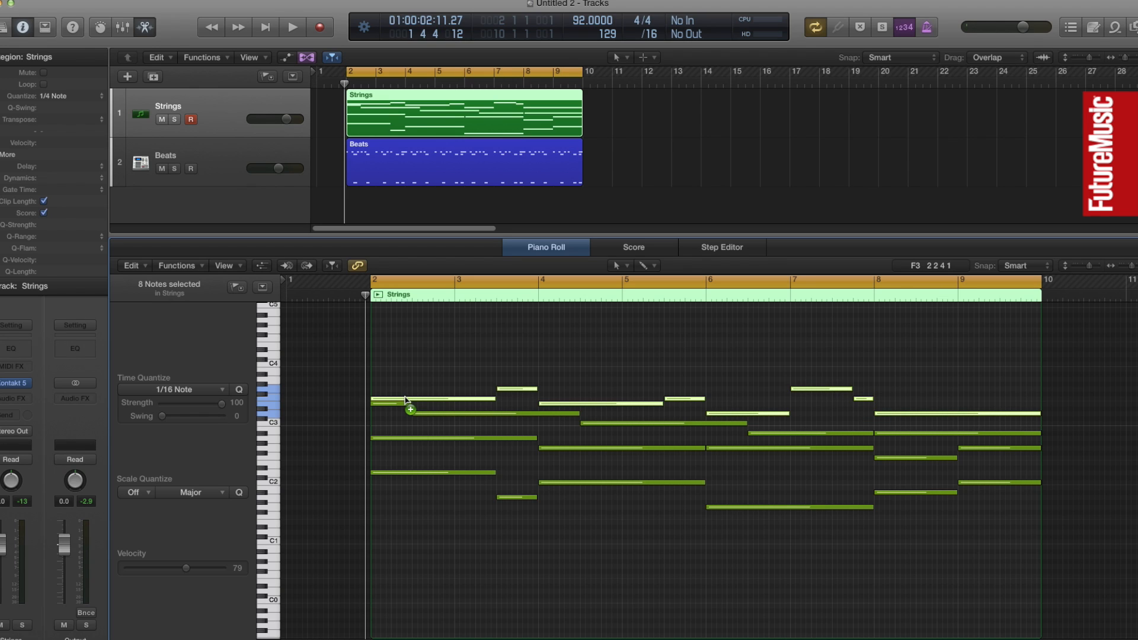
{"action": "left_click_drag", "start_coordinate": [404, 400], "coordinate": [405, 339]}
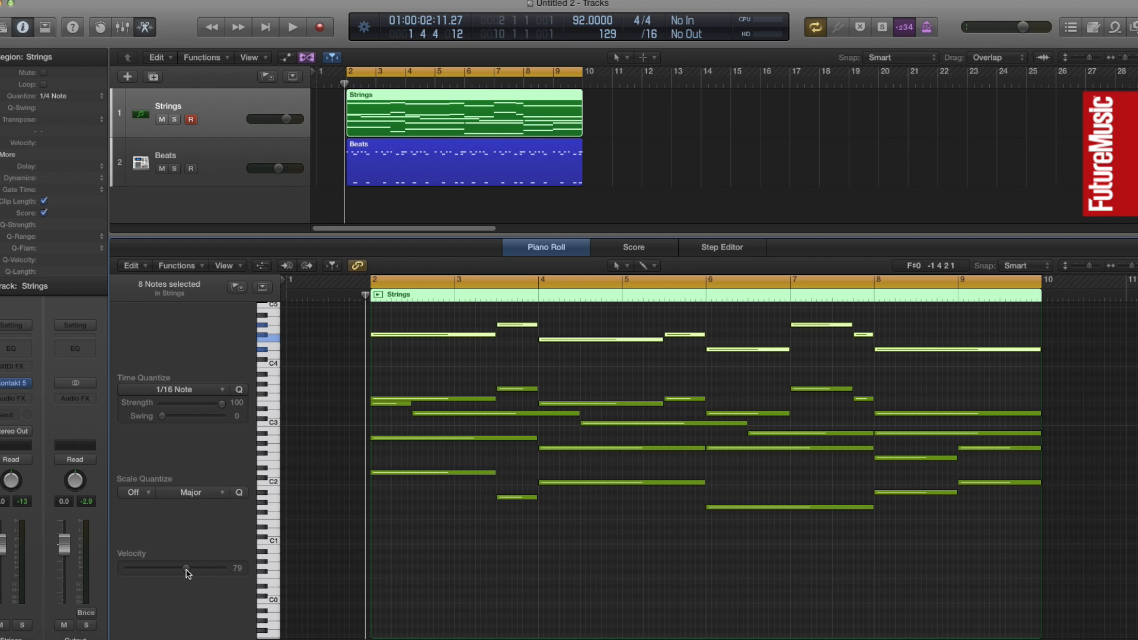
Set the velocity of the eight copied melody notes to 59 and play back their start
{"action": "left_click_drag", "start_coordinate": [185, 569], "coordinate": [174, 568]}
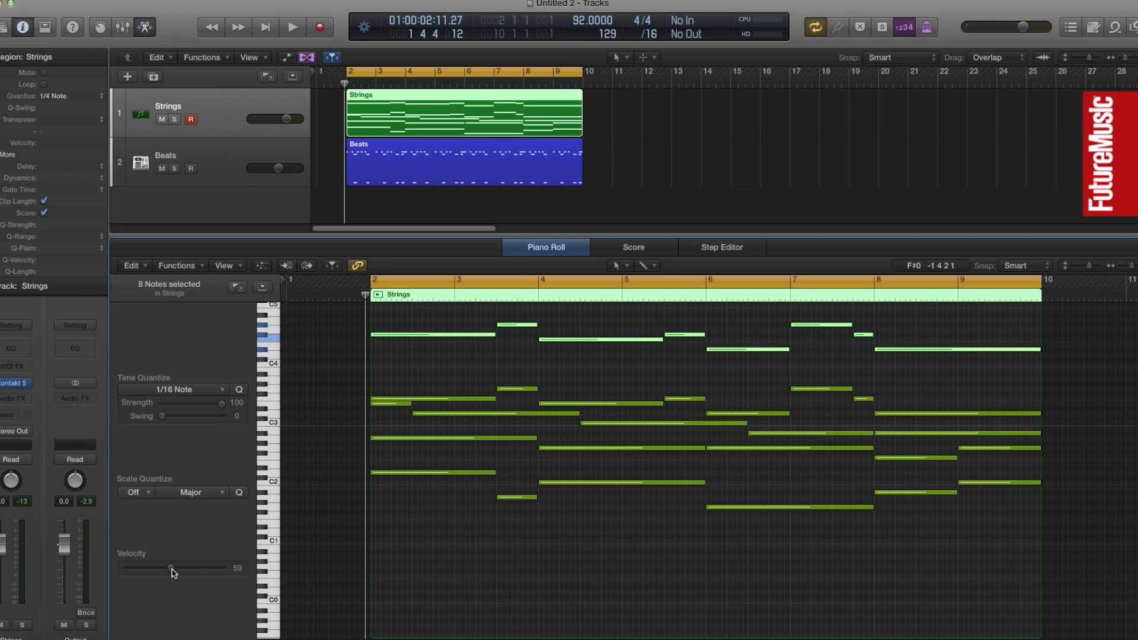
{"action": "key", "text": "space"}
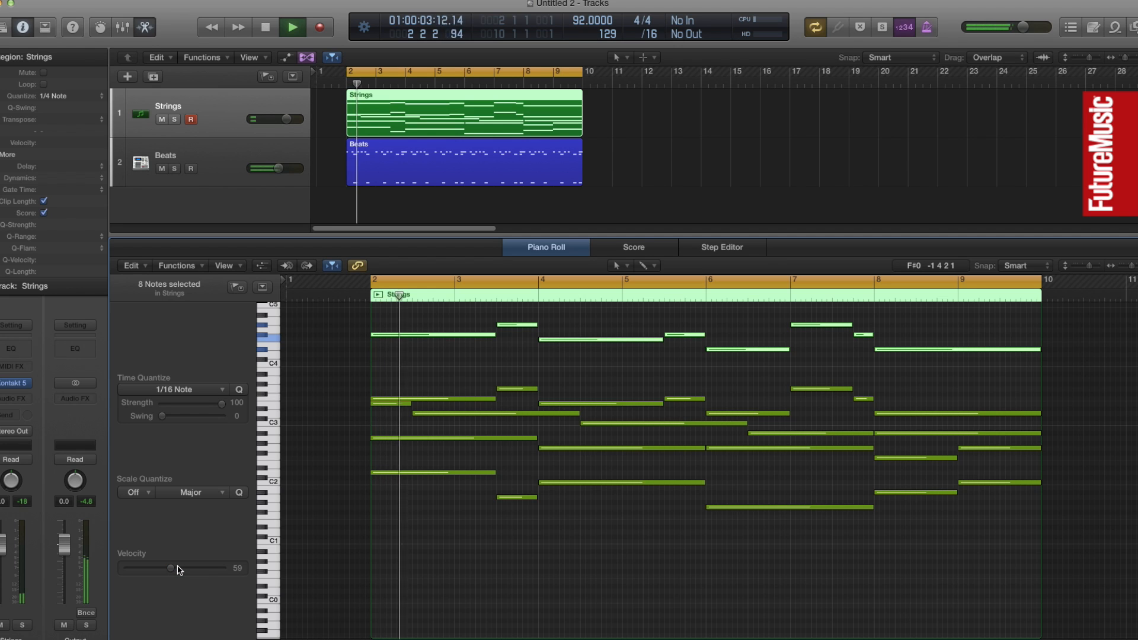
{"action": "key", "text": "space"}
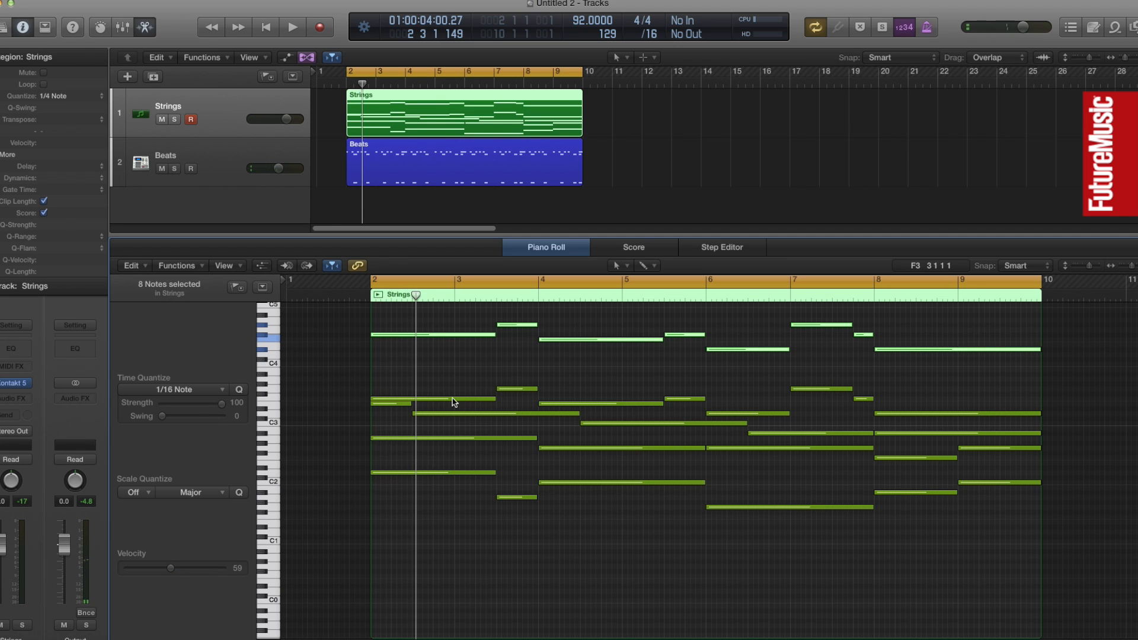
Move the eight copied melody notes down a semitone so the first sits at F4, and play back the progression from bar 1
{"action": "left_click", "coordinate": [446, 338]}
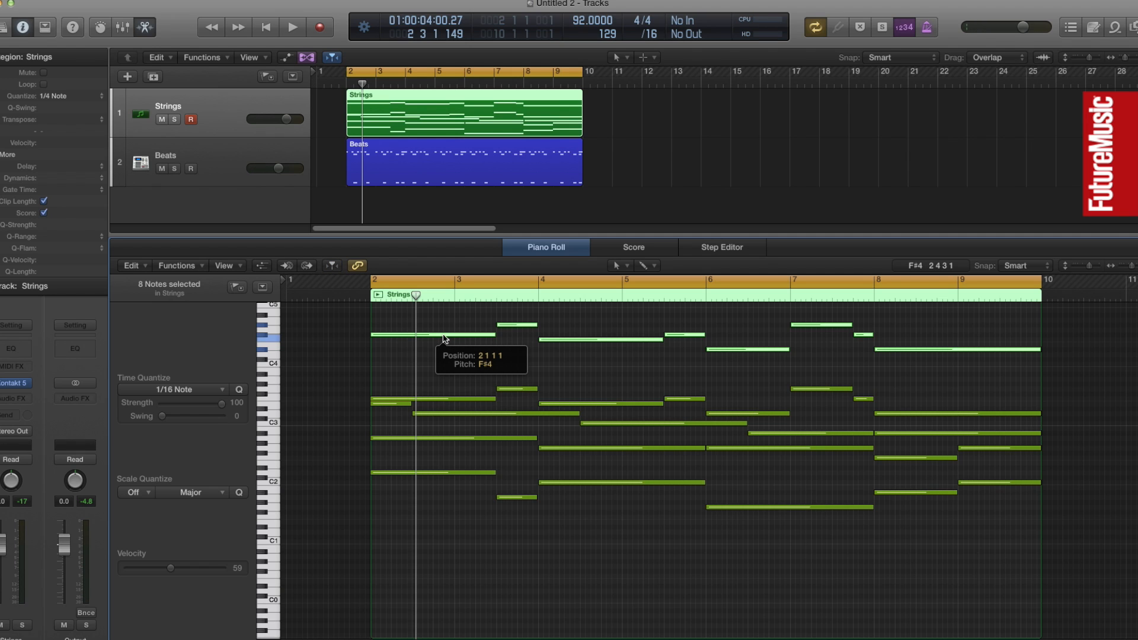
{"action": "left_click_drag", "start_coordinate": [445, 338], "coordinate": [444, 341]}
{"action": "left_click", "coordinate": [313, 297]}
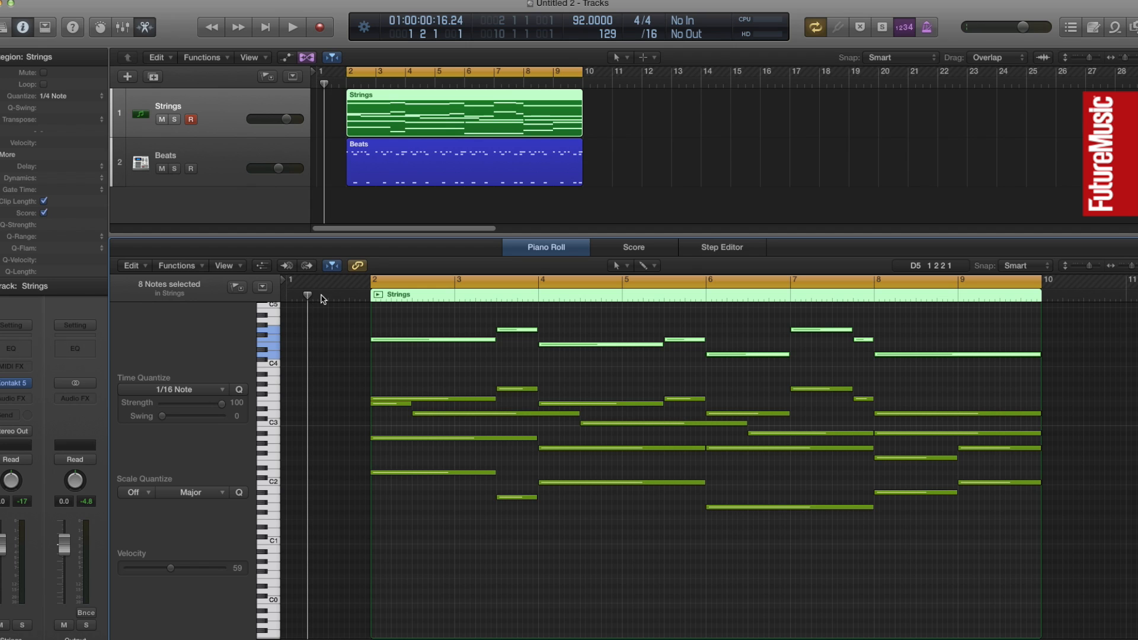
{"action": "key", "text": "space"}
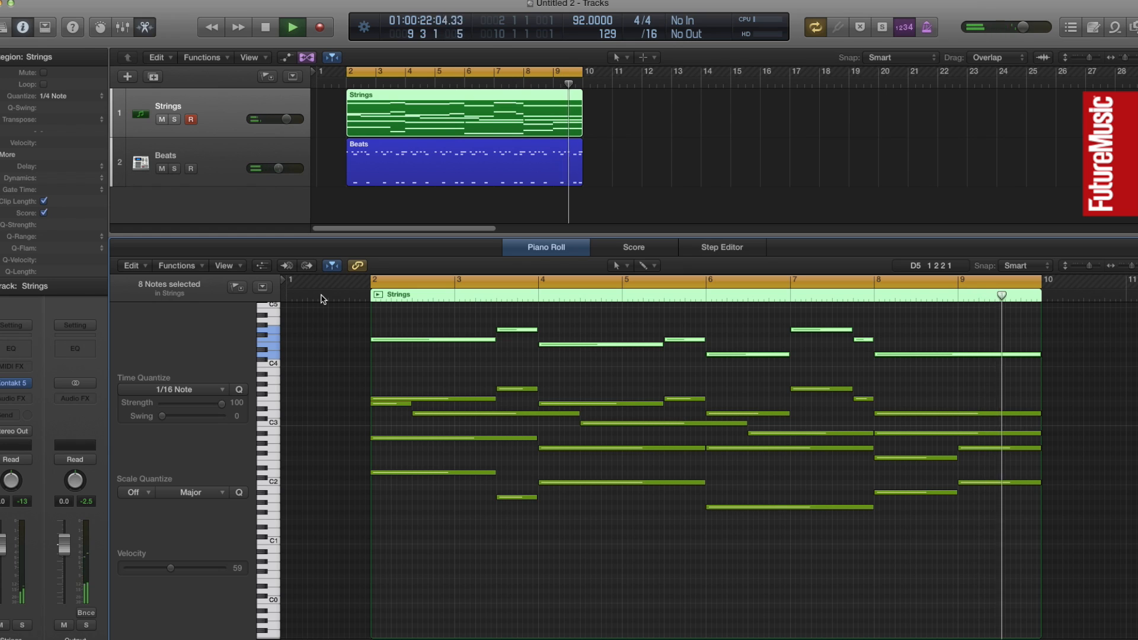
{"action": "key", "text": "space"}
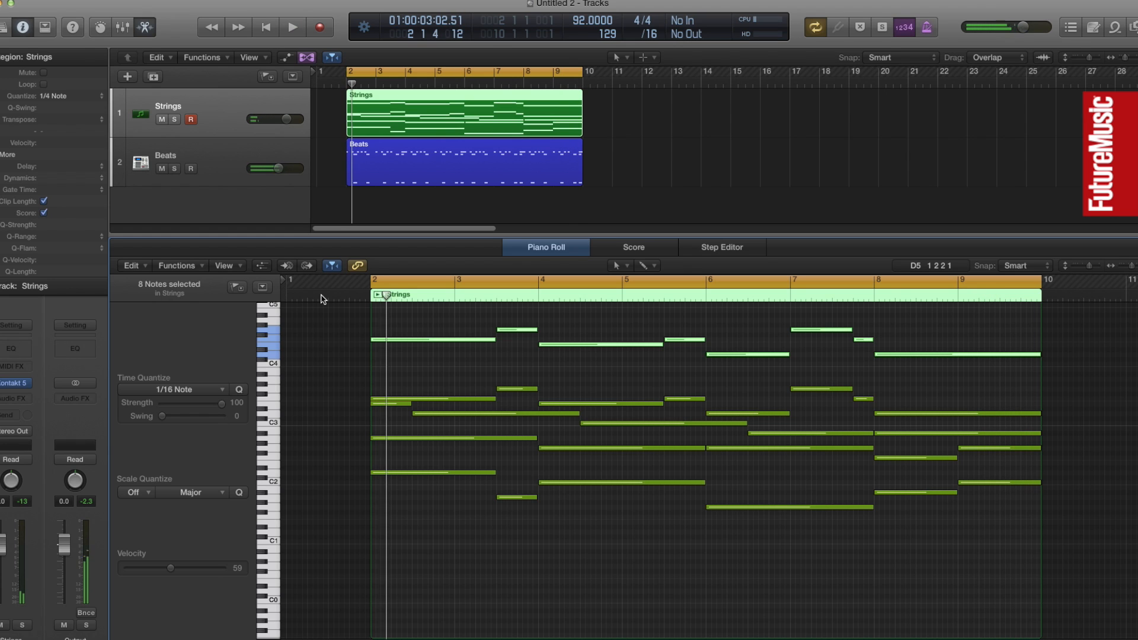
{"action": "key", "text": "Return"}
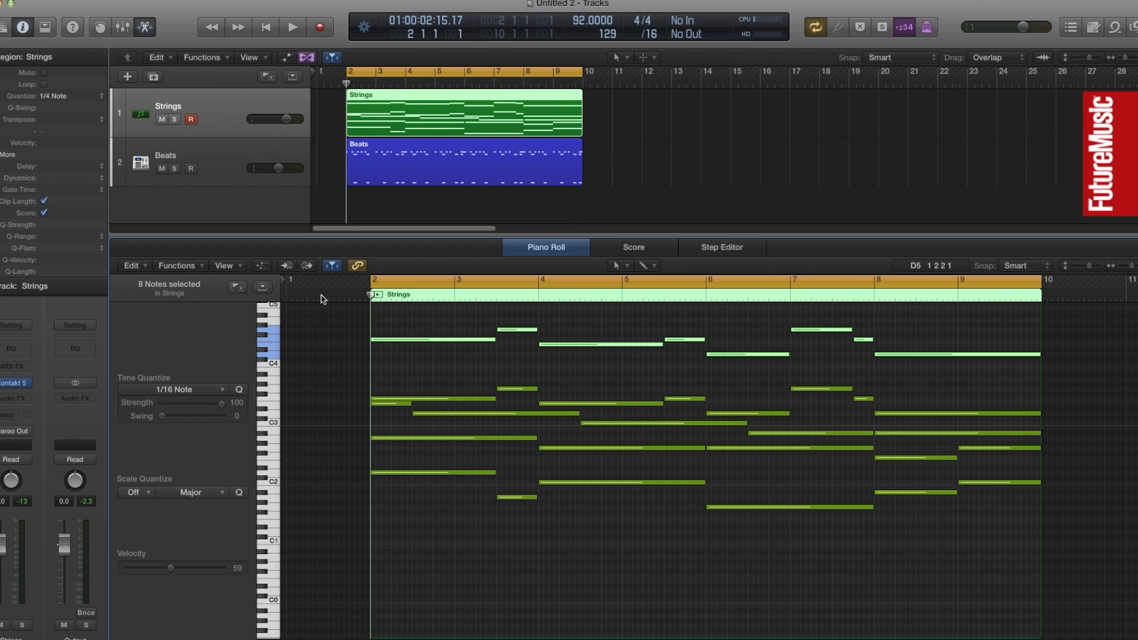
Deselect the notes and show the MIDI controller lane set to Expression
{"action": "left_click", "coordinate": [456, 517]}
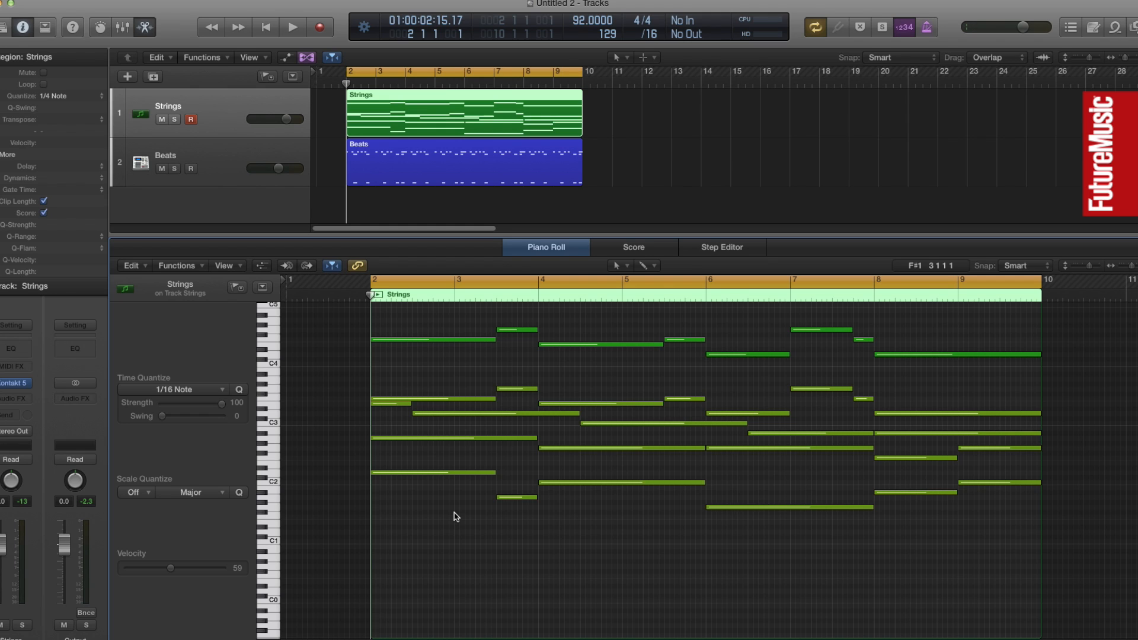
{"action": "left_click", "coordinate": [263, 266]}
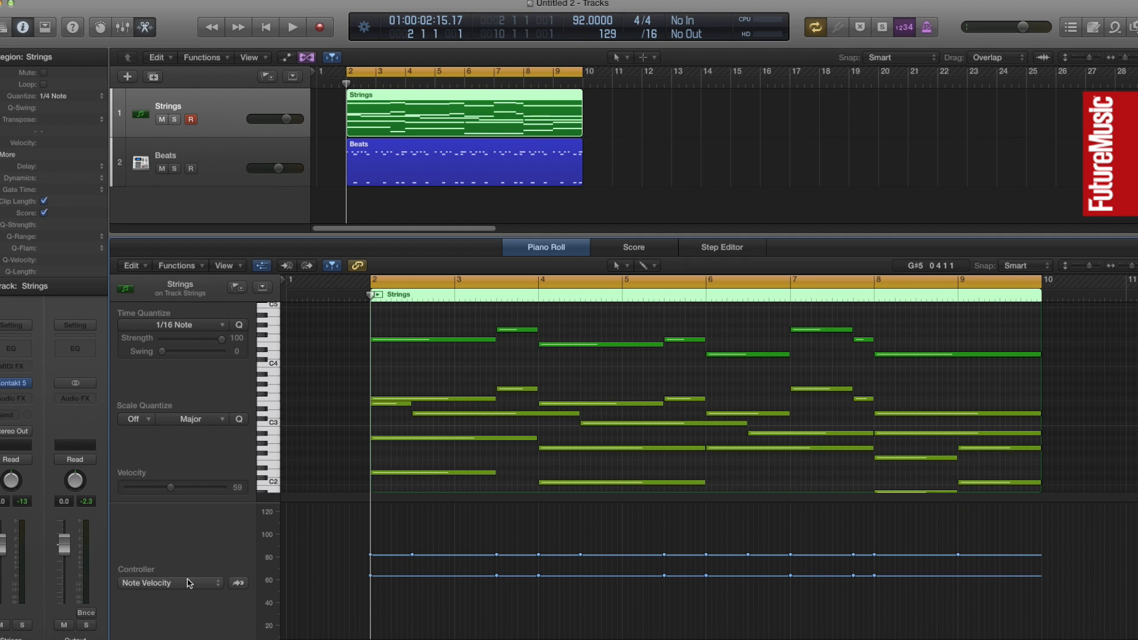
{"action": "left_click", "coordinate": [189, 583]}
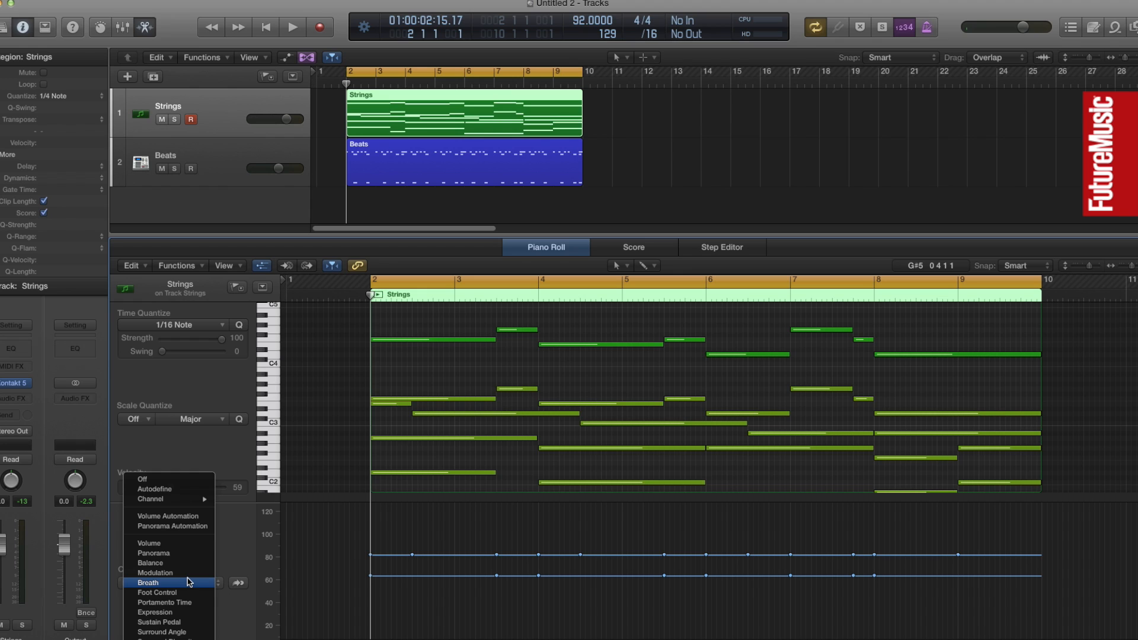
{"action": "left_click", "coordinate": [190, 613]}
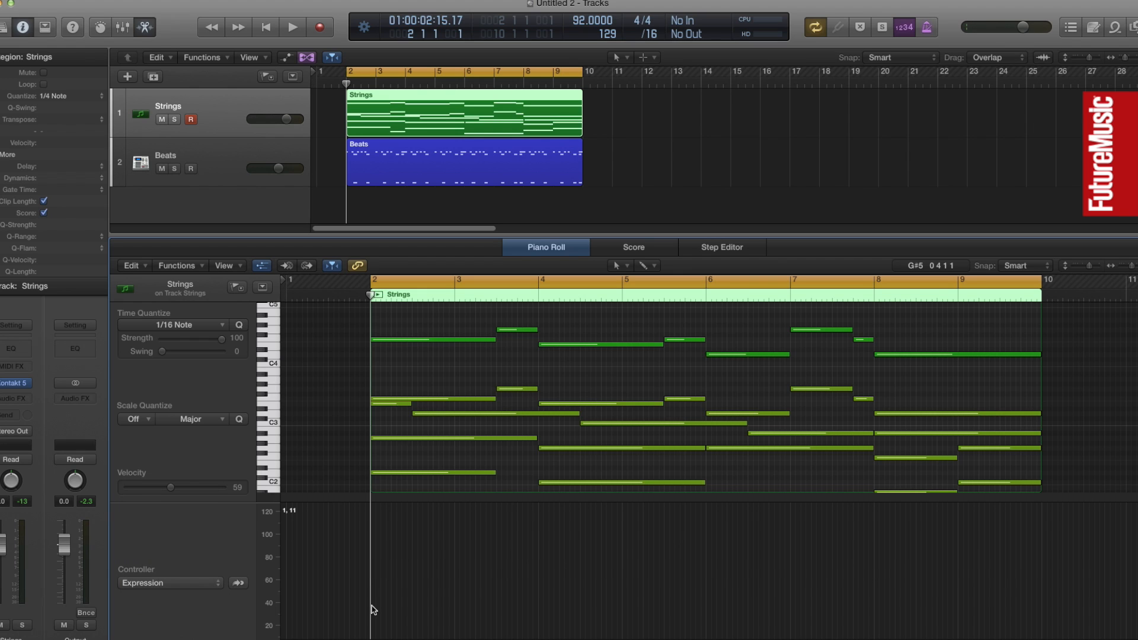
Draw an Expression point with a value of 81 at the start of bar 2 with the Pencil tool
{"action": "key", "text": "t"}
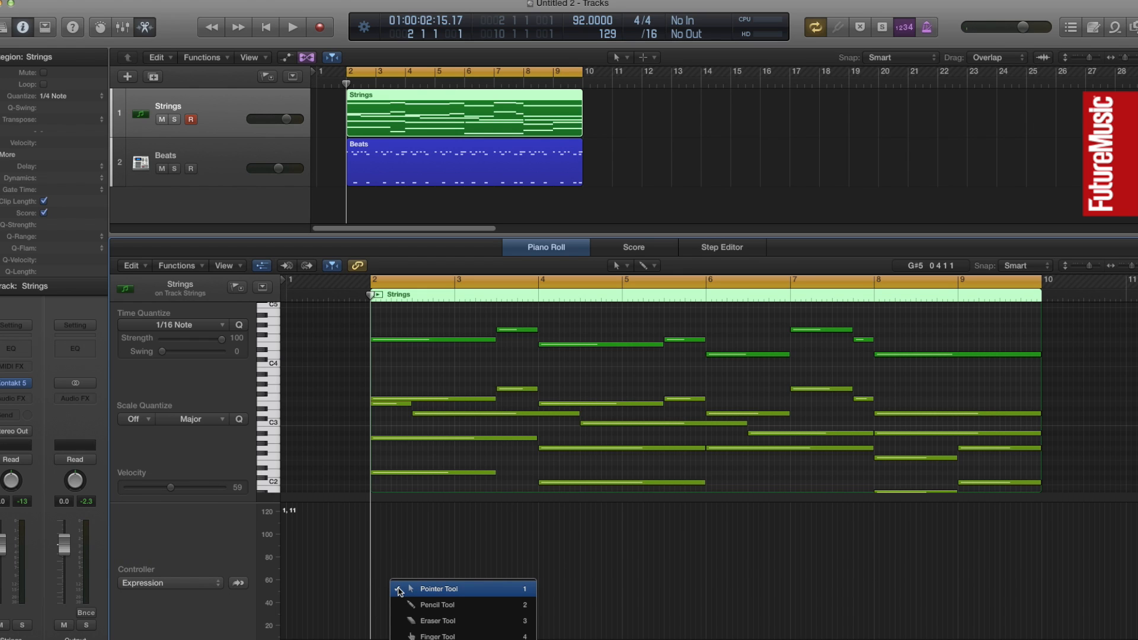
{"action": "left_click", "coordinate": [403, 604]}
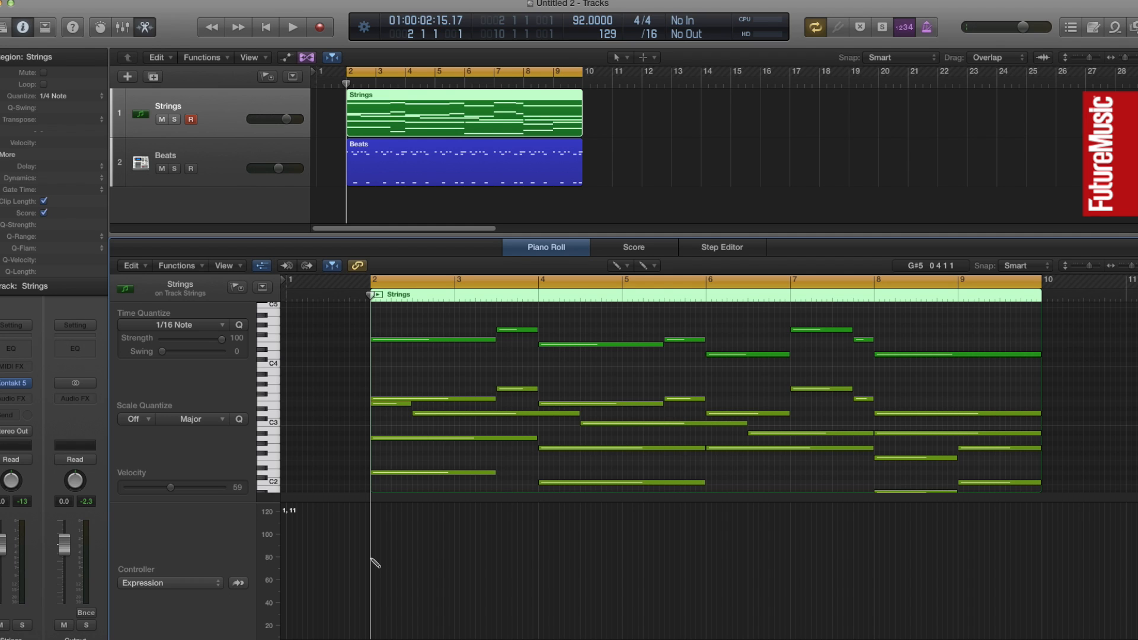
{"action": "left_click", "coordinate": [375, 555]}
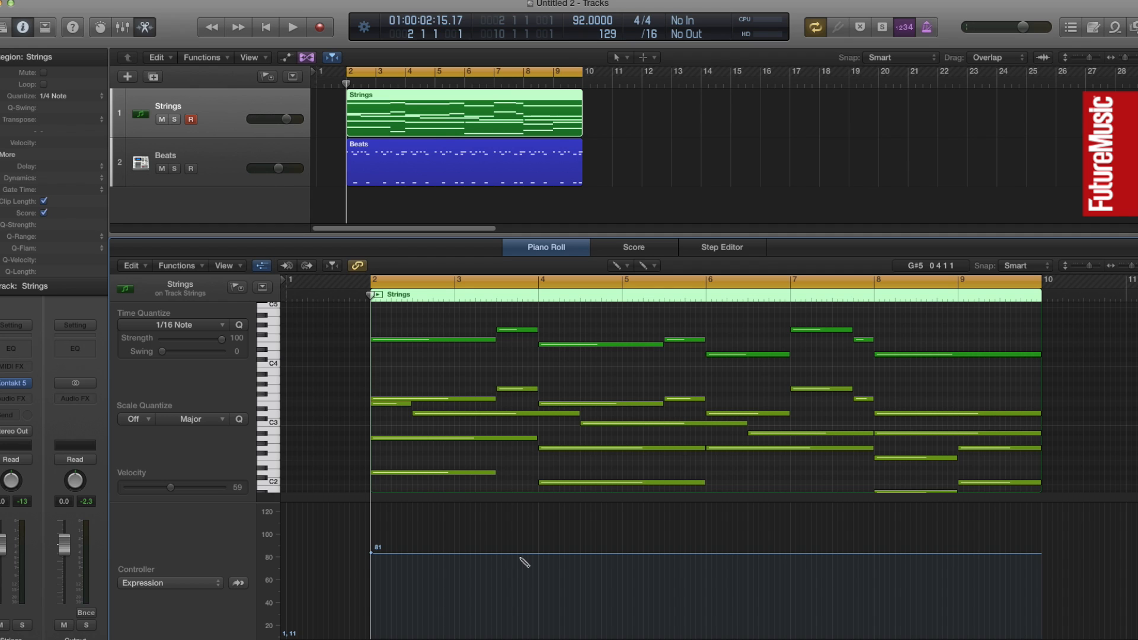
Switch to the Pointer tool and add an Expression peak of 118 just before bar 4 with a return point of 81 at bar 4
{"action": "key", "text": "t"}
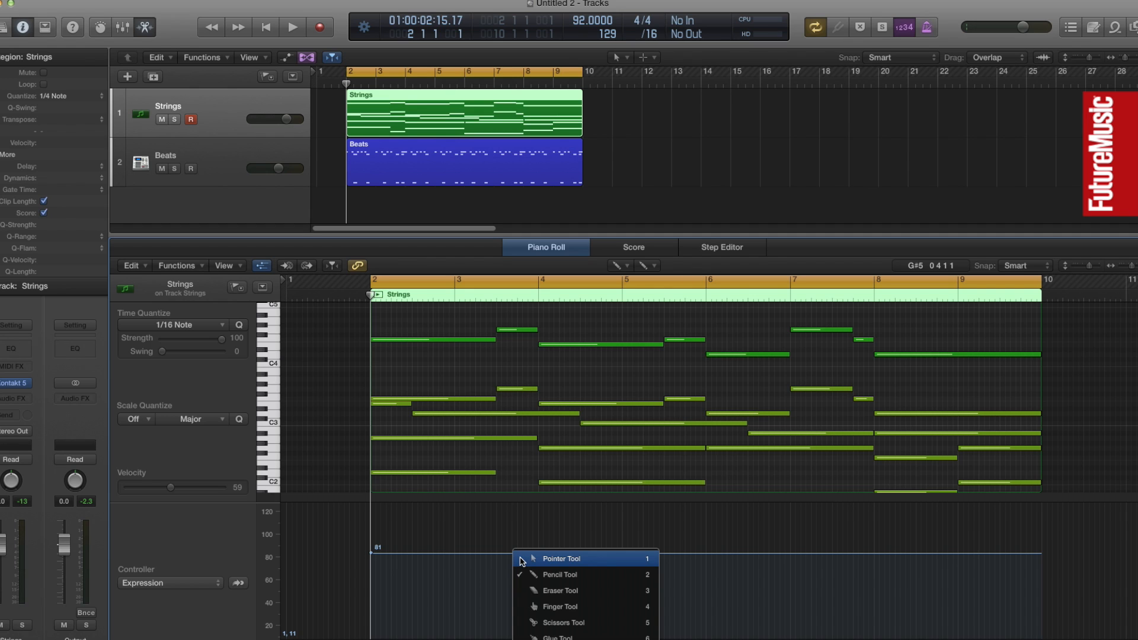
{"action": "left_click", "coordinate": [521, 560]}
{"action": "left_click", "coordinate": [521, 555]}
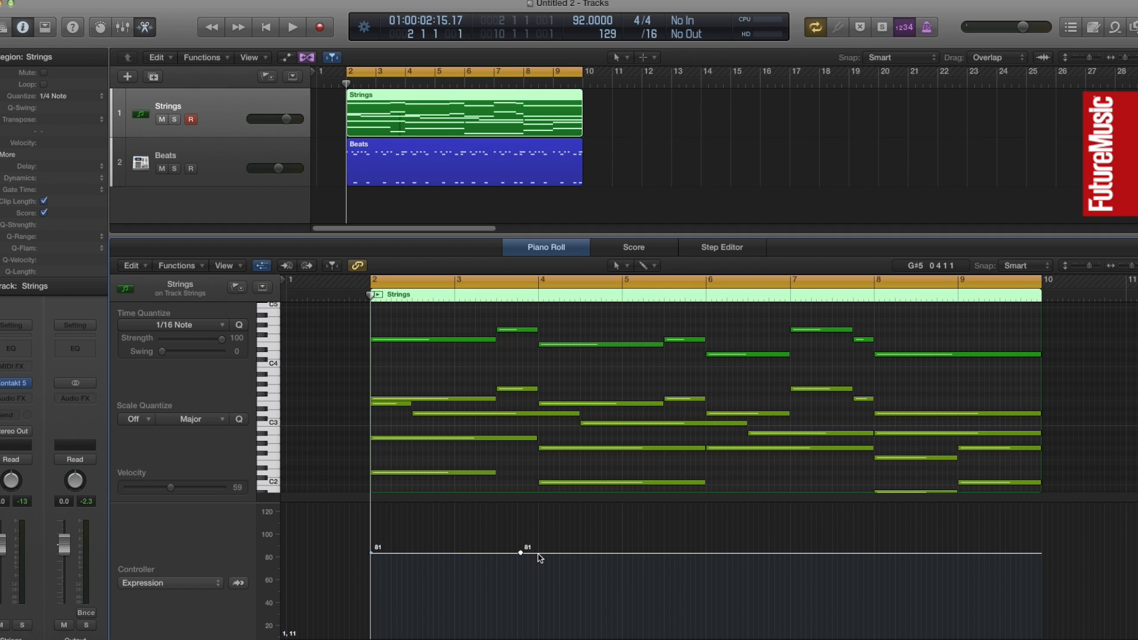
{"action": "left_click", "coordinate": [538, 555]}
{"action": "left_click_drag", "start_coordinate": [522, 554], "coordinate": [518, 514]}
Add a second Expression swell that peaks at 121 just before bar 6 and drops back to 81 at bar 6
{"action": "left_click", "coordinate": [686, 553]}
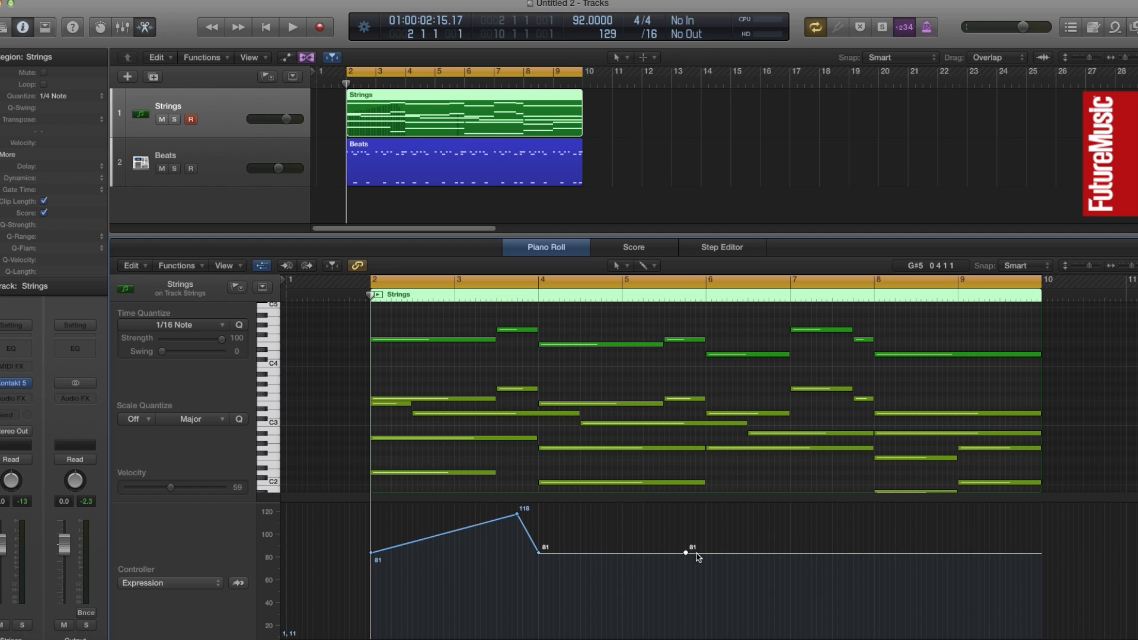
{"action": "left_click", "coordinate": [707, 553]}
{"action": "left_click_drag", "start_coordinate": [686, 553], "coordinate": [686, 511]}
Add Expression points of 116 before bar 8, 88 at bar 8, 120 at bar 9 and 89 at the region's end, and play back the swells
{"action": "left_click", "coordinate": [857, 553]}
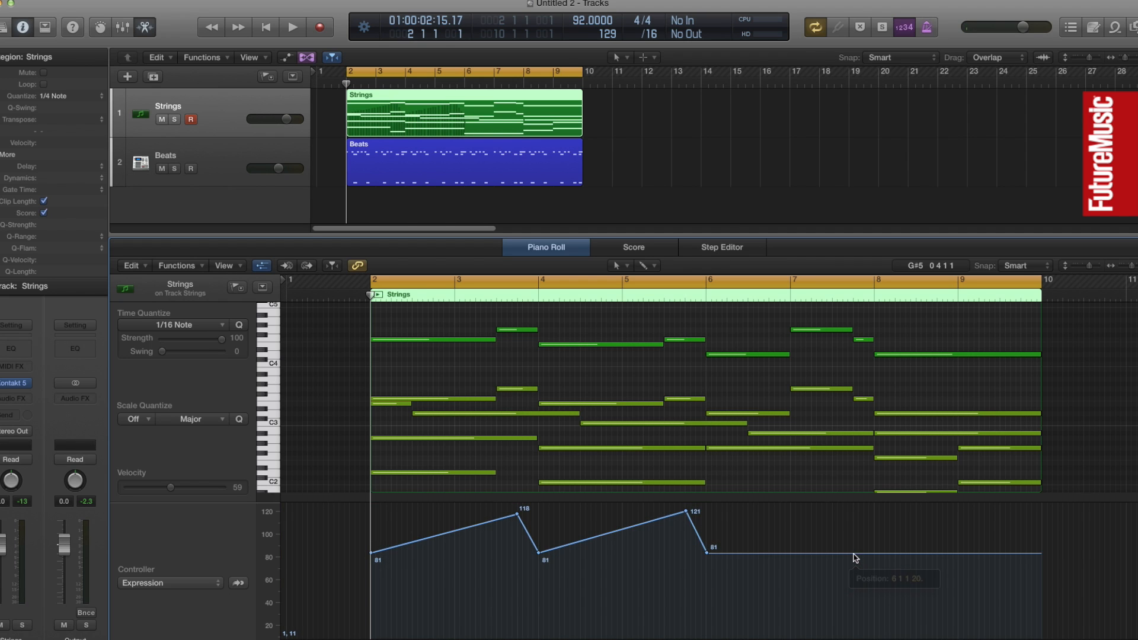
{"action": "left_click_drag", "start_coordinate": [871, 557], "coordinate": [893, 548]}
{"action": "left_click", "coordinate": [958, 545]}
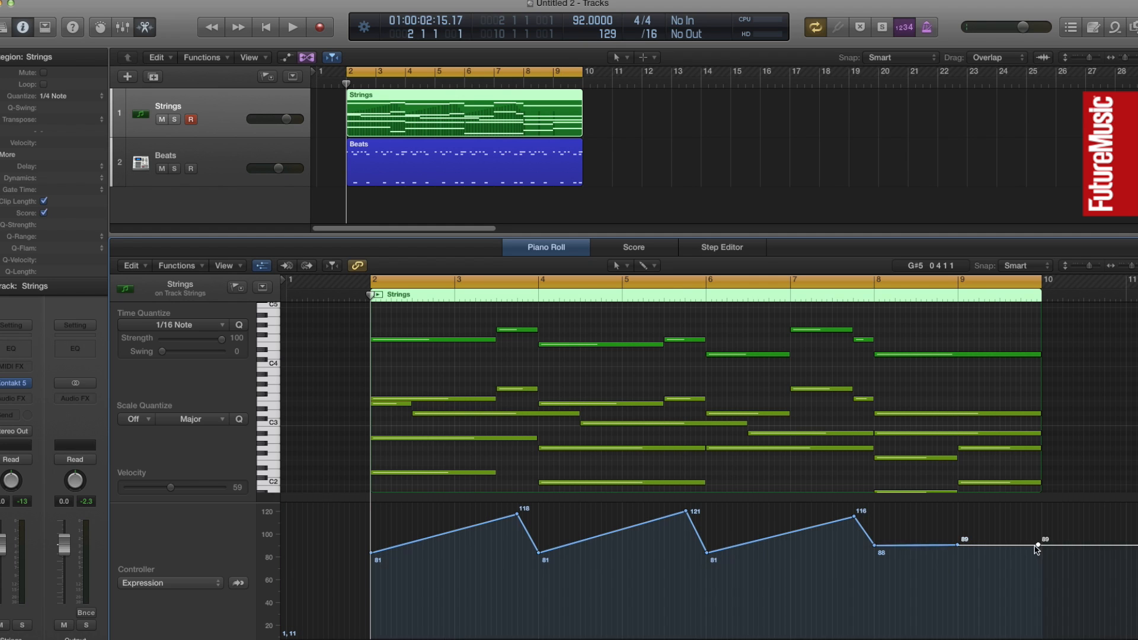
{"action": "left_click_drag", "start_coordinate": [958, 546], "coordinate": [958, 511]}
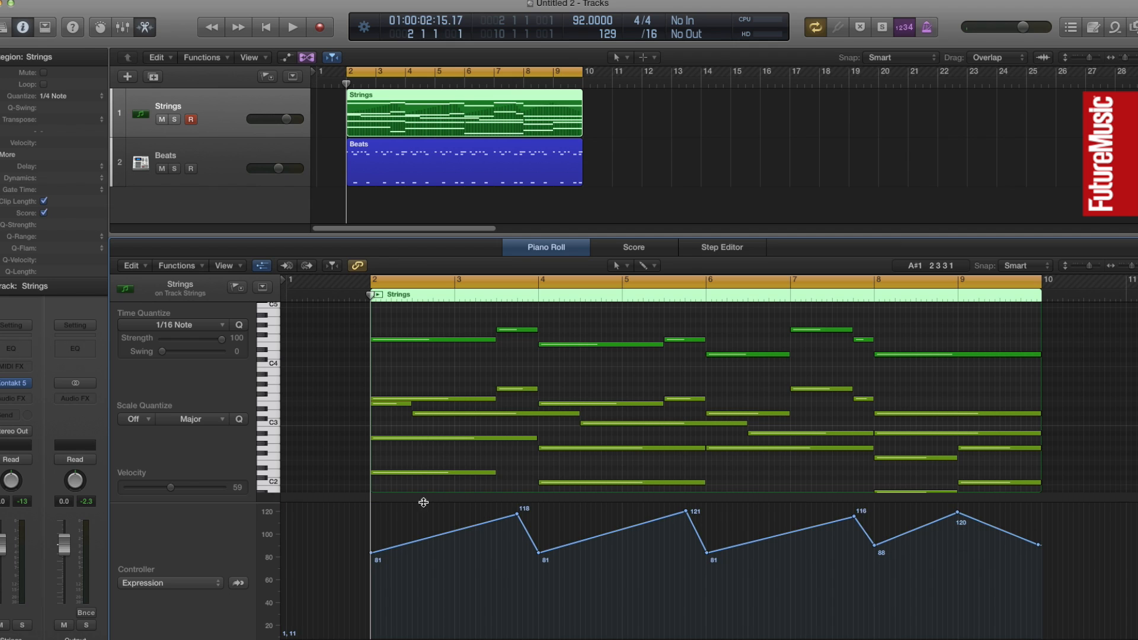
{"action": "double_click", "coordinate": [352, 296]}
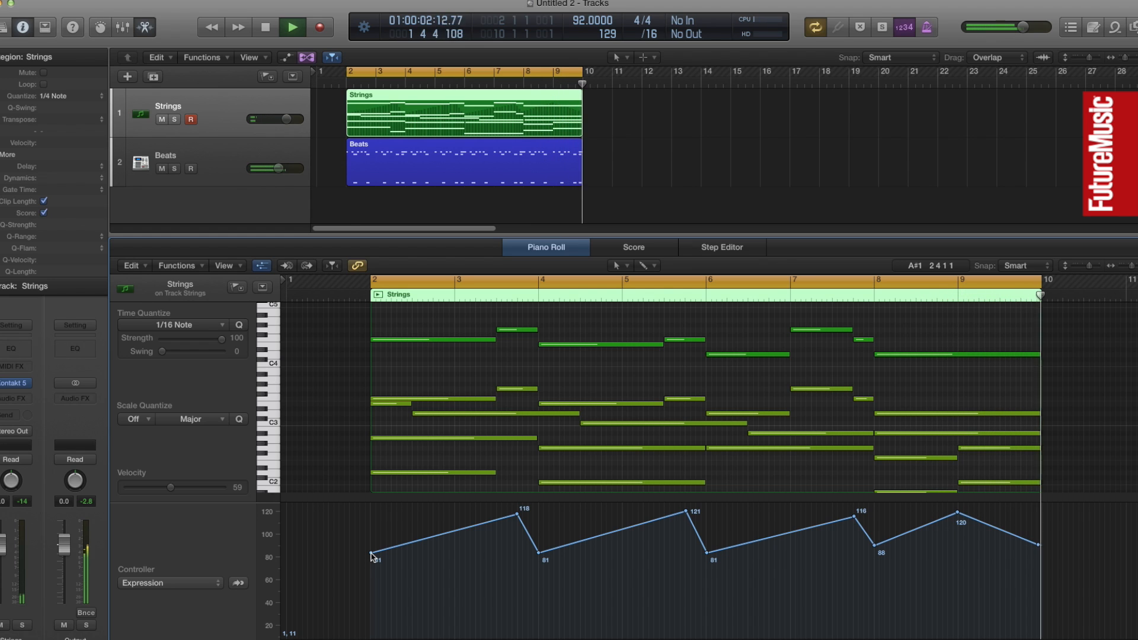
{"action": "key", "text": "space"}
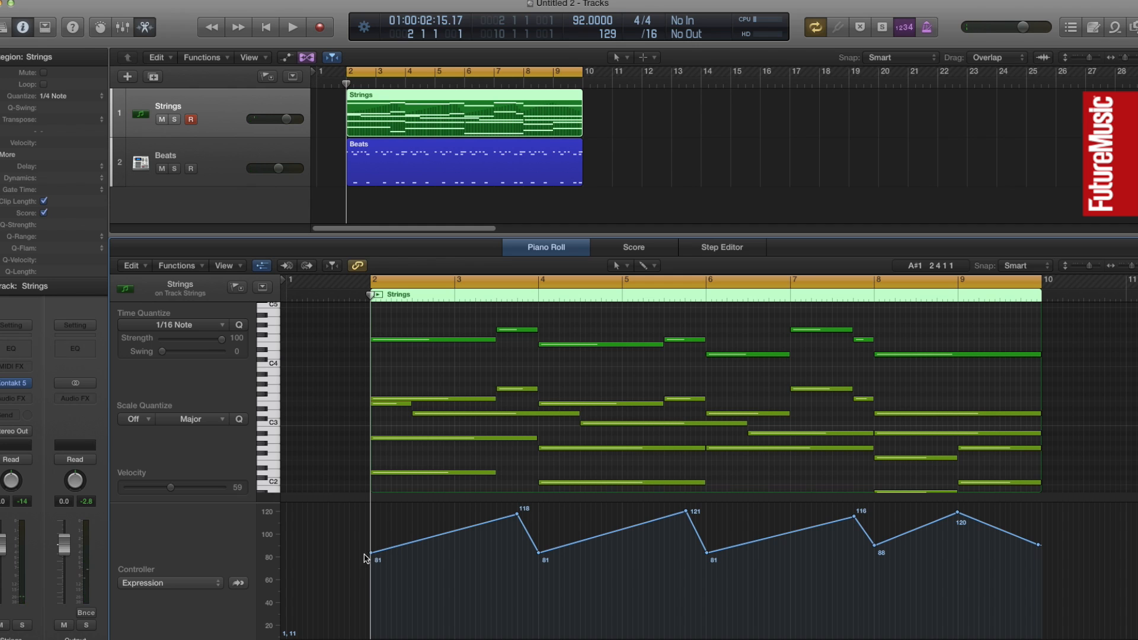
Deepen the Expression dips to 29, 29, 23 and 15 at bars 2, 4, 6 and 8, lower the first two peaks to 106 and 111, and play back
{"action": "left_click_drag", "start_coordinate": [370, 552], "coordinate": [370, 607]}
{"action": "left_click_drag", "start_coordinate": [518, 515], "coordinate": [538, 607]}
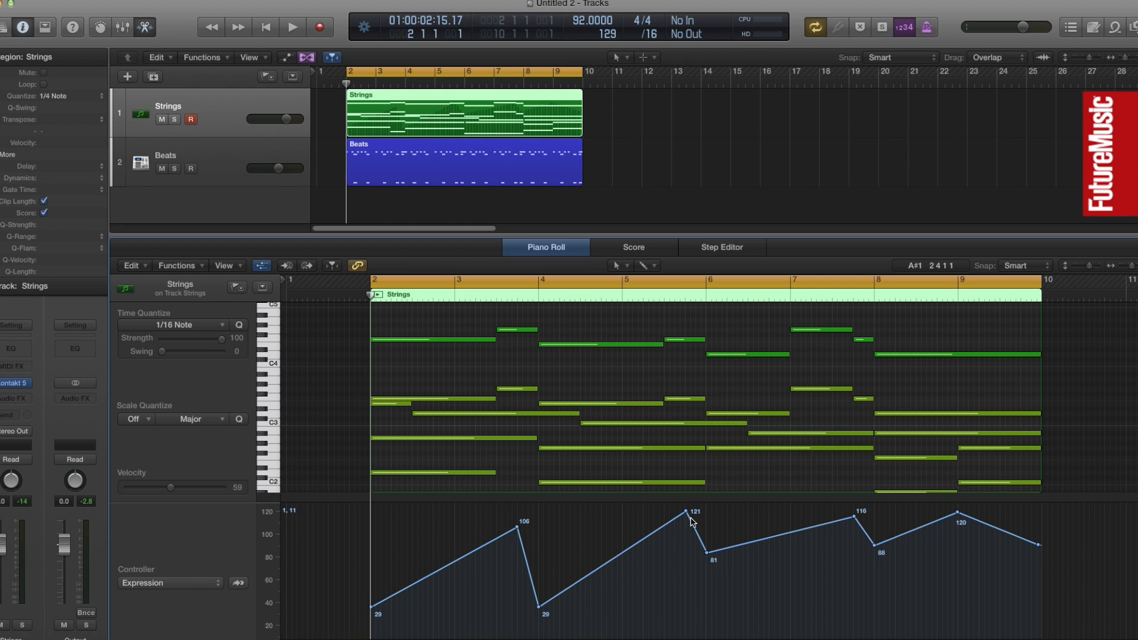
{"action": "left_click_drag", "start_coordinate": [687, 512], "coordinate": [707, 613]}
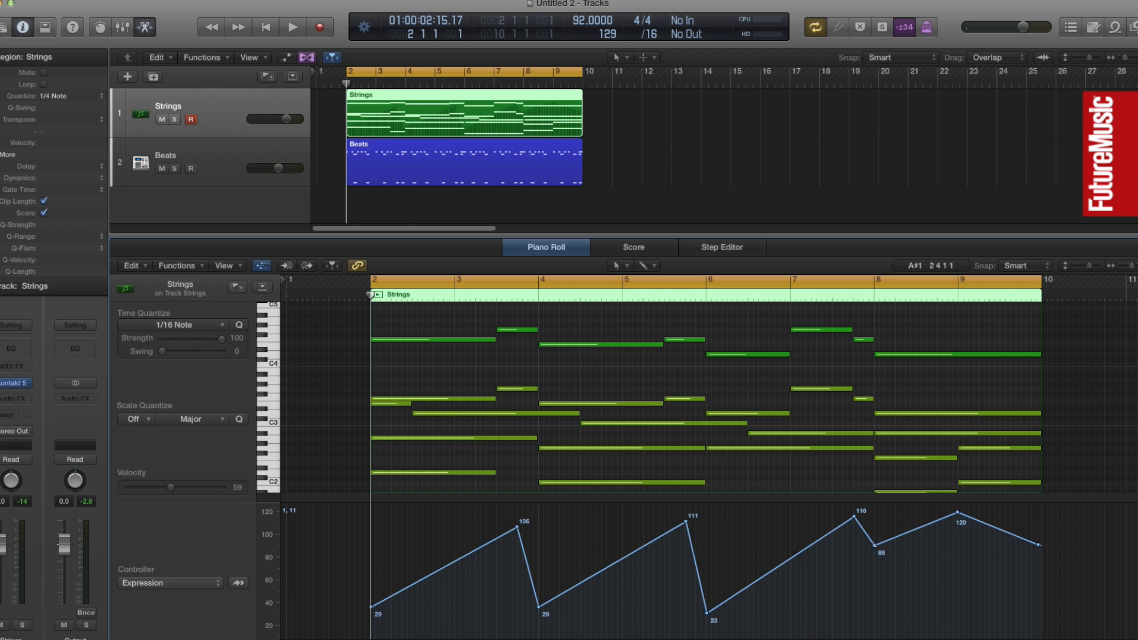
{"action": "left_click_drag", "start_coordinate": [874, 545], "coordinate": [874, 621]}
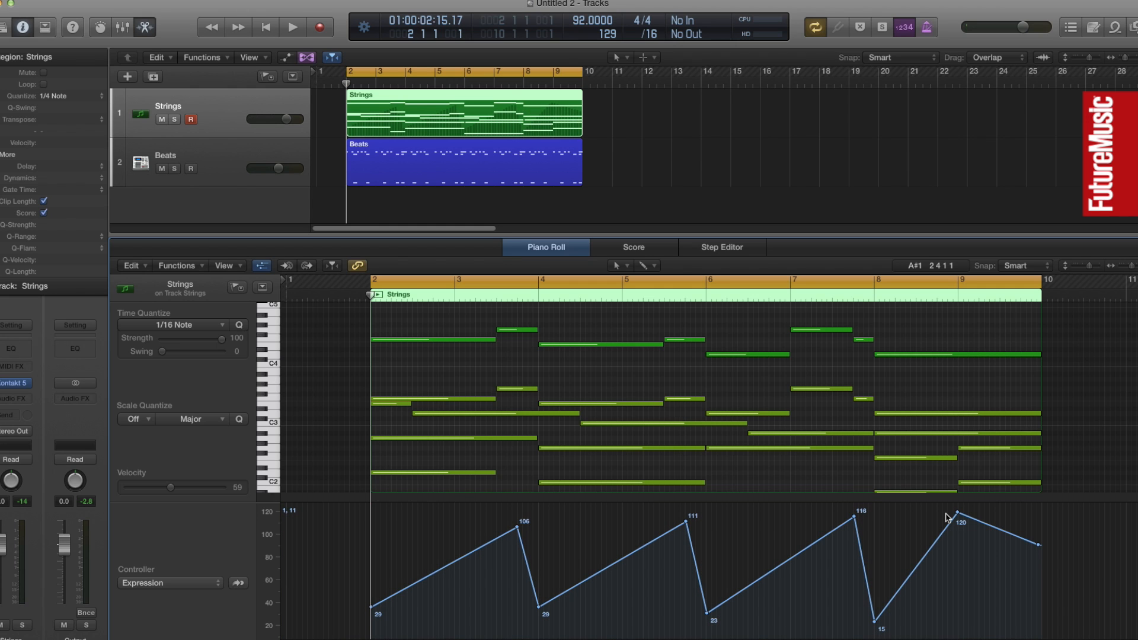
{"action": "key", "text": "space"}
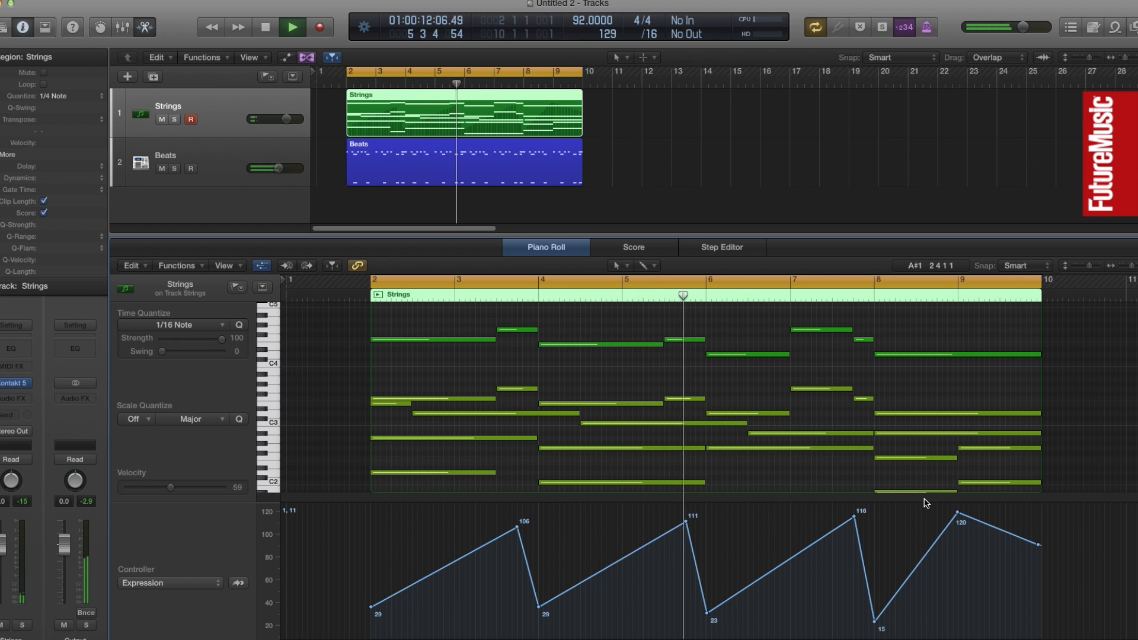
{"action": "key", "text": "space"}
{"action": "key", "text": "Return"}
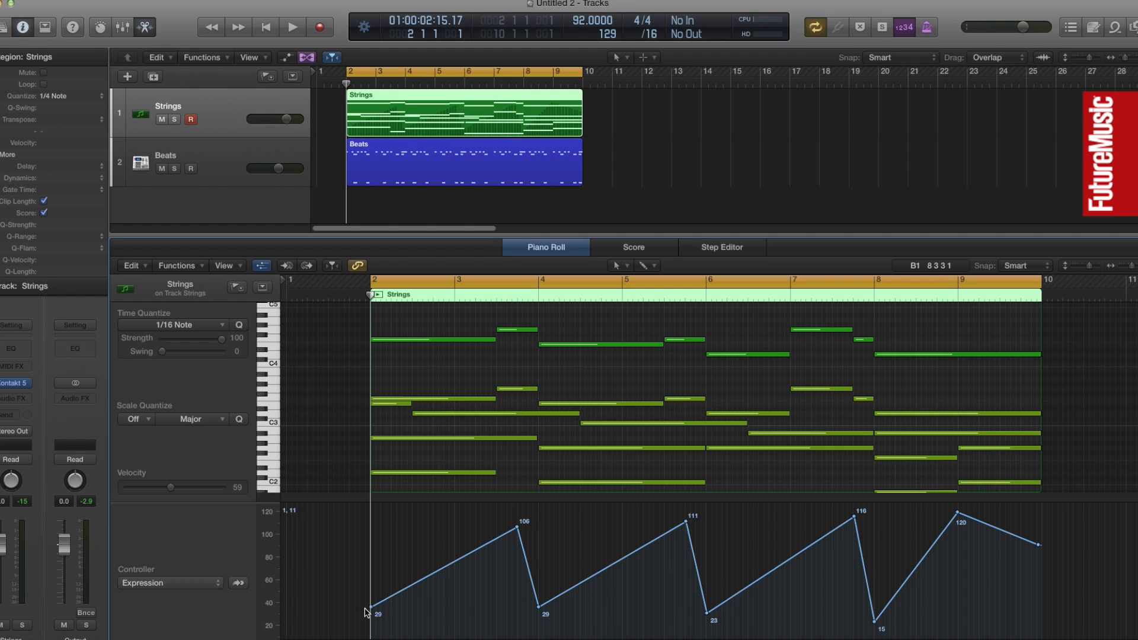
Move the first two Expression peaks to bars 3 and 5, and raise the points at bars 2, 4 and 6 to 58, 67 and 69
{"action": "left_click_drag", "start_coordinate": [371, 607], "coordinate": [373, 576]}
{"action": "left_click_drag", "start_coordinate": [517, 528], "coordinate": [454, 527]}
{"action": "left_click_drag", "start_coordinate": [541, 611], "coordinate": [540, 567]}
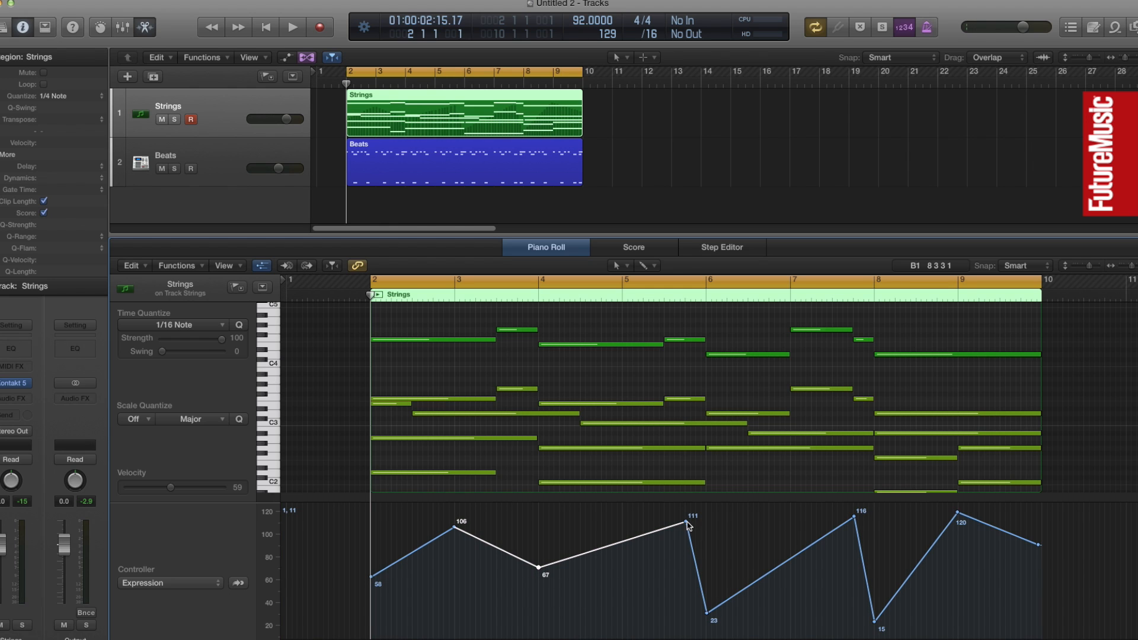
{"action": "left_click_drag", "start_coordinate": [686, 522], "coordinate": [621, 516]}
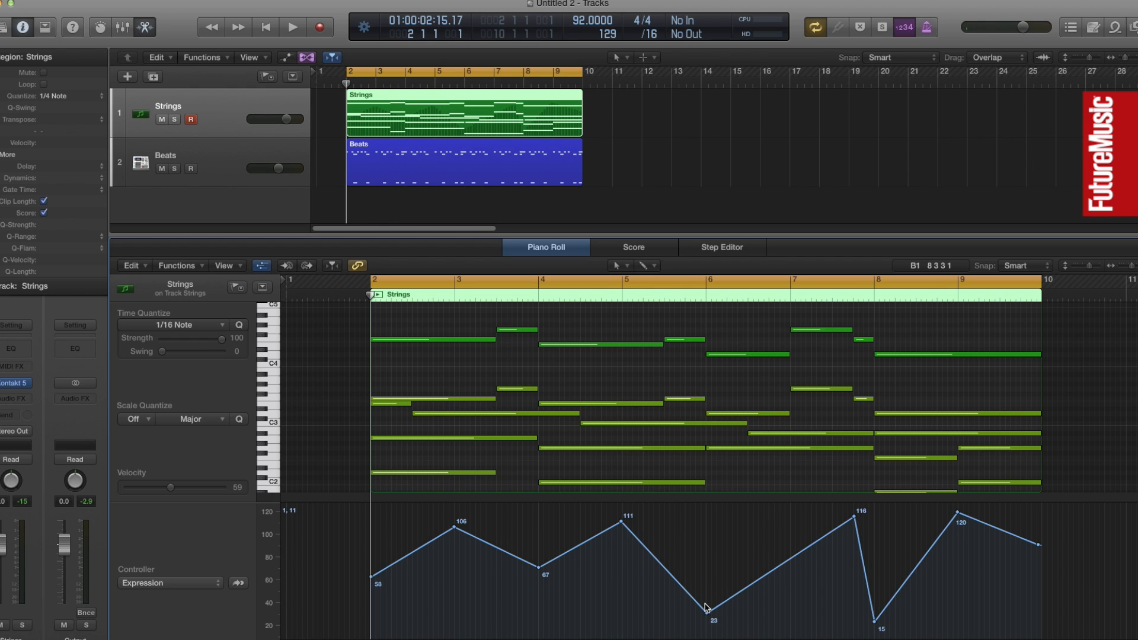
{"action": "left_click_drag", "start_coordinate": [707, 612], "coordinate": [707, 564]}
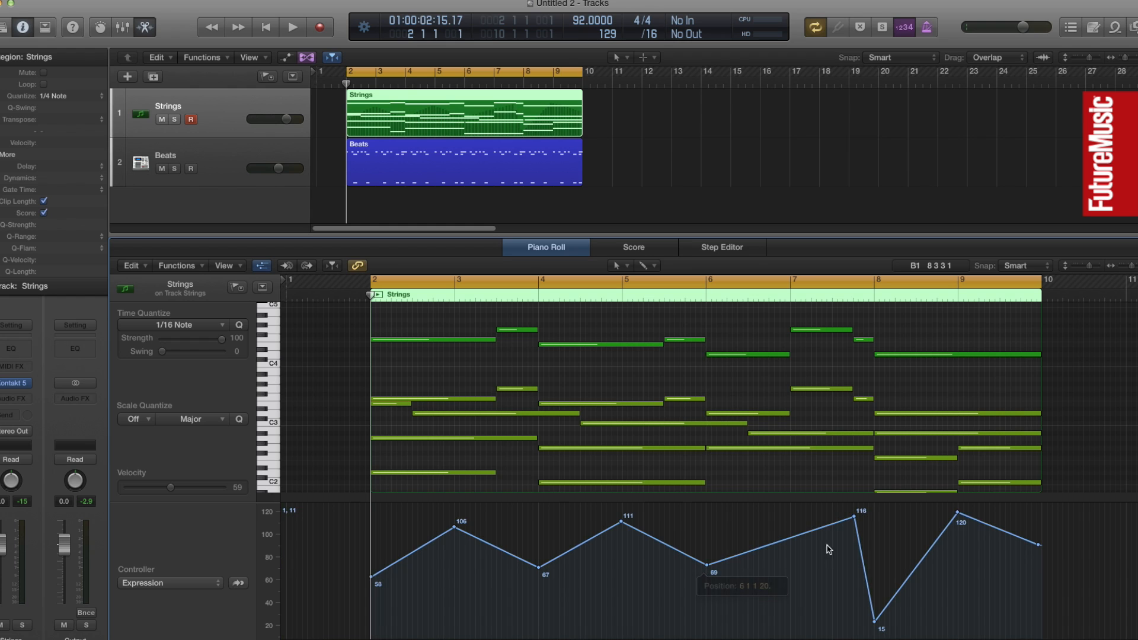
Move the third Expression peak to bar 7, raise the bar 8 dip to 73 and bar 9 to 126, and raise the end point
{"action": "left_click_drag", "start_coordinate": [855, 520], "coordinate": [789, 517]}
{"action": "left_click_drag", "start_coordinate": [876, 623], "coordinate": [875, 560]}
{"action": "left_click_drag", "start_coordinate": [958, 514], "coordinate": [1042, 514]}
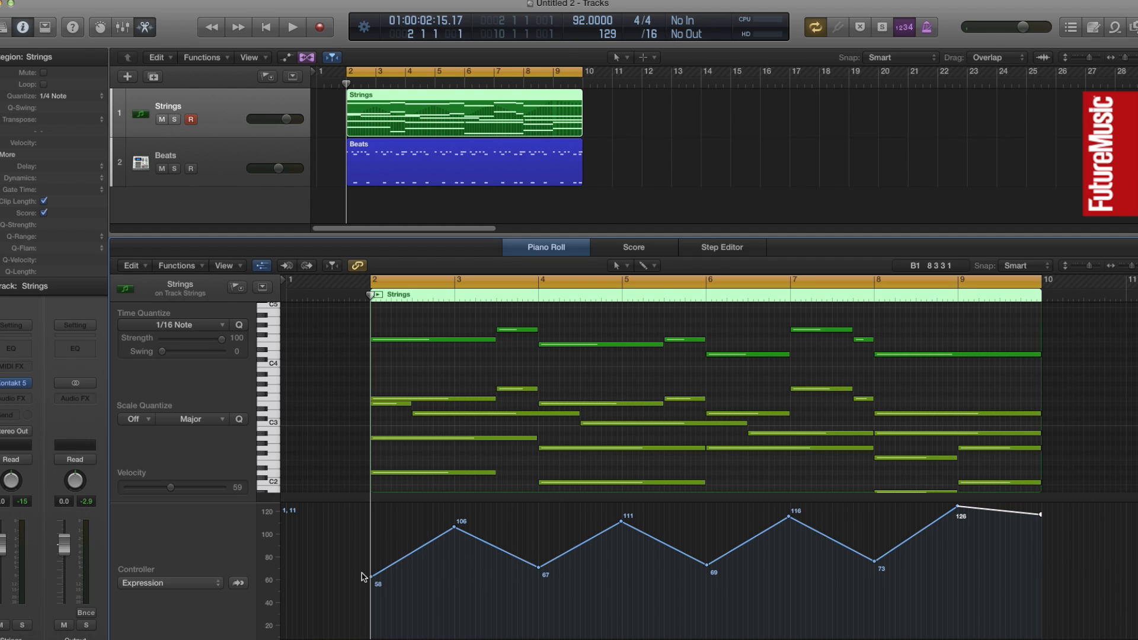
Lower the Expression start point to 53 and the bar 3 peak to 101, and play back the whole progression
{"action": "left_click_drag", "start_coordinate": [371, 580], "coordinate": [372, 584]}
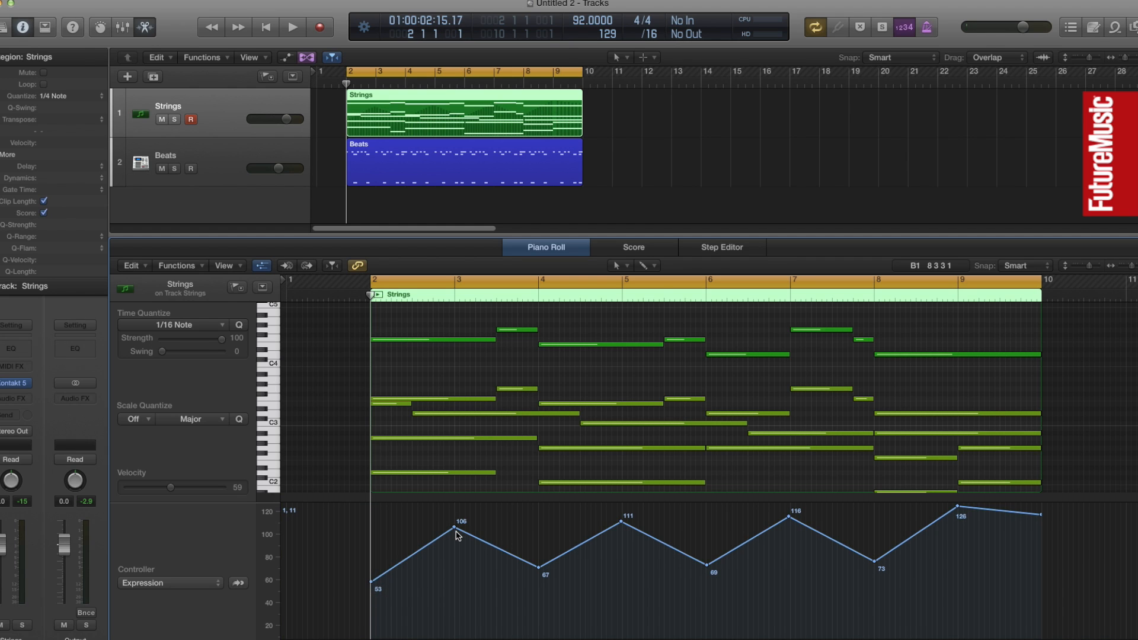
{"action": "left_click_drag", "start_coordinate": [454, 529], "coordinate": [454, 533]}
{"action": "key", "text": "space"}
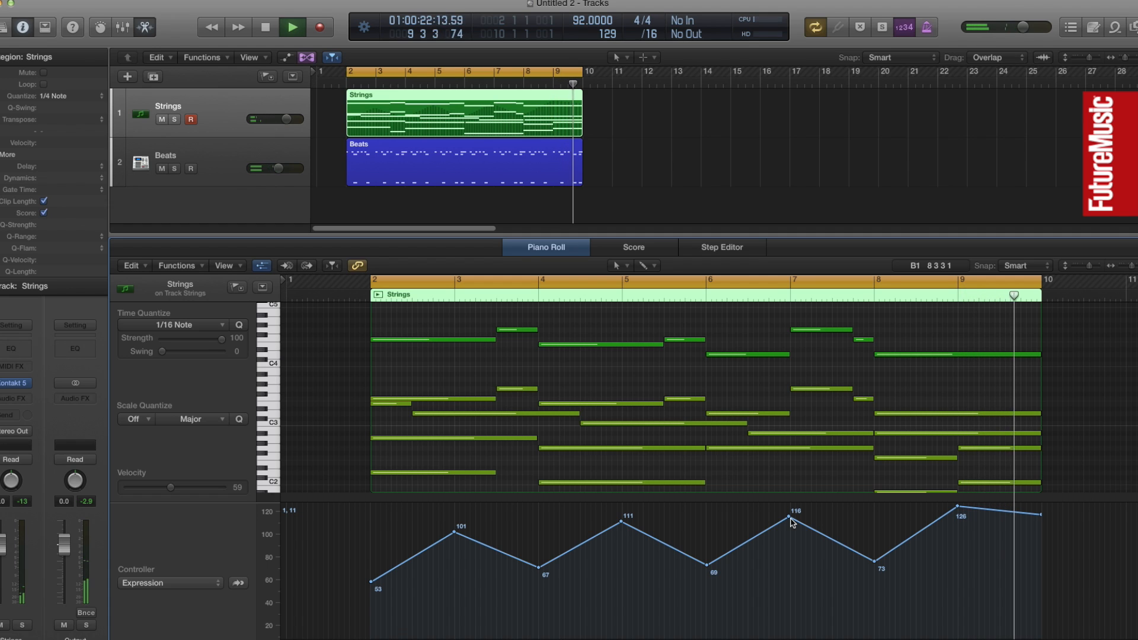
{"action": "key", "text": "space"}
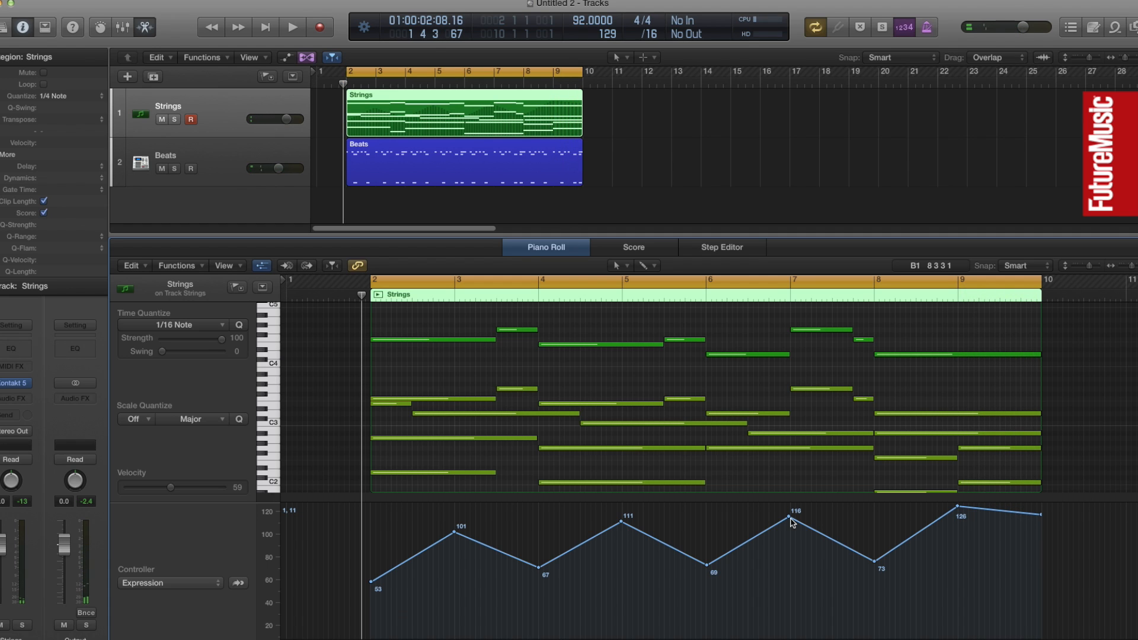
Delete the Expression points at bars 7 and 8, and hide the MIDI controller lane
{"action": "double_click", "coordinate": [790, 518]}
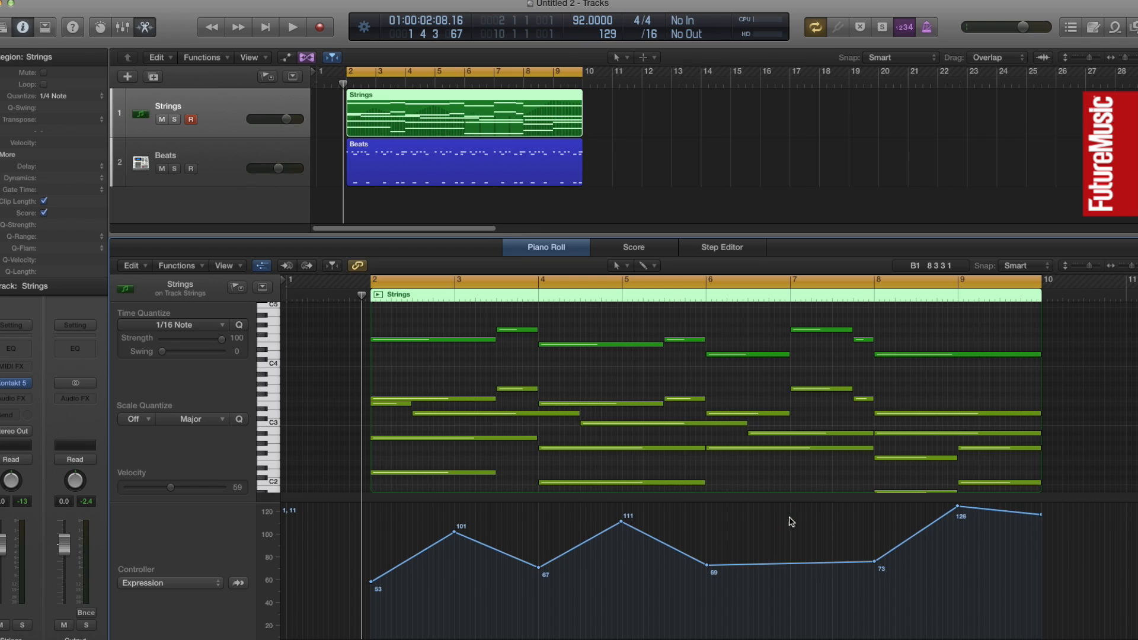
{"action": "double_click", "coordinate": [876, 562]}
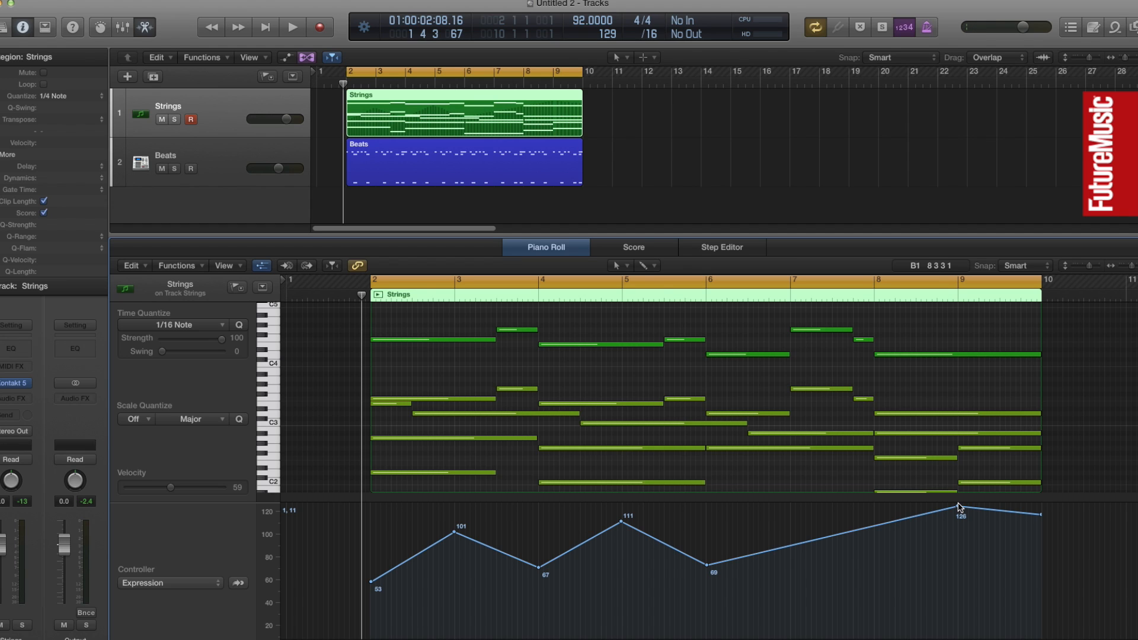
{"action": "left_click", "coordinate": [263, 268]}
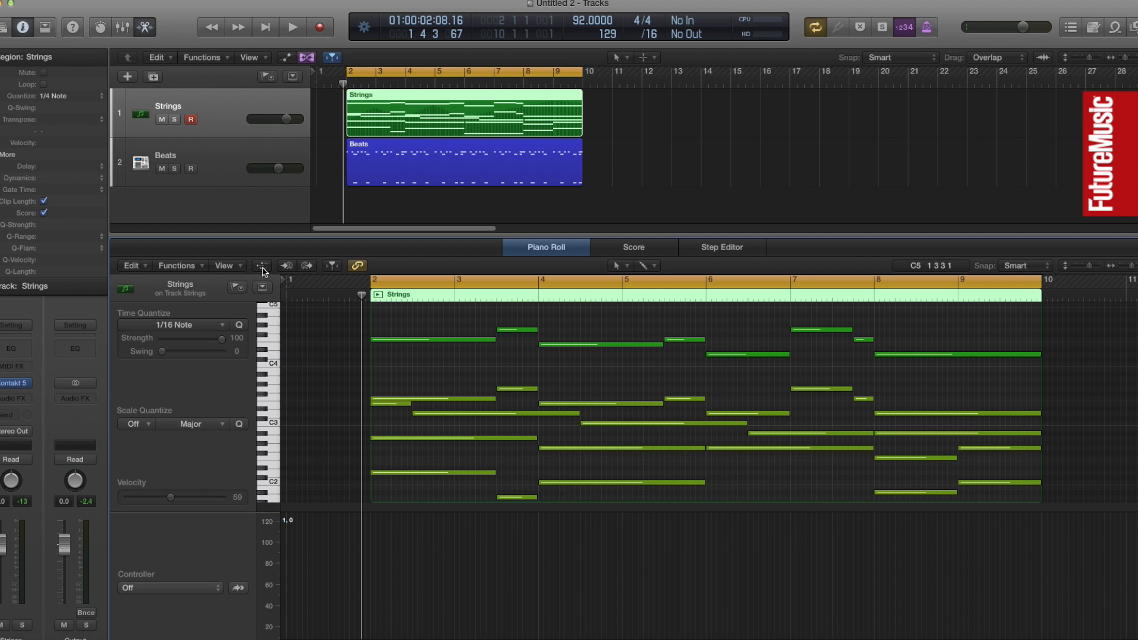